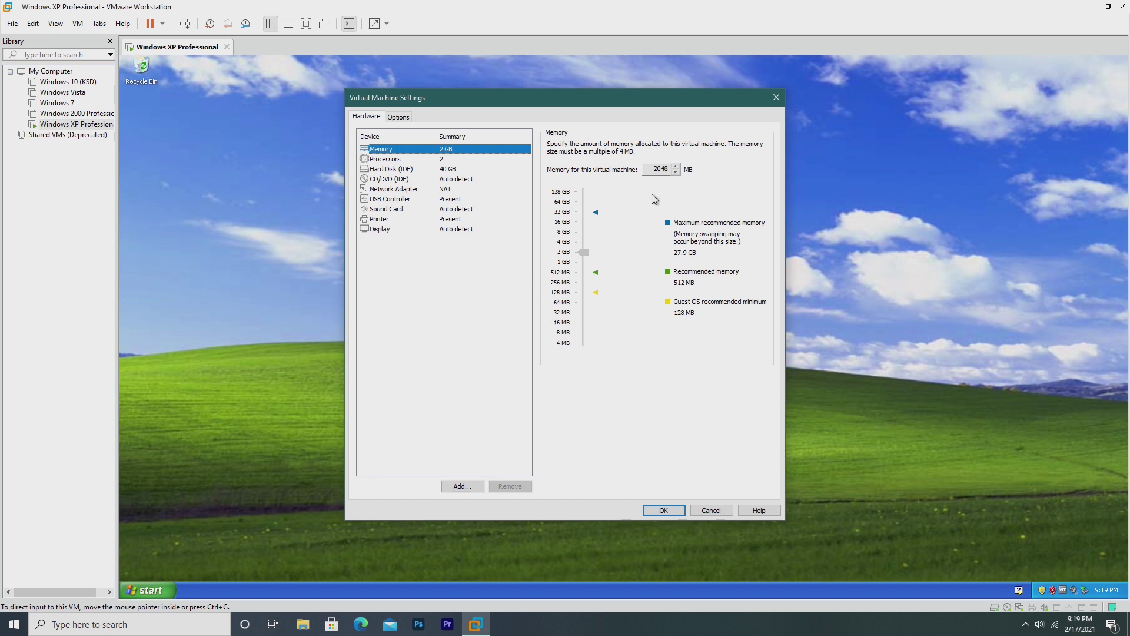
Review the VM's memory and processor settings, close them, run the XP guest full screen, and launch Internet Explorer.
double_click(674, 168)
click(479, 160)
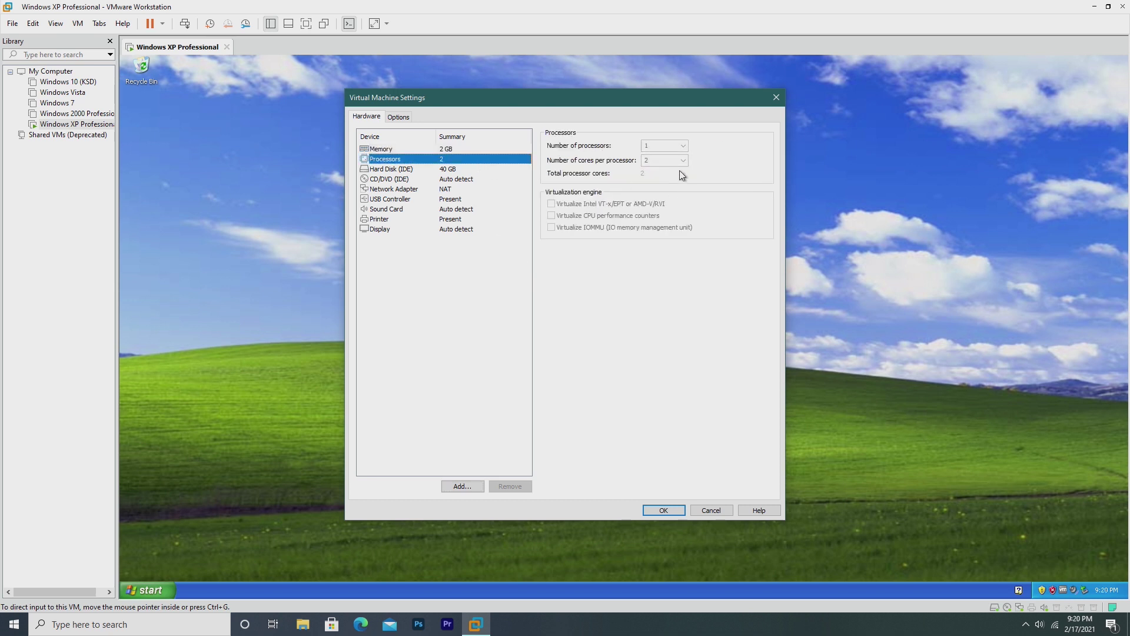
click(674, 512)
click(306, 24)
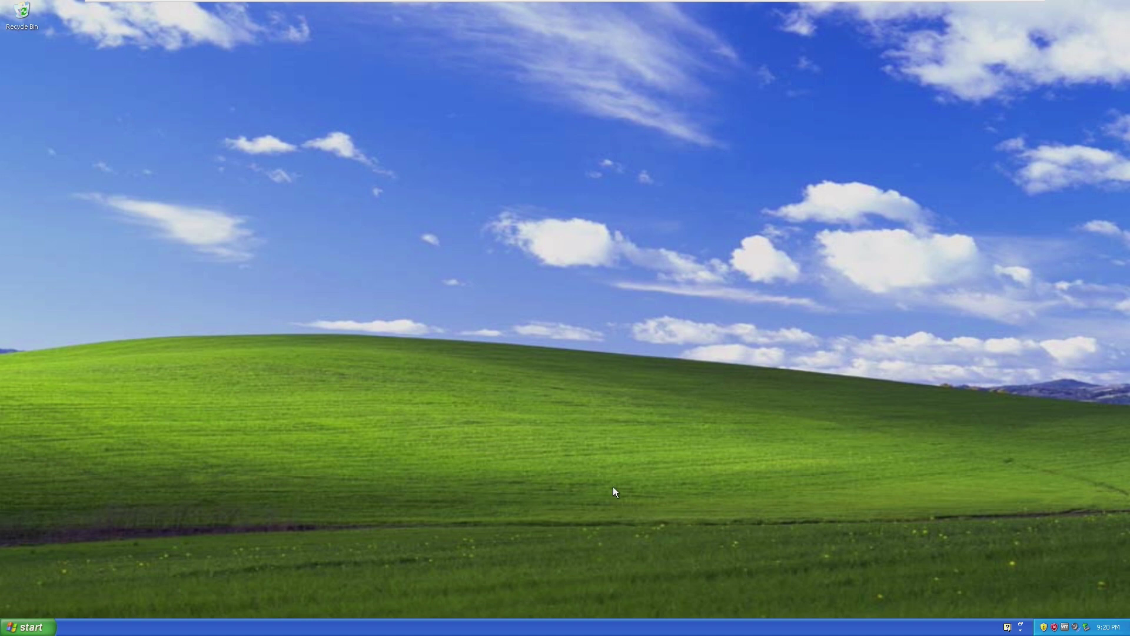
click(42, 619)
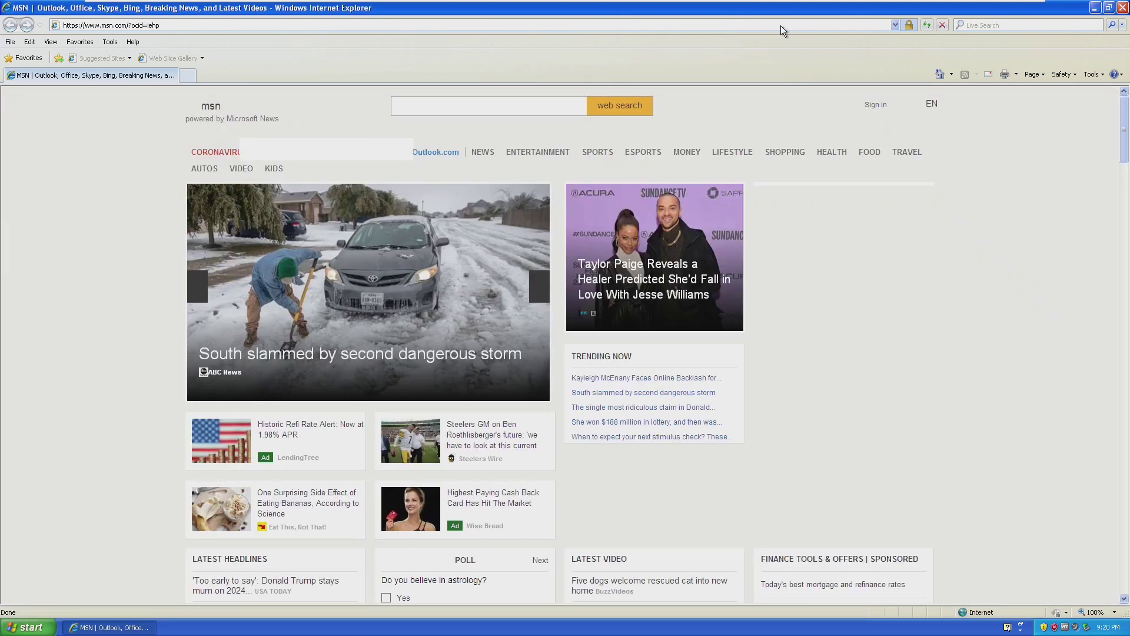
Search the web for 'minecraftr' from the Live Search box.
click(1023, 24)
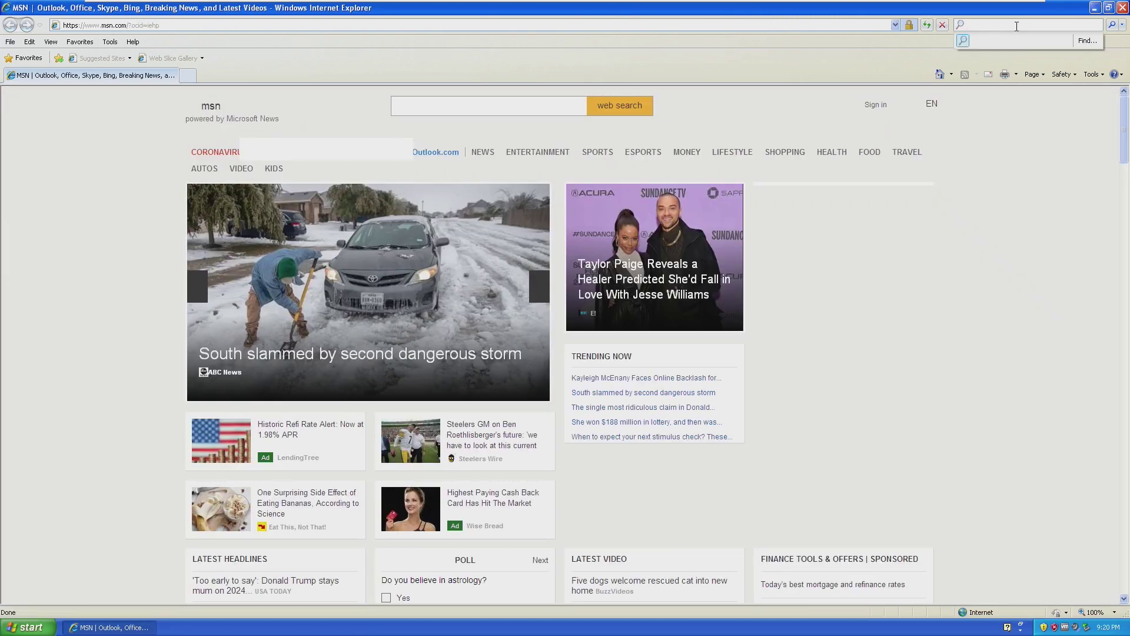
text(minecraftr)
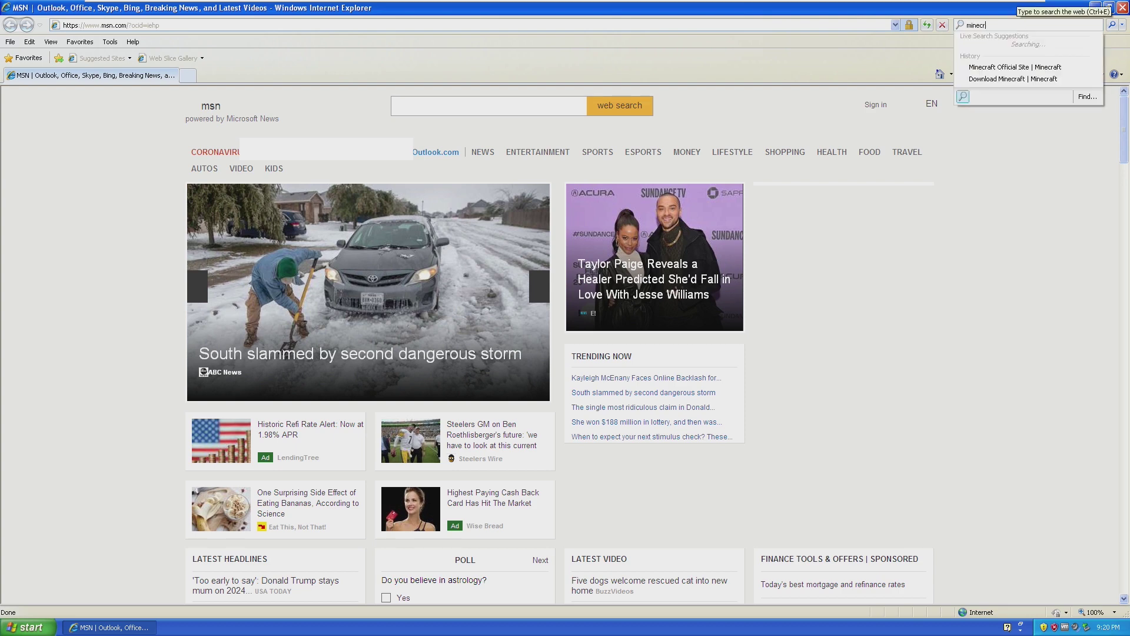
key(Return)
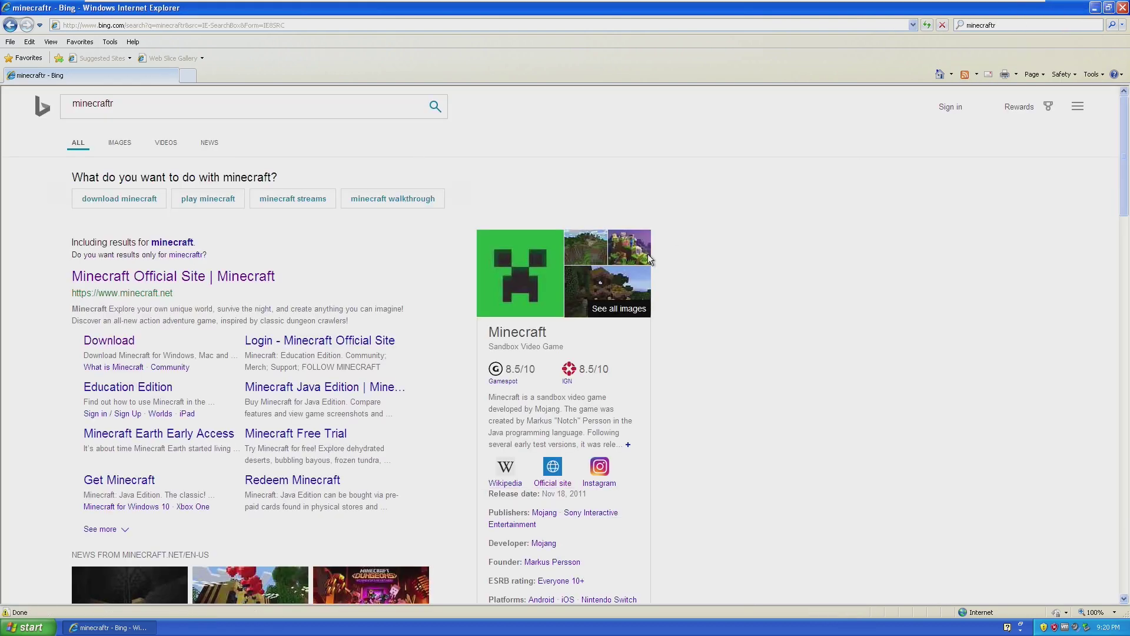
Open minecraft.net past the certificate warning, display its blocked content, and scroll through the page.
click(130, 274)
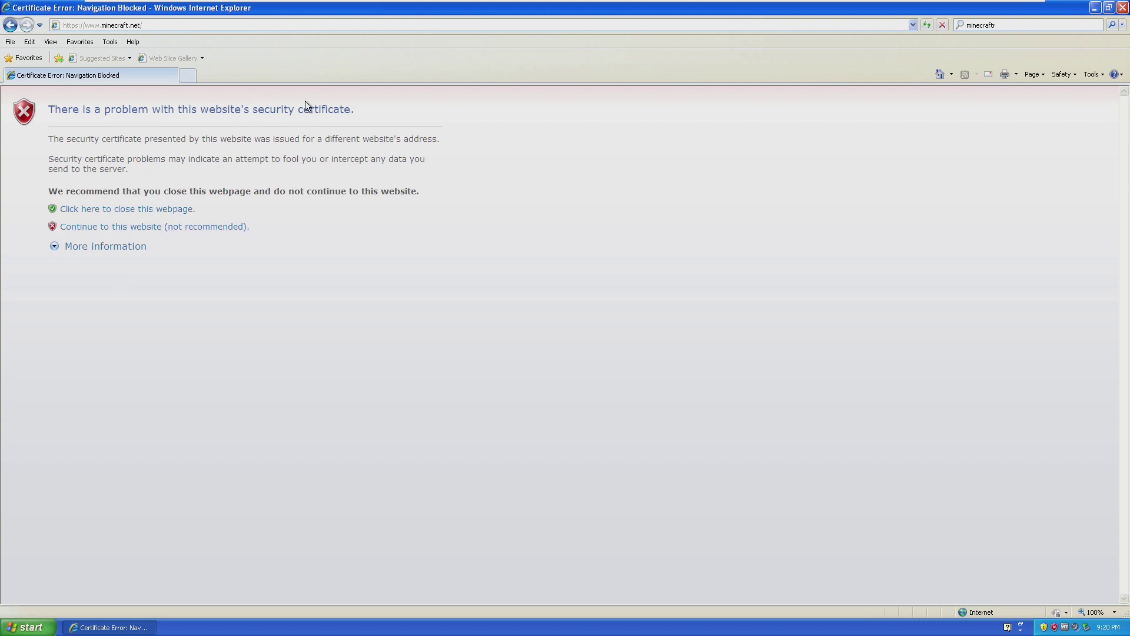
click(157, 229)
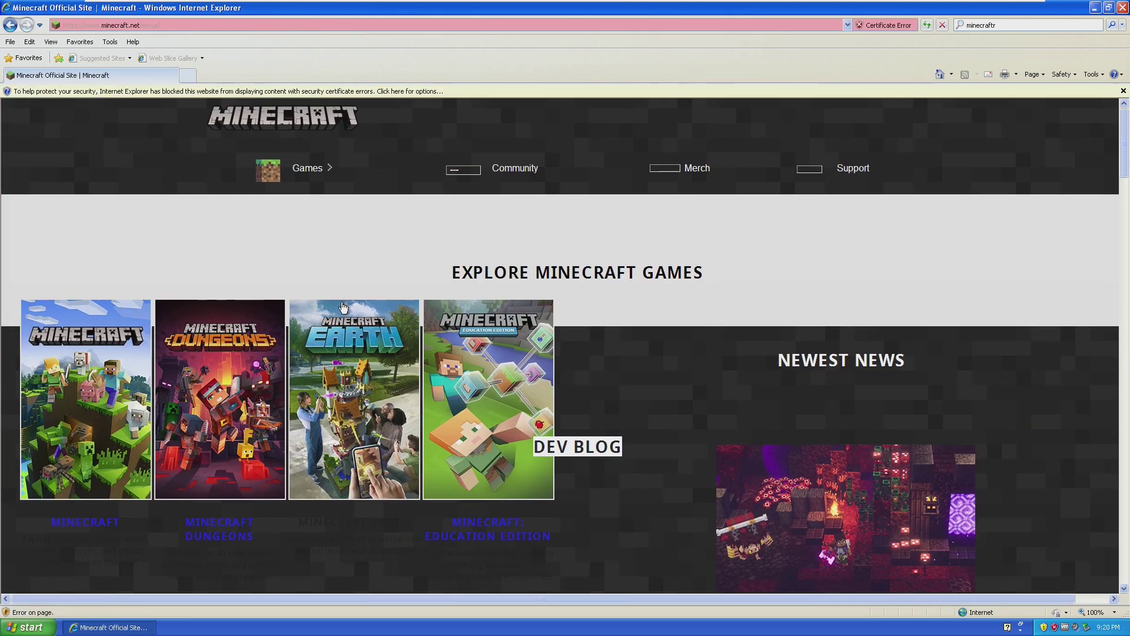
click(218, 90)
click(265, 97)
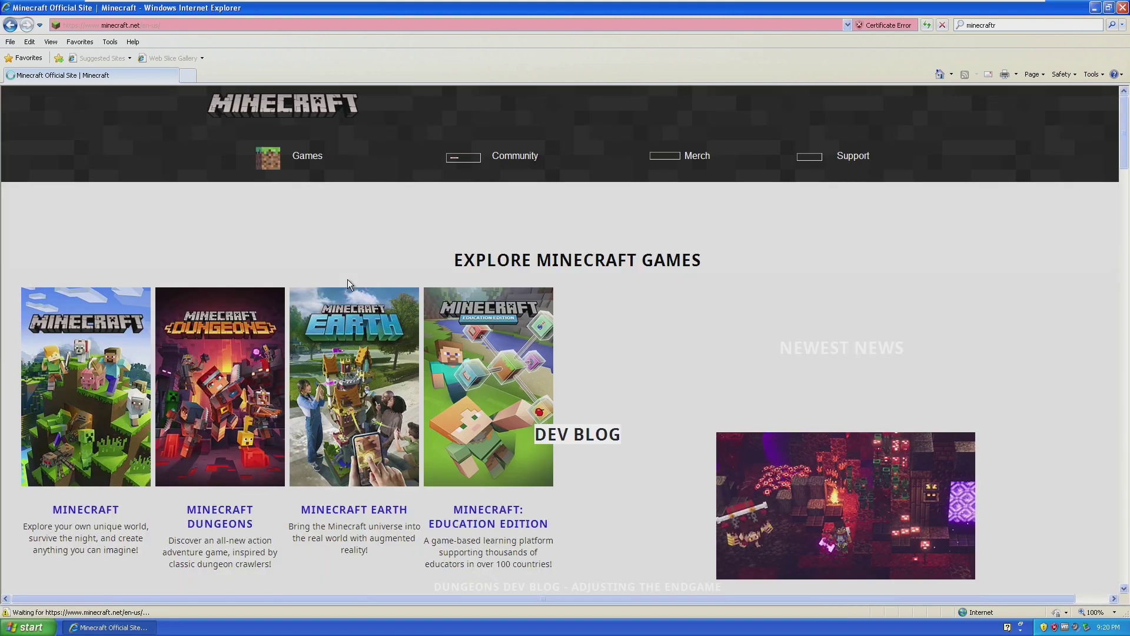
scroll(540, 255, down, 1)
scroll(540, 254, down, 10)
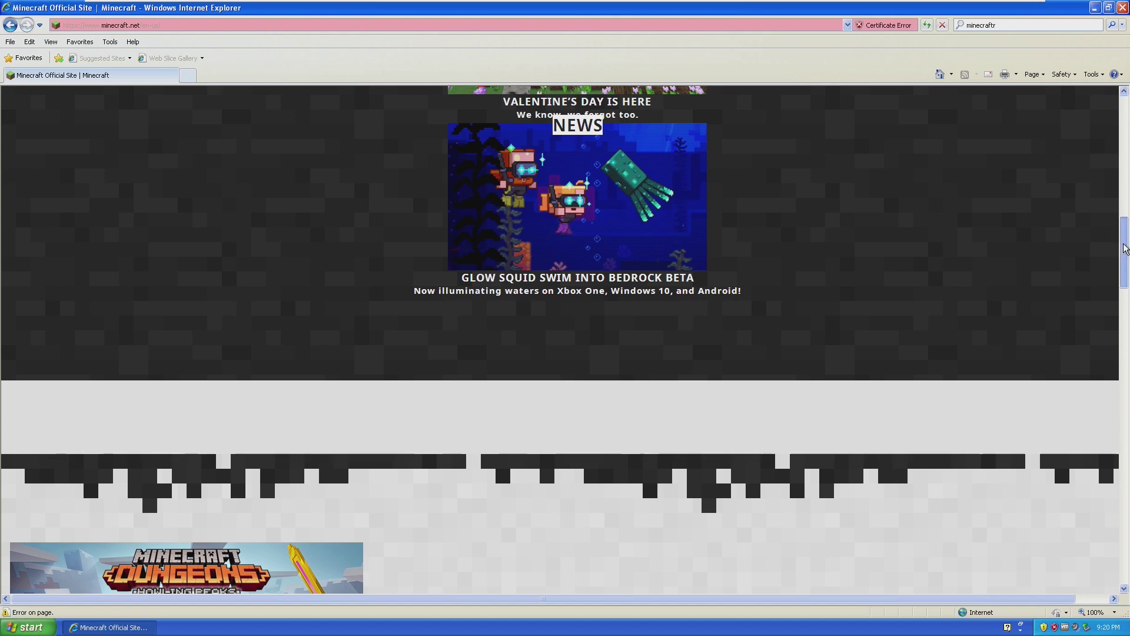
scroll(1125, 276, down, 3)
drag(1125, 275, 1126, 128)
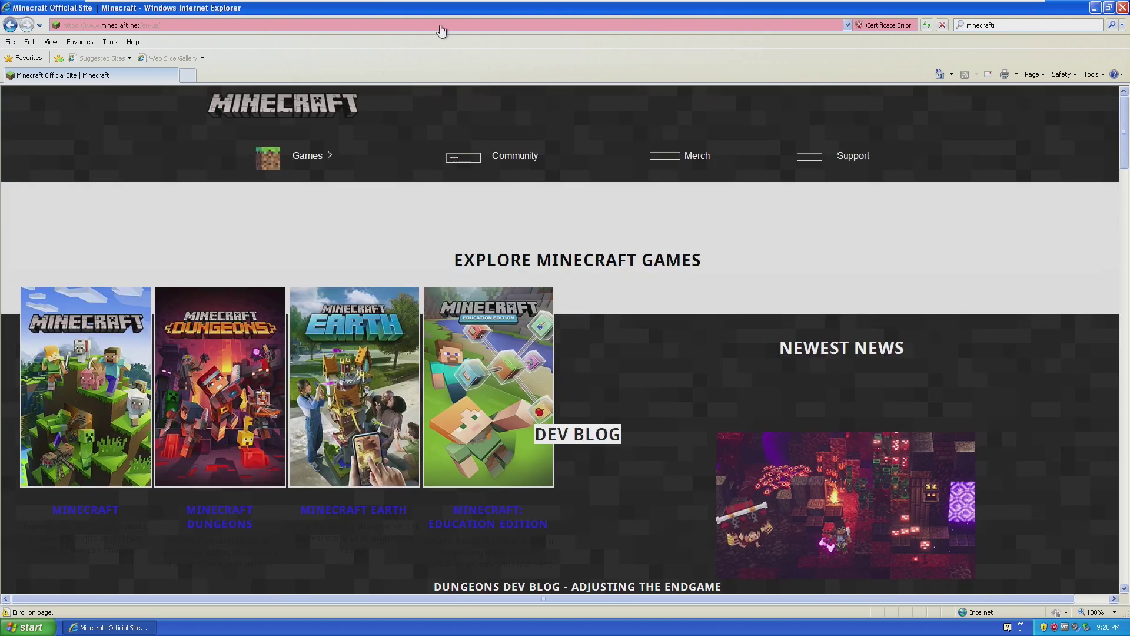
Change the address to minecraft.net/download, removing the en-us part, and load it.
click(461, 25)
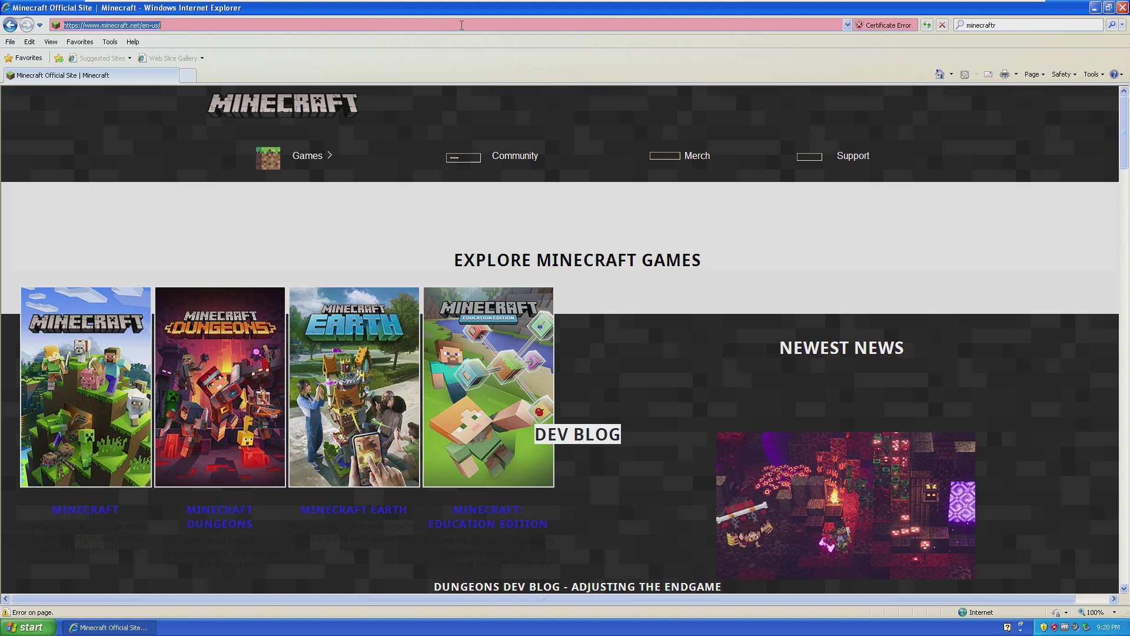
click(469, 25)
key(ctrl+plus)
key(ctrl+plus)
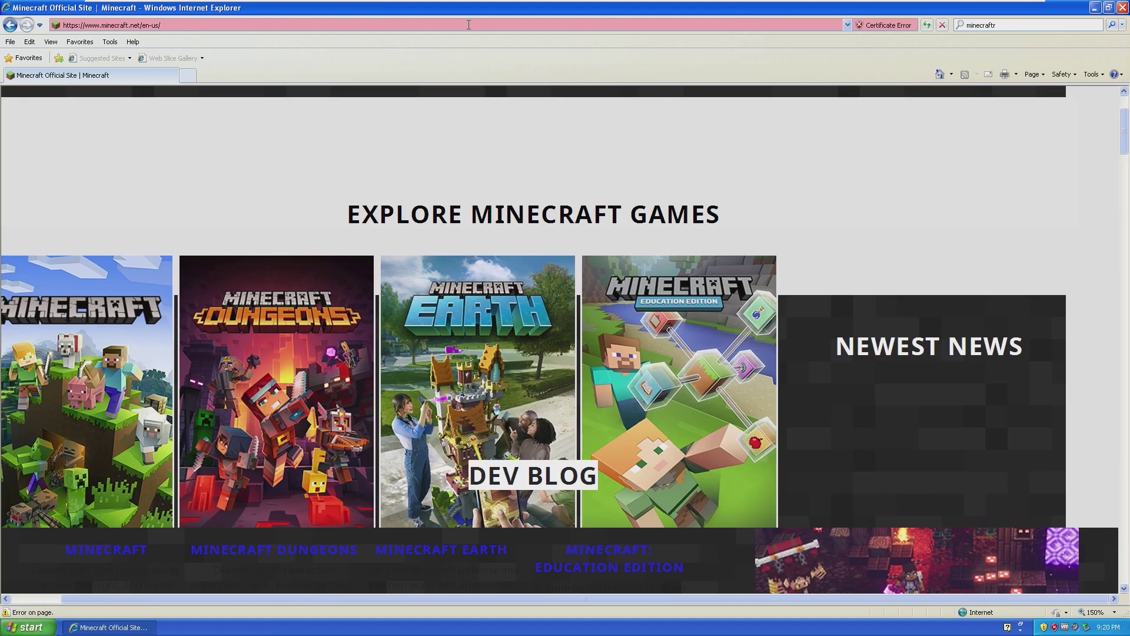
key(BackSpace)
key(BackSpace)
key(BackSpace)
key(BackSpace)
key(BackSpace)
key(BackSpace)
text(download)
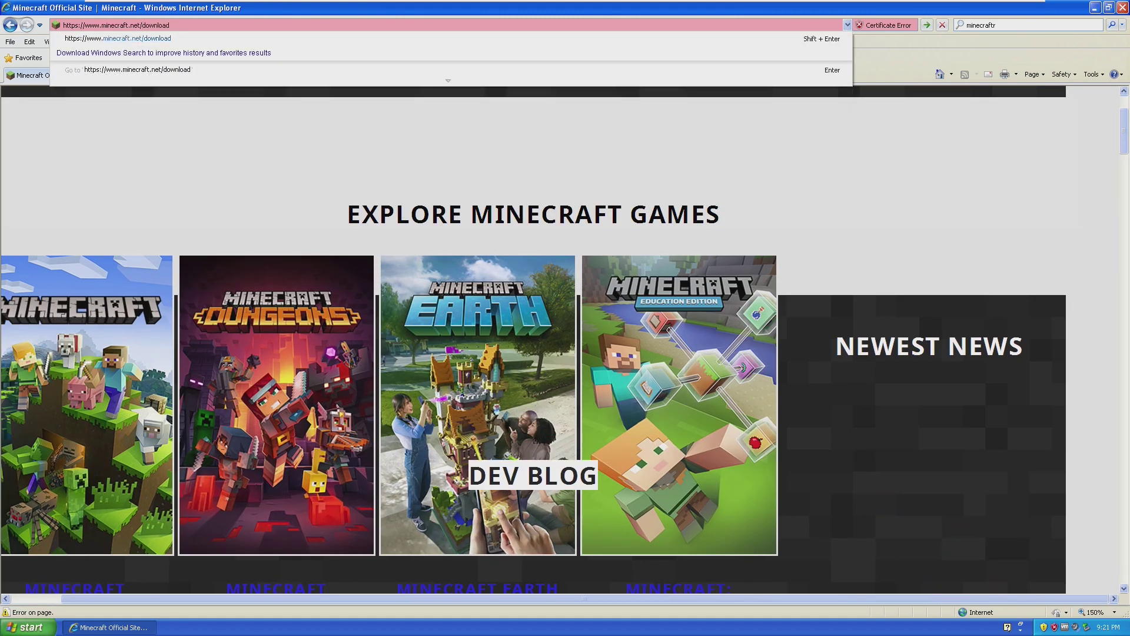
key(Return)
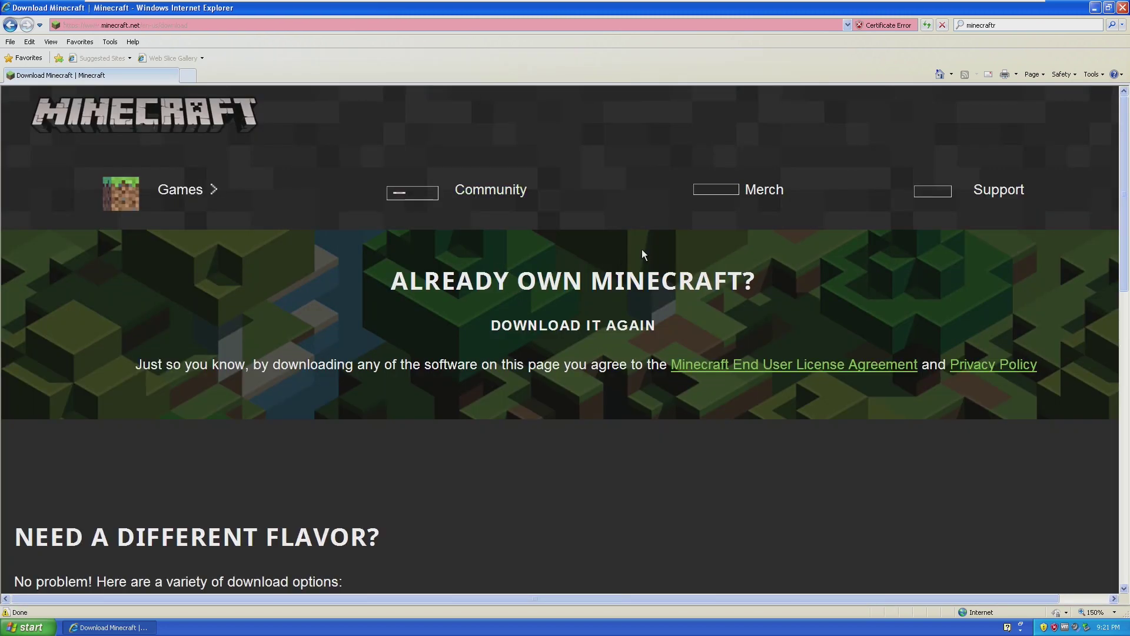
Look over the Download Minecraft page, then close Internet Explorer.
drag(471, 279, 494, 279)
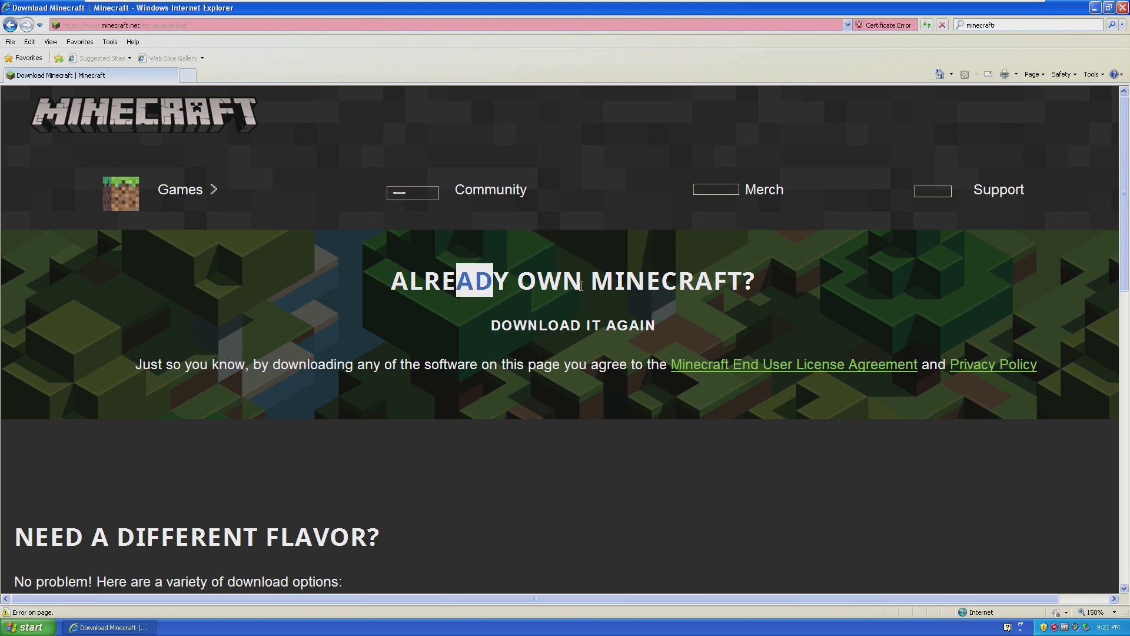
click(586, 280)
double_click(539, 325)
scroll(474, 349, down, 5)
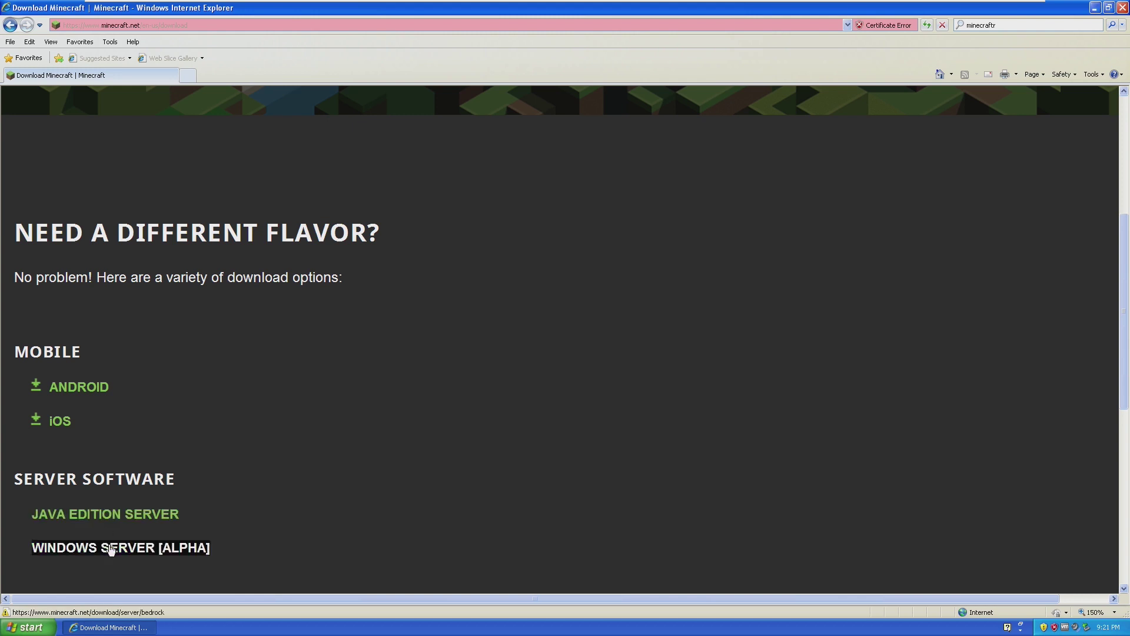
scroll(589, 284, up, 5)
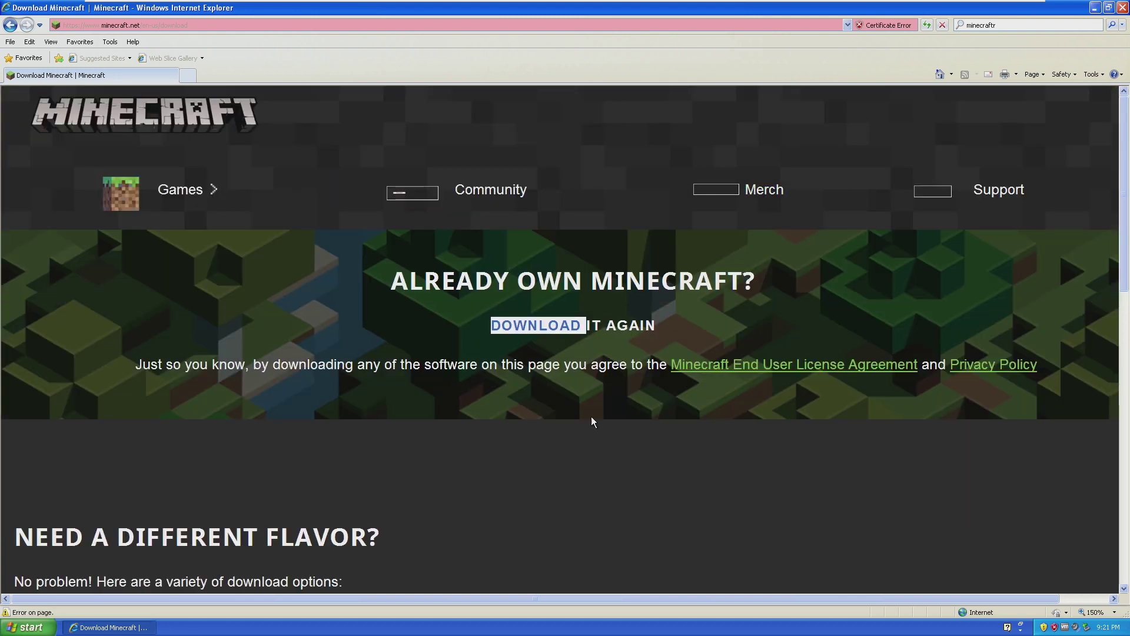
drag(528, 381, 560, 386)
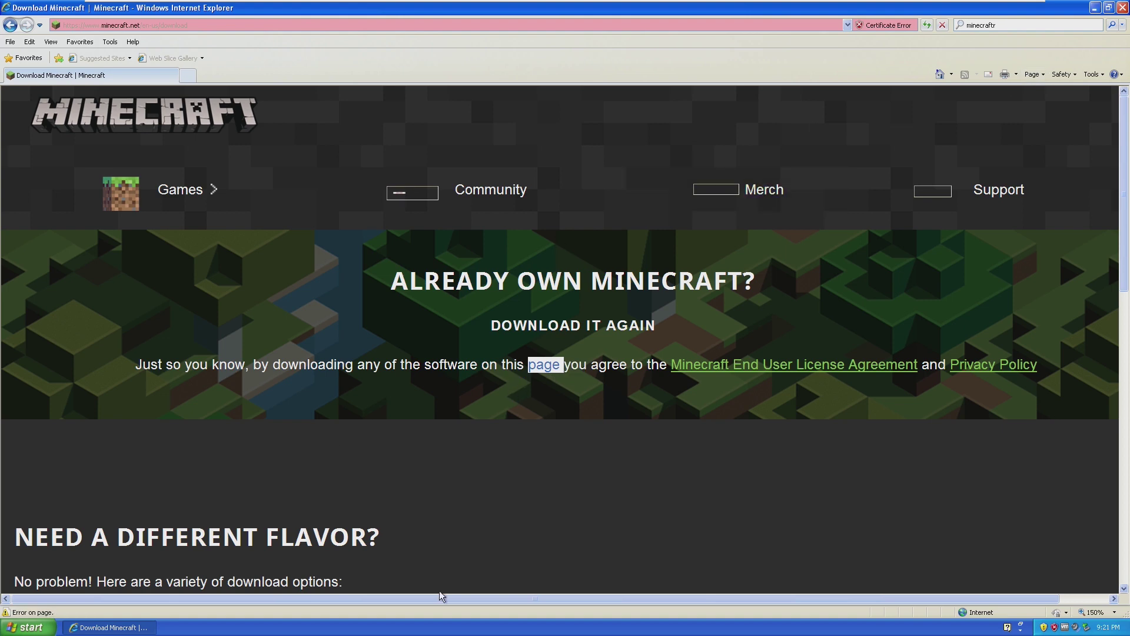
click(1122, 7)
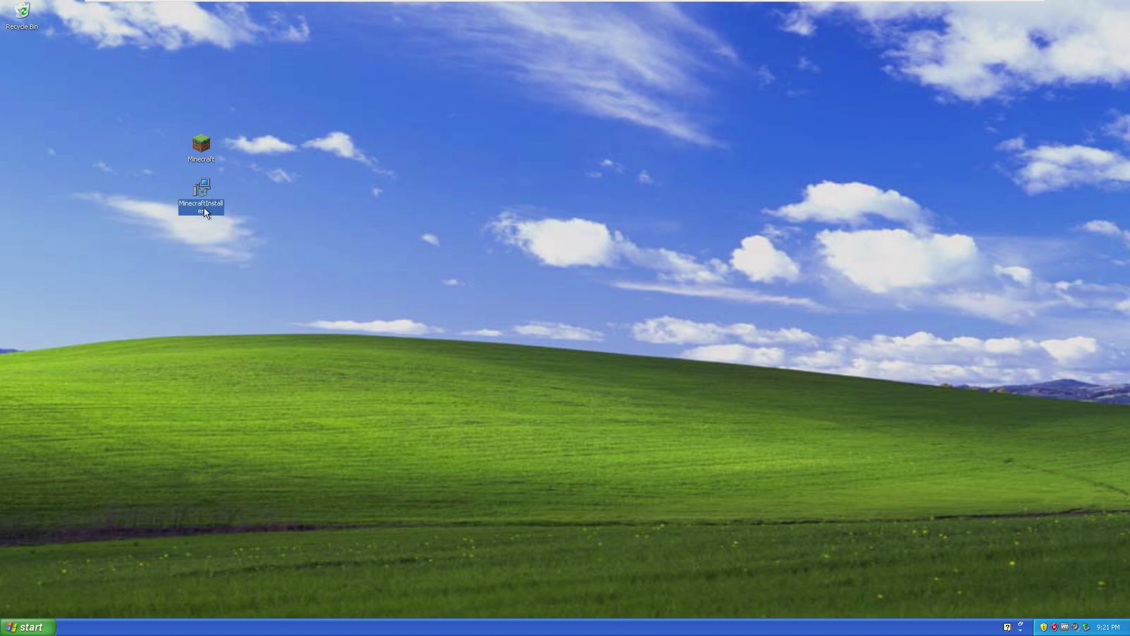
Run MinecraftInstaller, install the launcher to the default folder, and finish with the launcher starting.
double_click(194, 194)
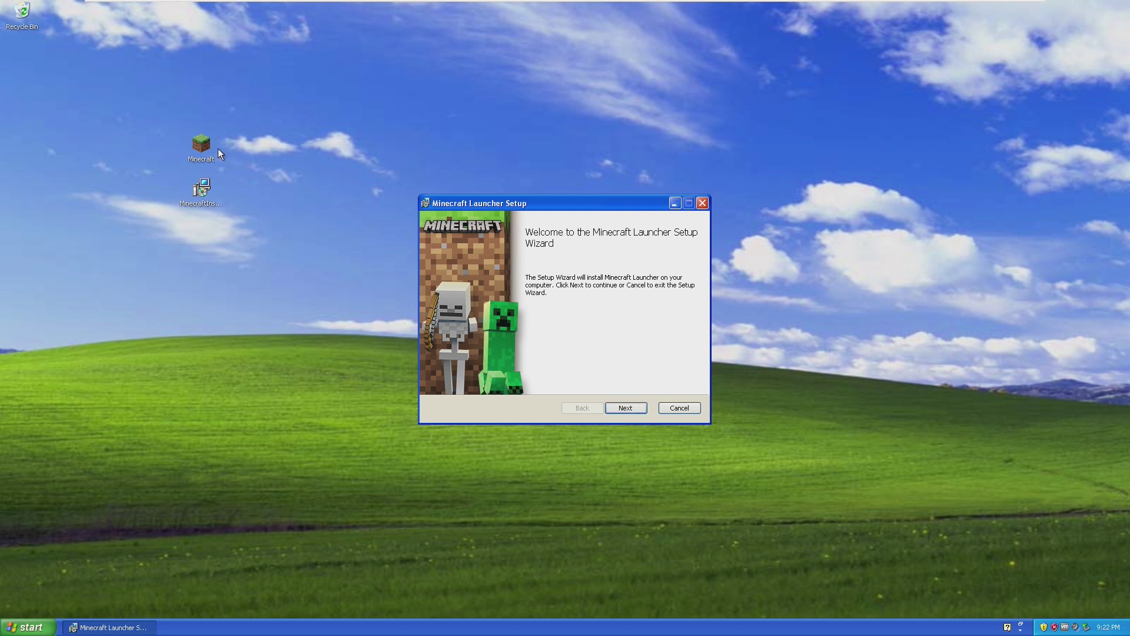
drag(204, 144, 215, 142)
click(202, 146)
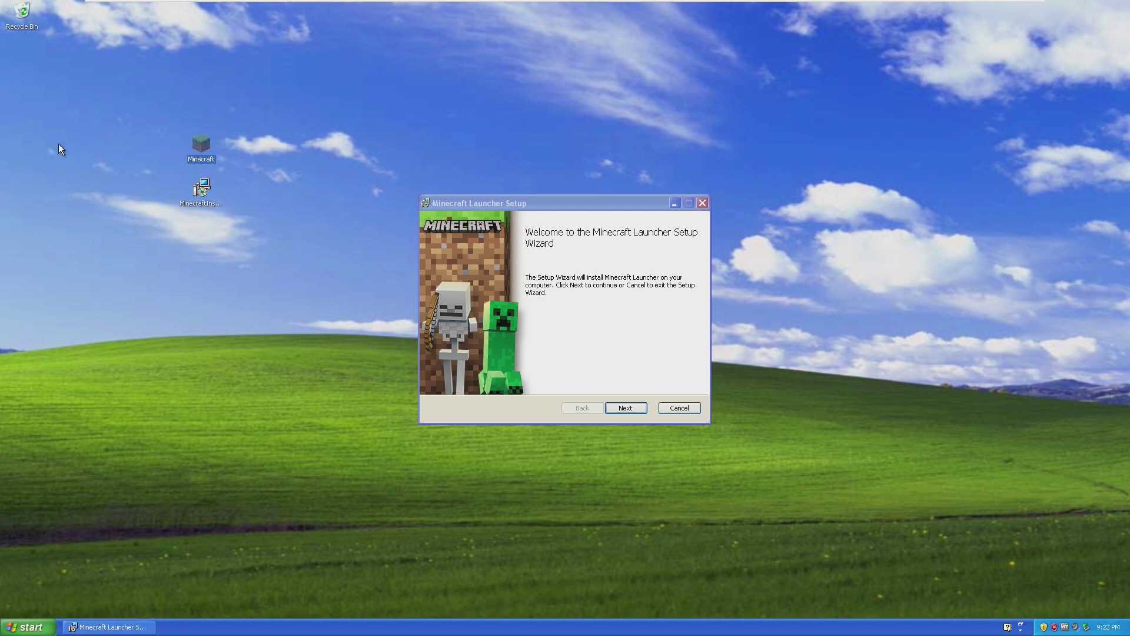
drag(463, 206, 459, 207)
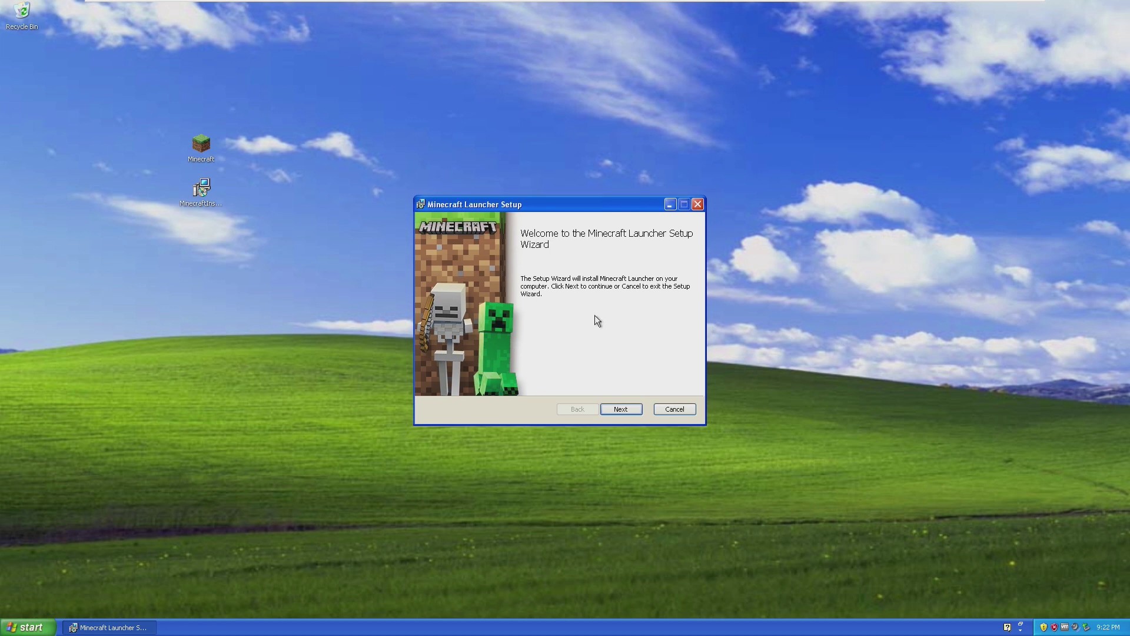
click(631, 411)
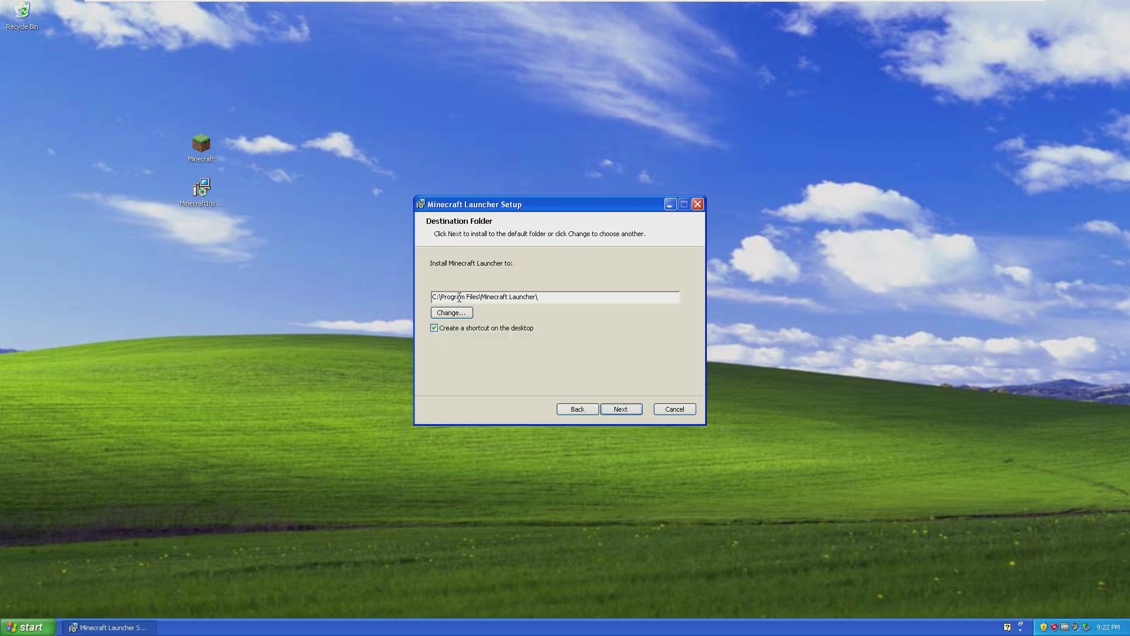
click(631, 407)
click(631, 411)
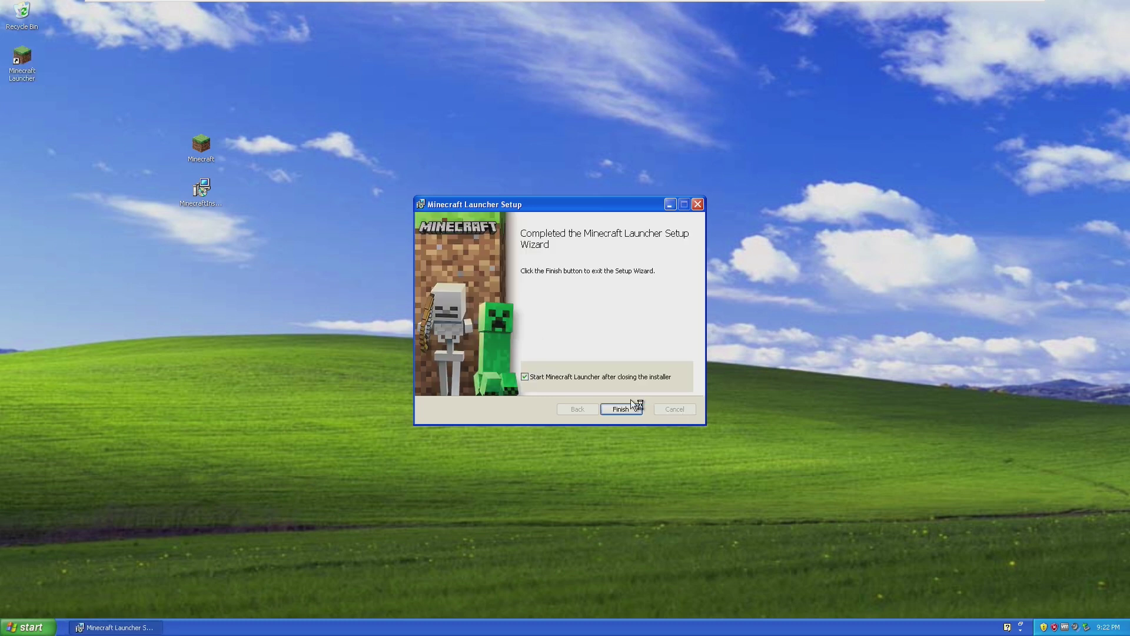
click(622, 406)
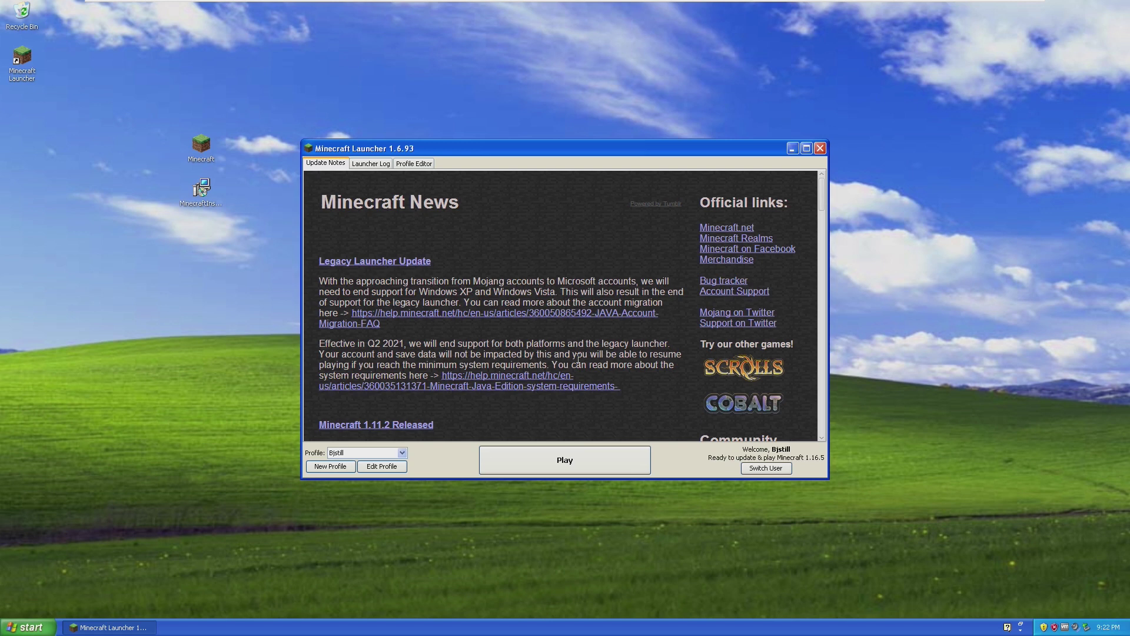
Browse the launcher's news, the Windows XP support note, the profile list and the log.
mouse_move(438, 151)
mouse_down()
mouse_move(450, 144)
mouse_move(442, 148)
mouse_up()
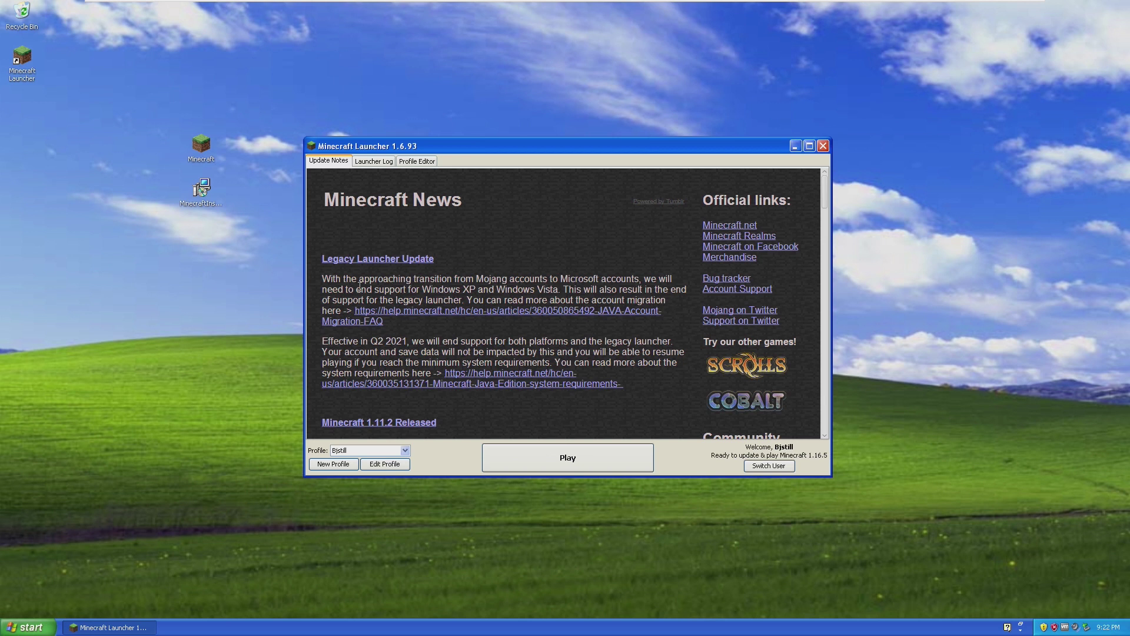
drag(451, 291, 510, 292)
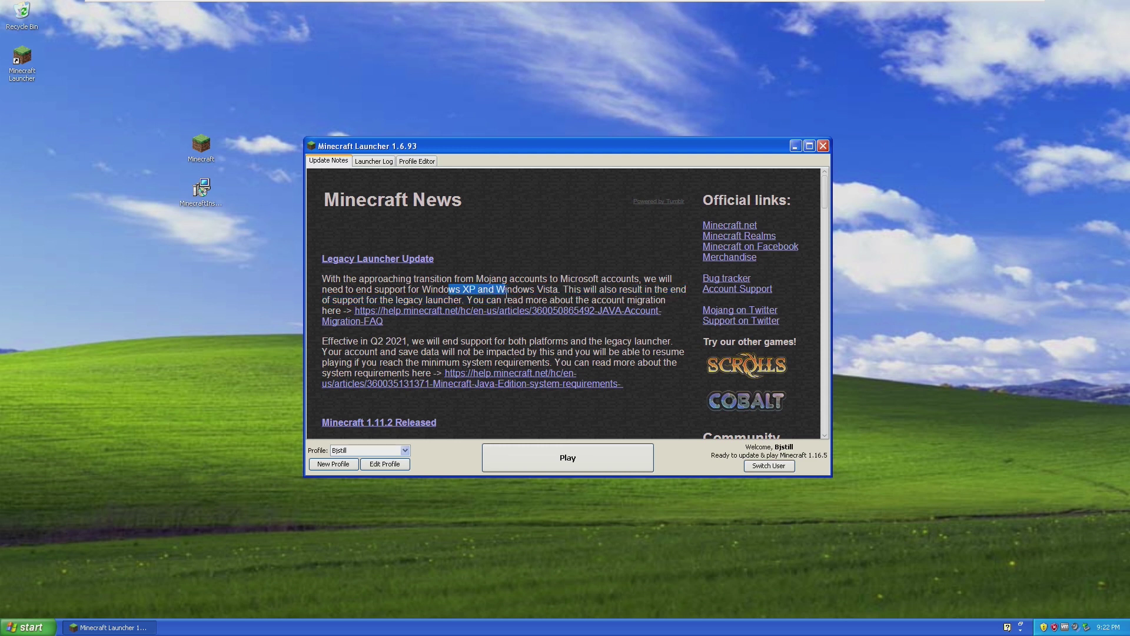
click(509, 293)
click(412, 162)
click(382, 161)
click(417, 162)
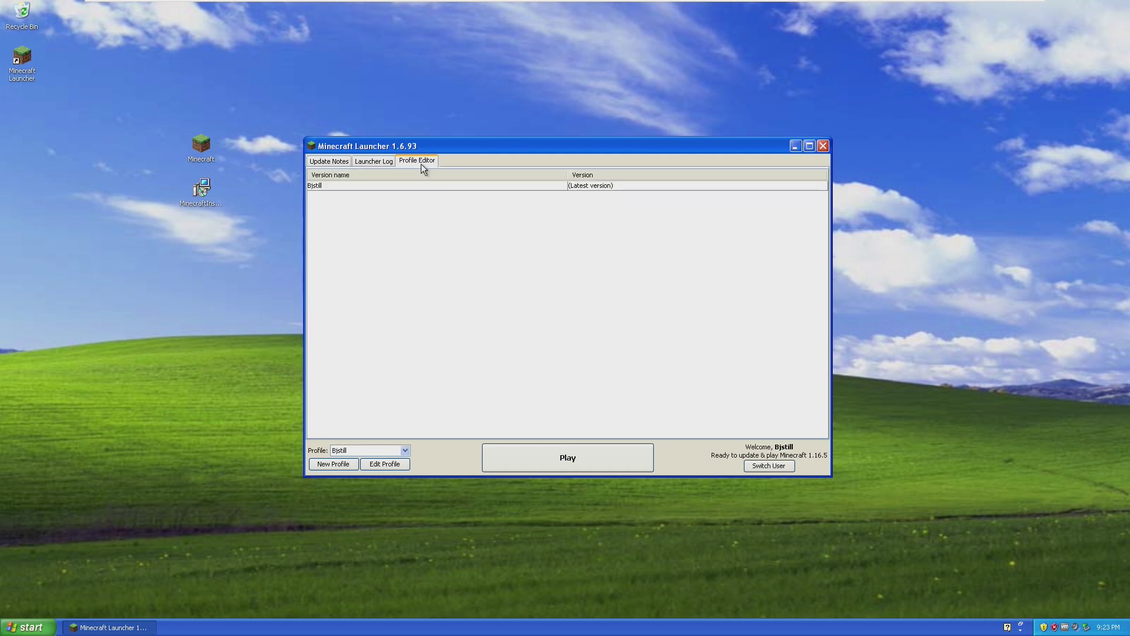
click(347, 161)
click(374, 161)
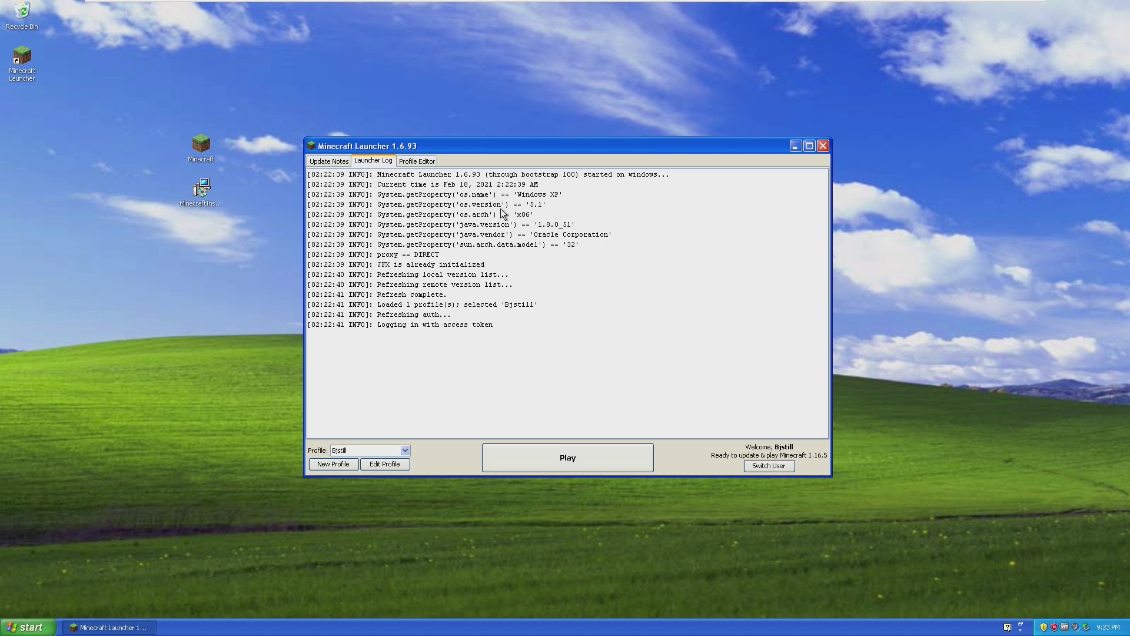
click(332, 161)
Select the only launcher profile and play Minecraft 1.16.5.
click(404, 452)
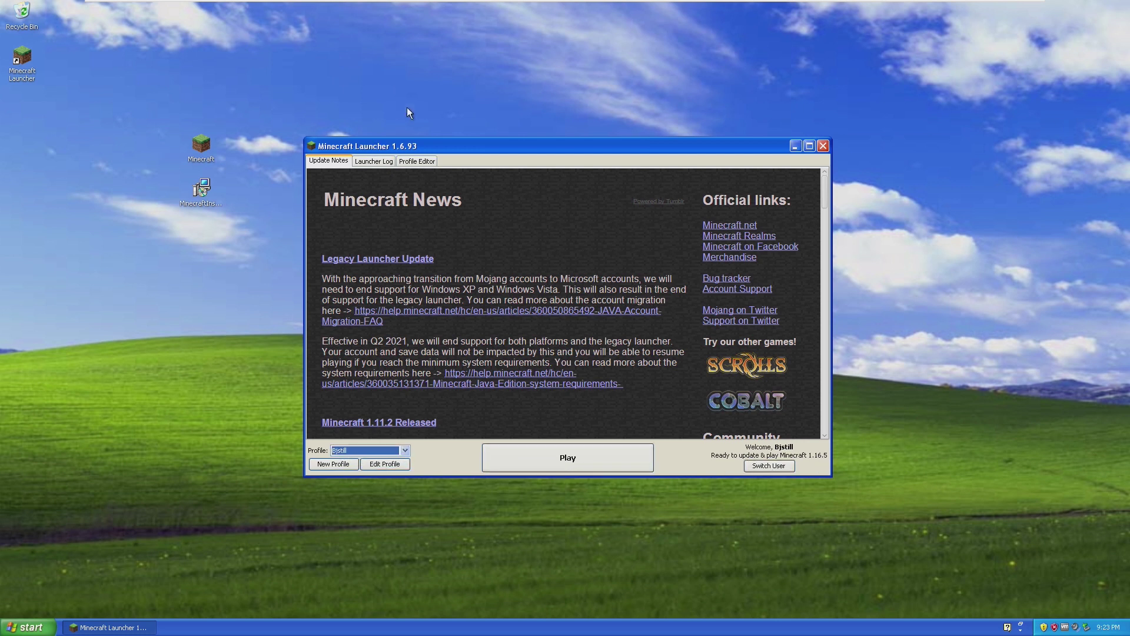
click(415, 161)
click(415, 188)
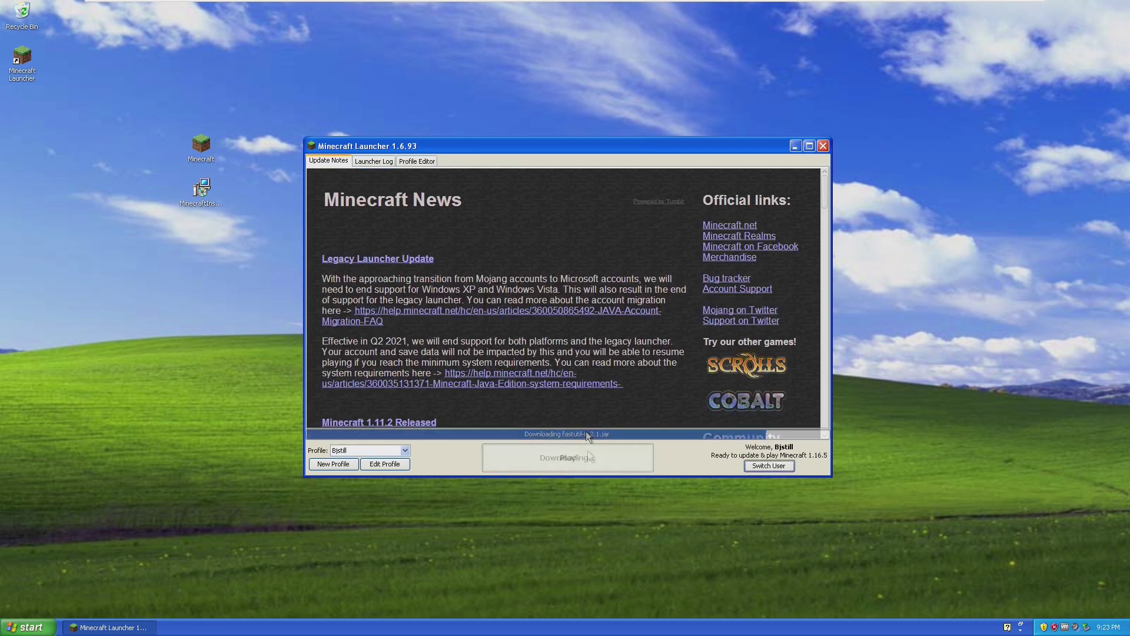
click(588, 452)
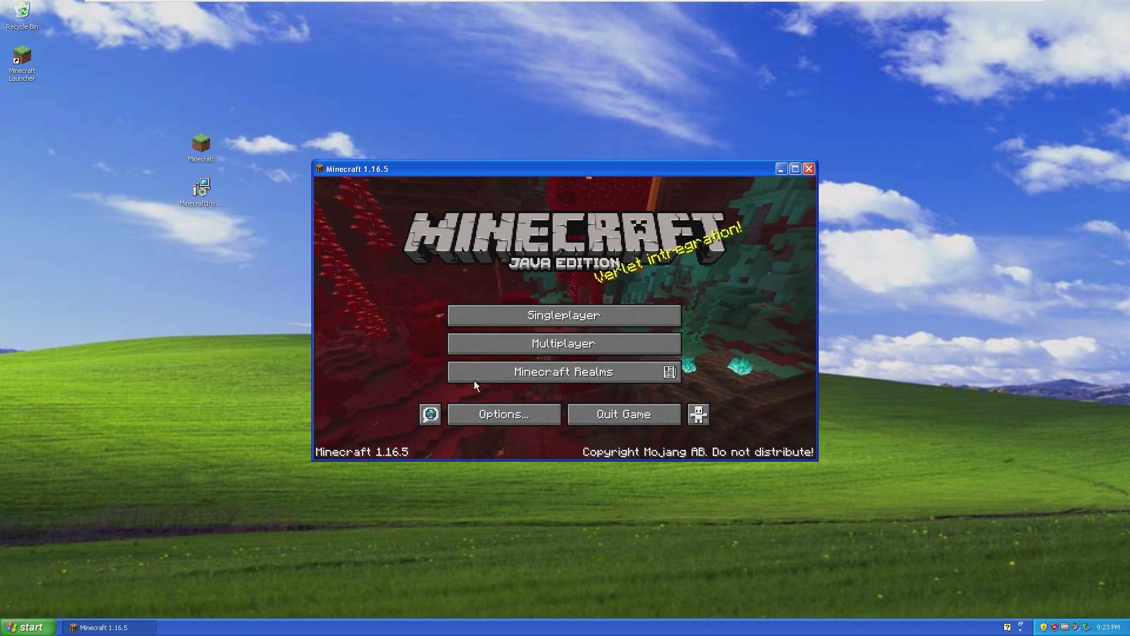
Glance at the game settings, then start a new singleplayer world and change its game mode.
click(528, 410)
click(568, 439)
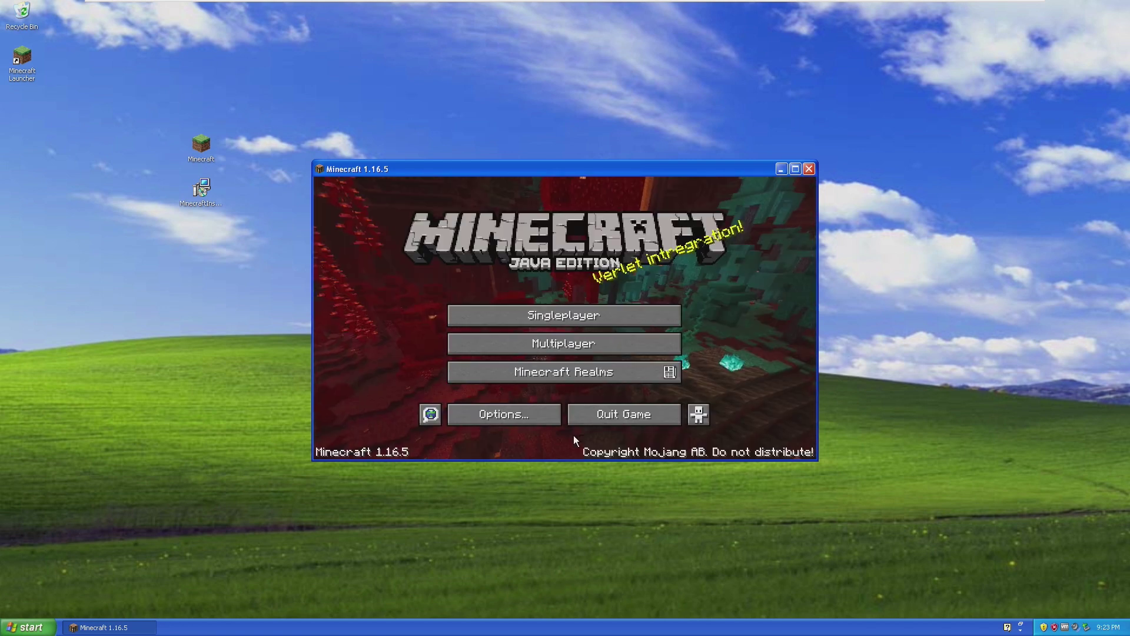
click(608, 316)
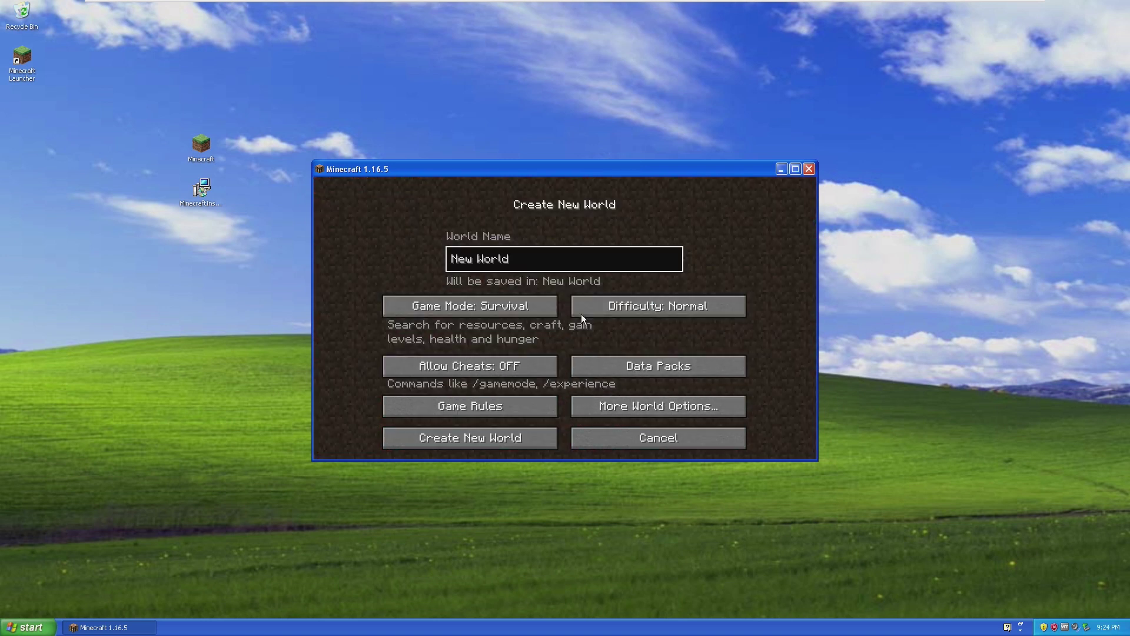
click(525, 302)
click(535, 302)
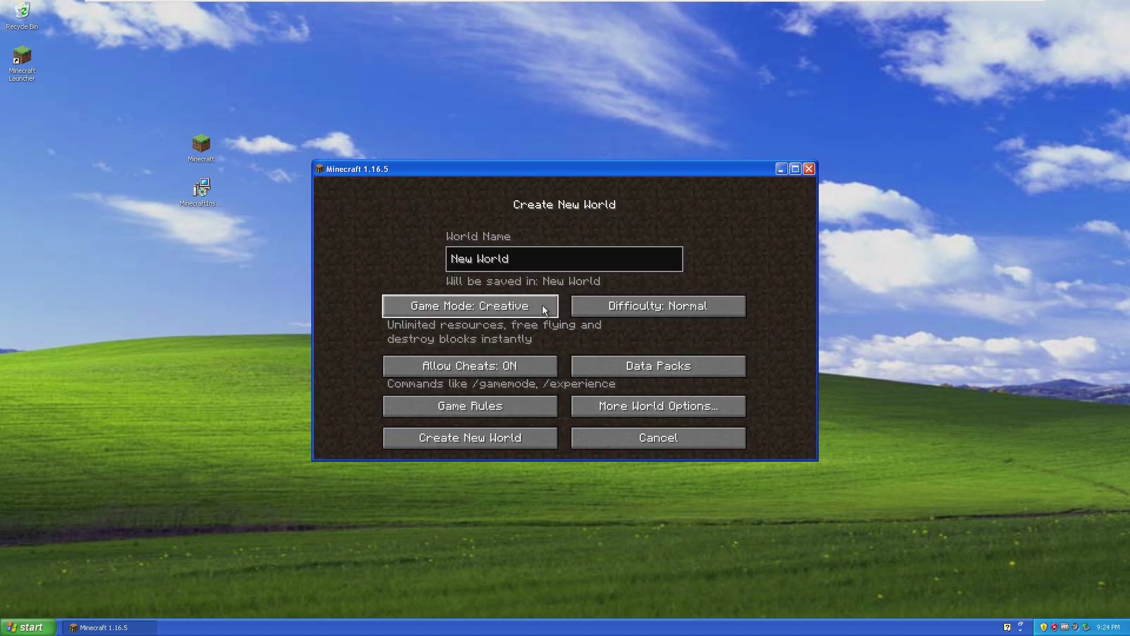
Edit the world name, open More World Options, and create the world.
click(598, 263)
key(BackSpace)
key(BackSpace)
key(BackSpace)
key(BackSpace)
key(BackSpace)
key(BackSpace)
key(BackSpace)
key(BackSpace)
key(BackSpace)
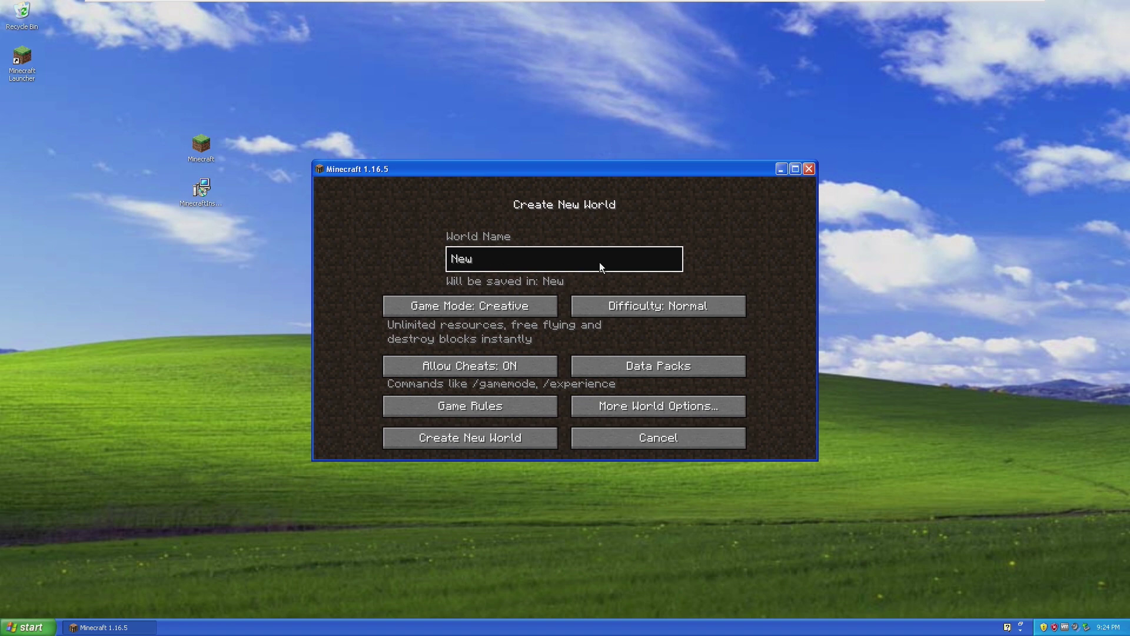
click(509, 311)
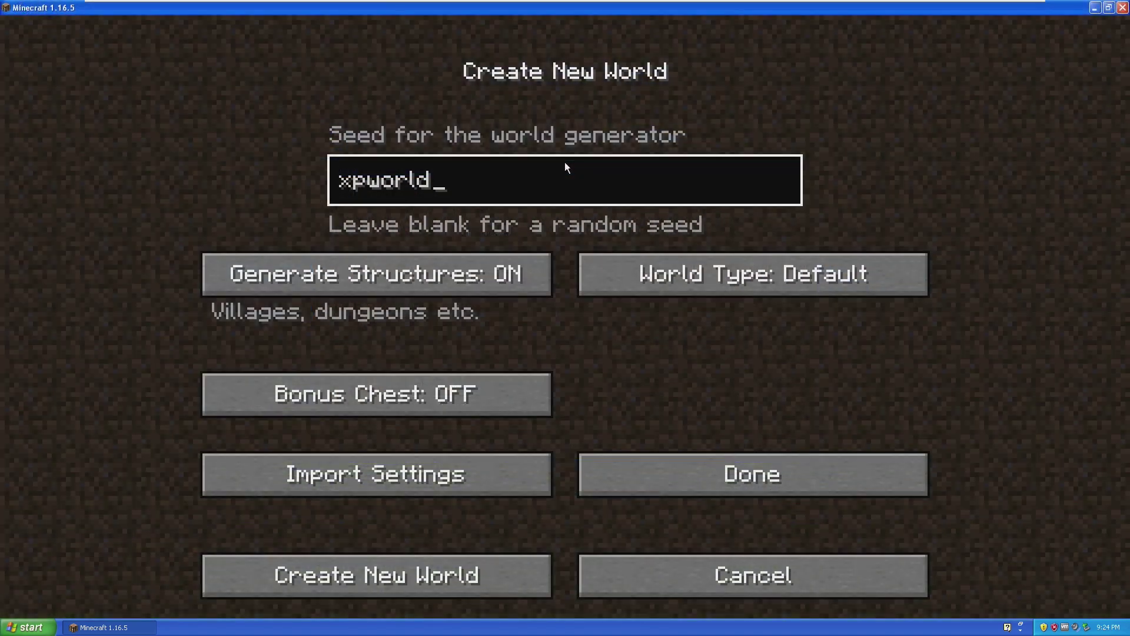
click(501, 574)
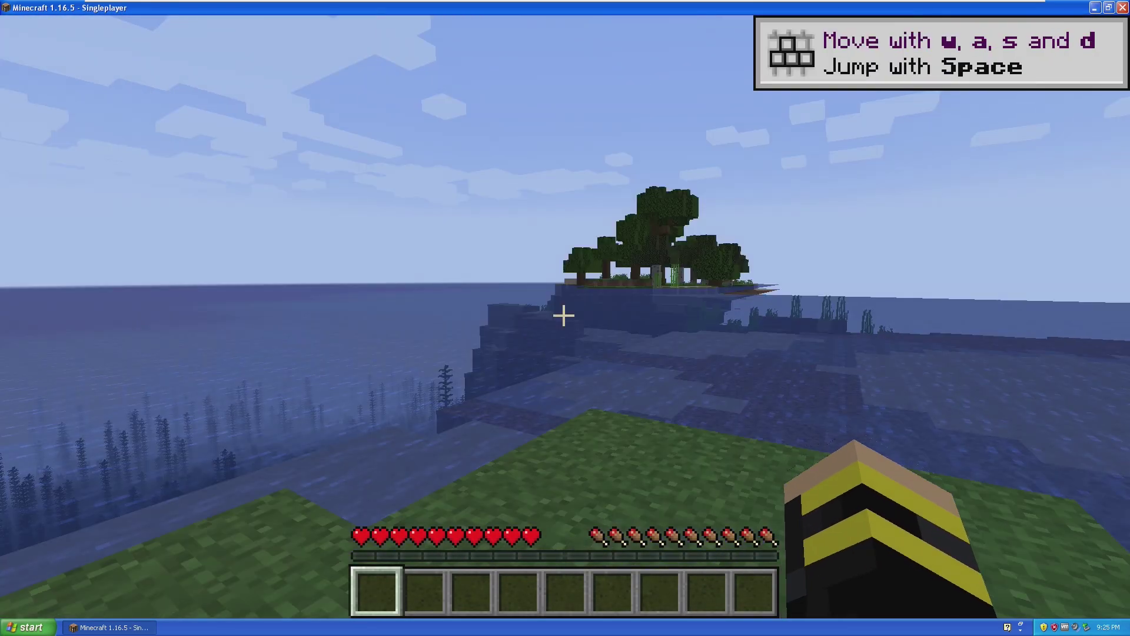
Turn on the F3 debug overlay and head west into the water toward the island.
key(w)
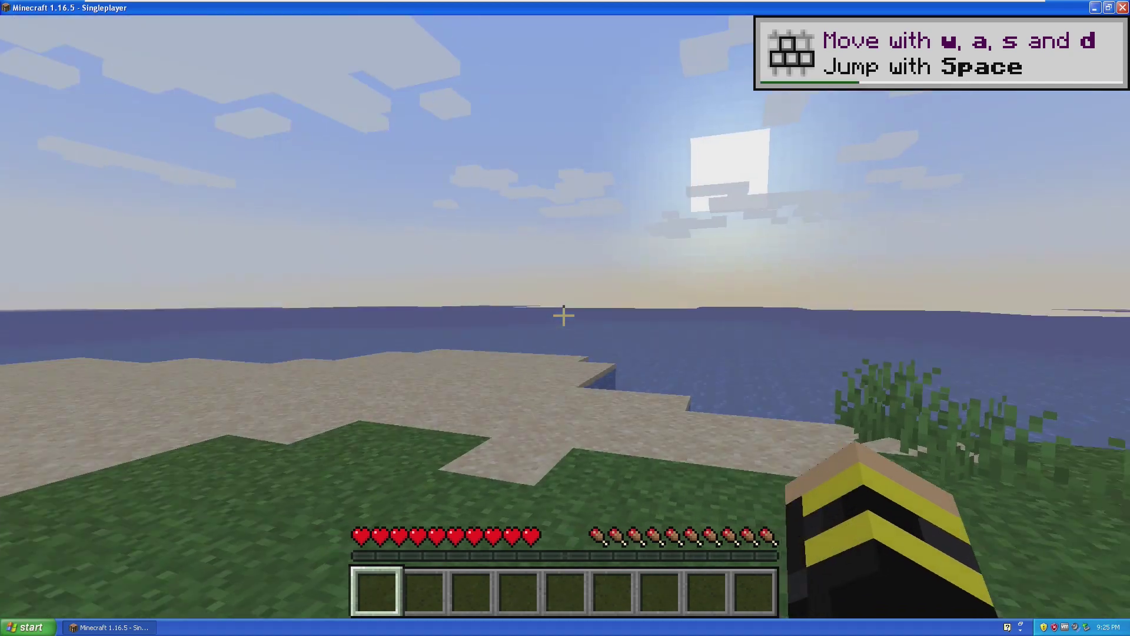
key(F3)
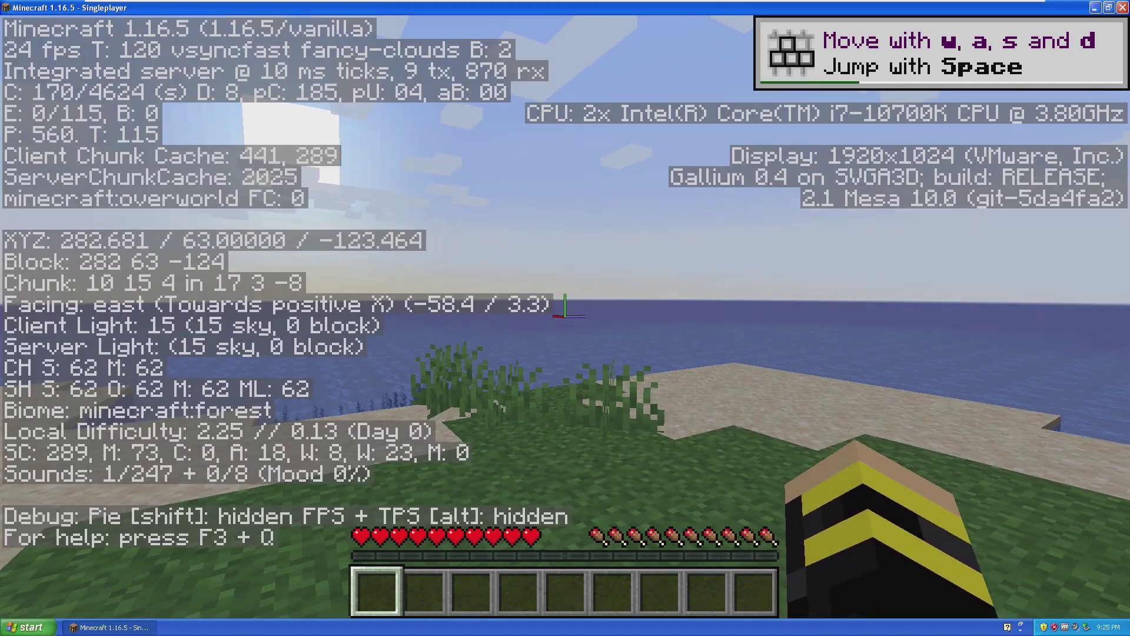
key(w)
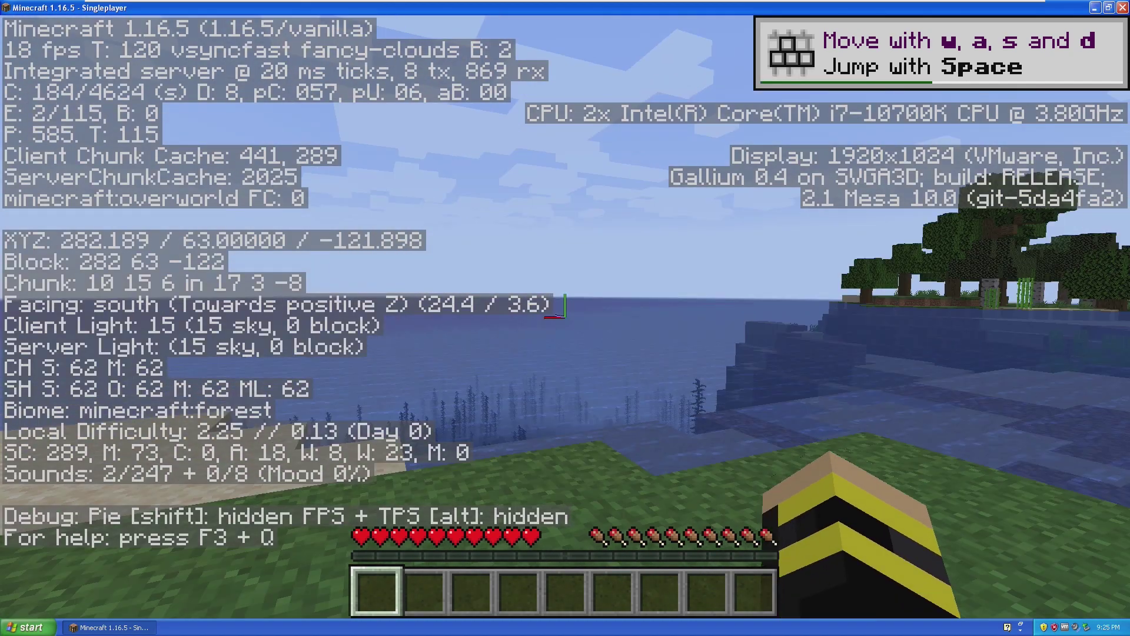
key(w)
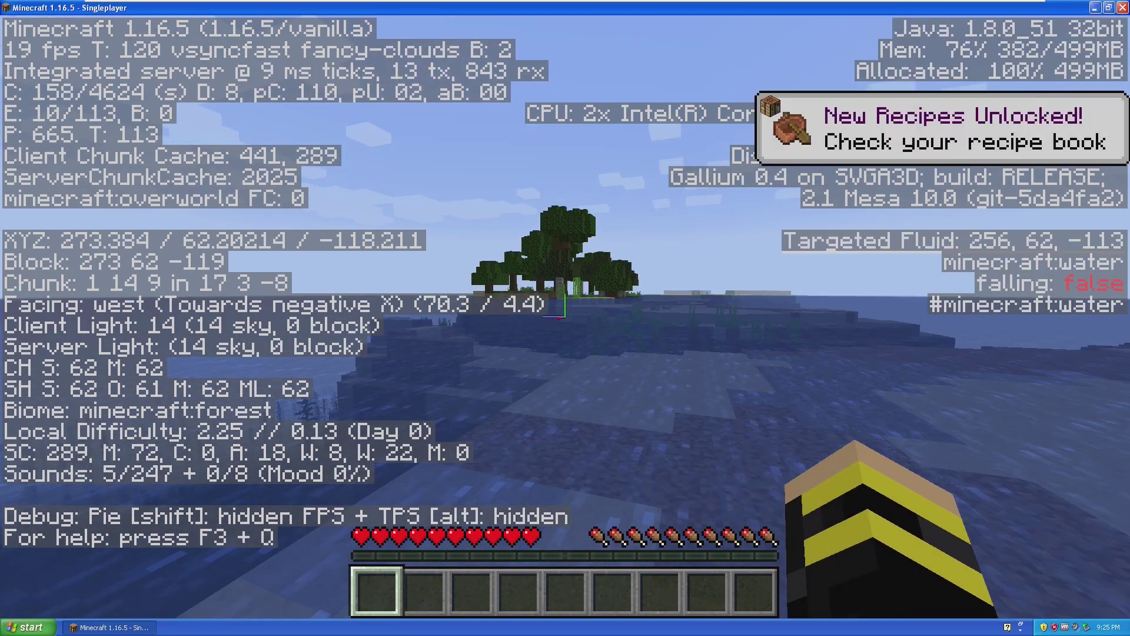
key(w)
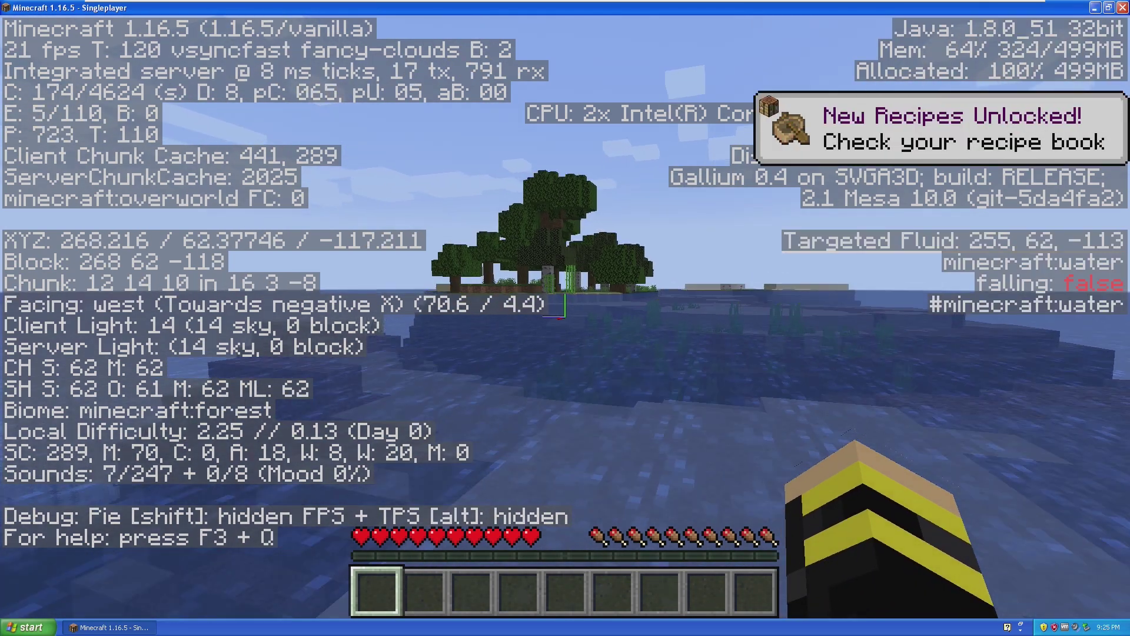
key(w)
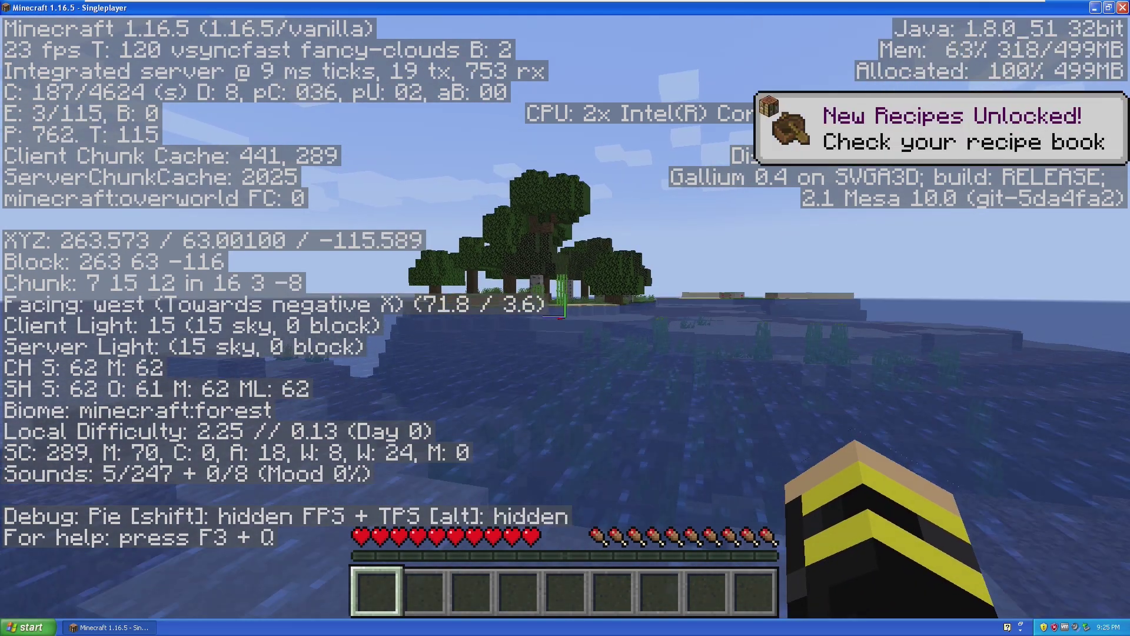
Swim across the water, briefly drifting back, and walk into the island's forest.
key(a)
key(s)
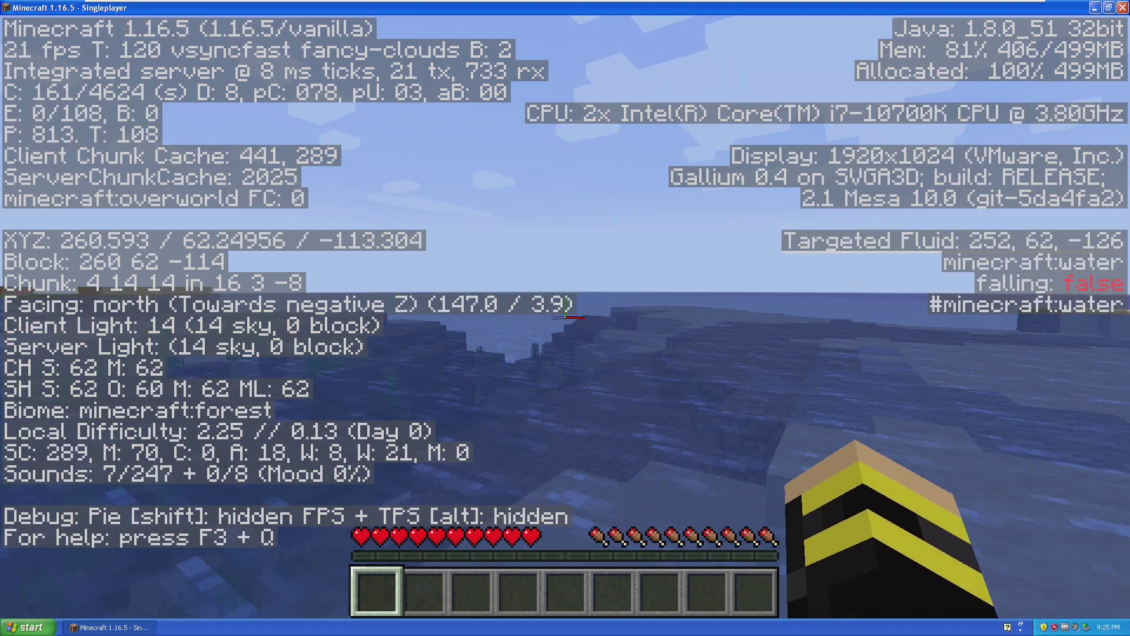
key(s)
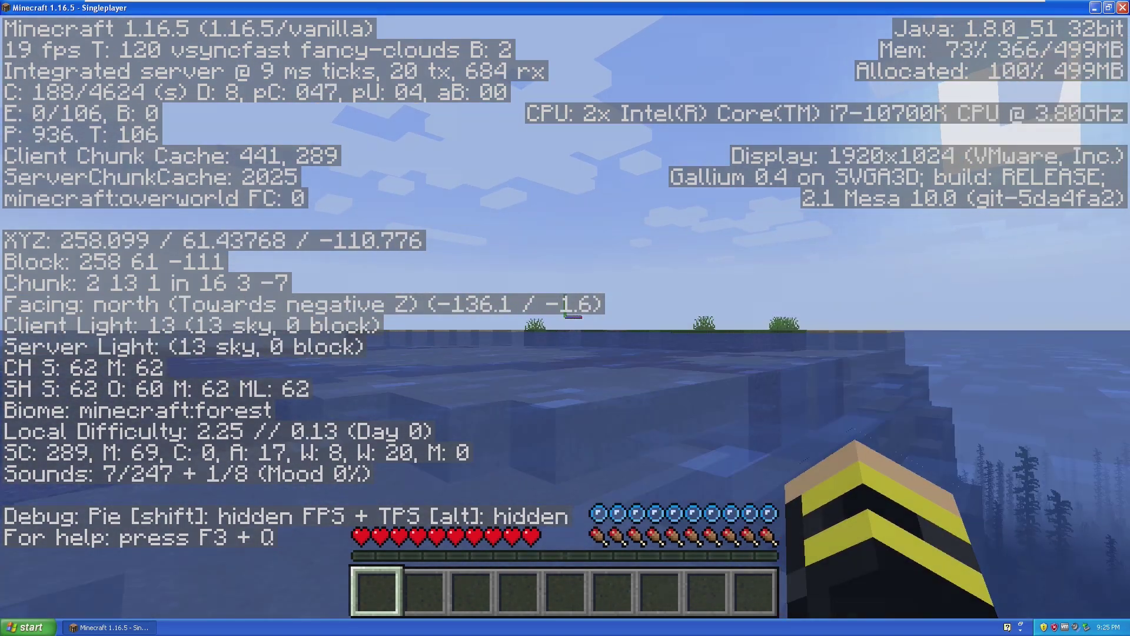
key(w)
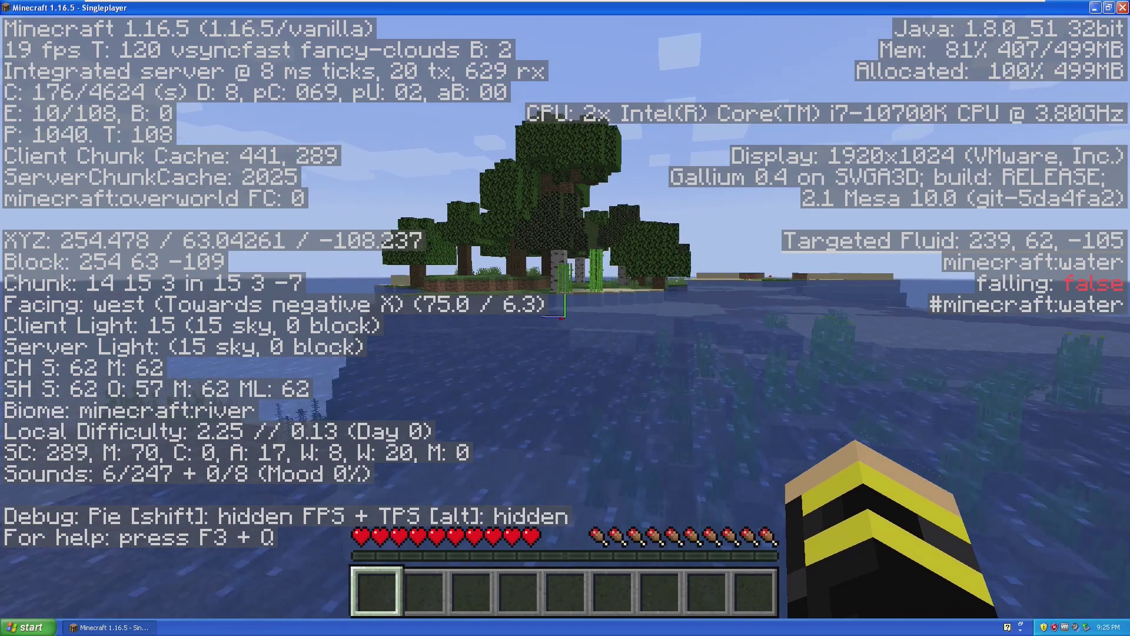
key(w)
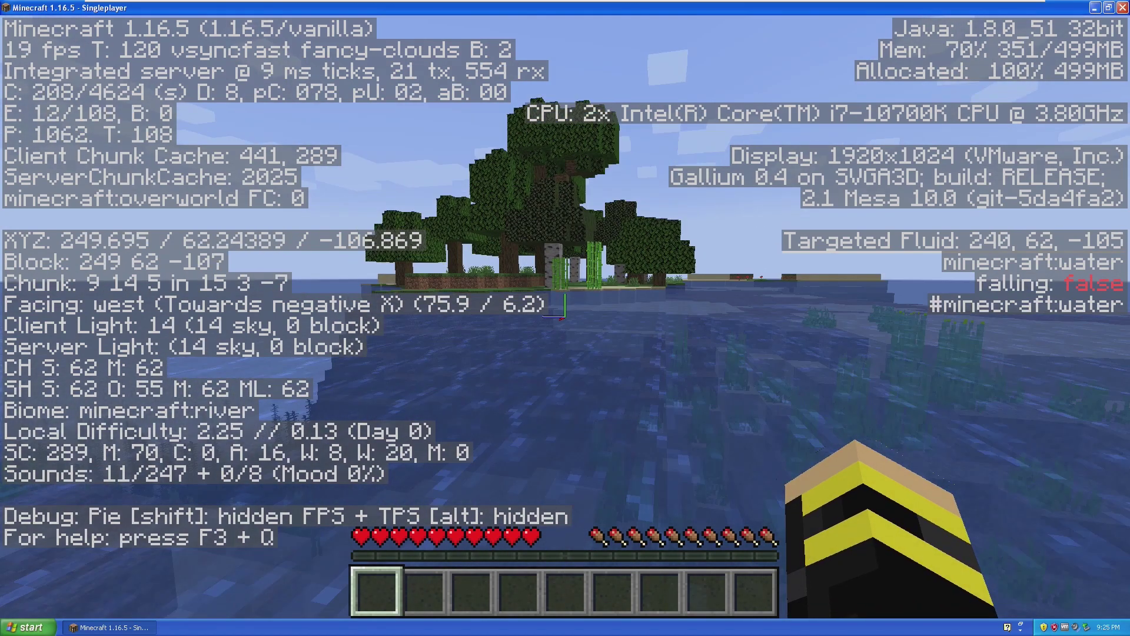
key(w)
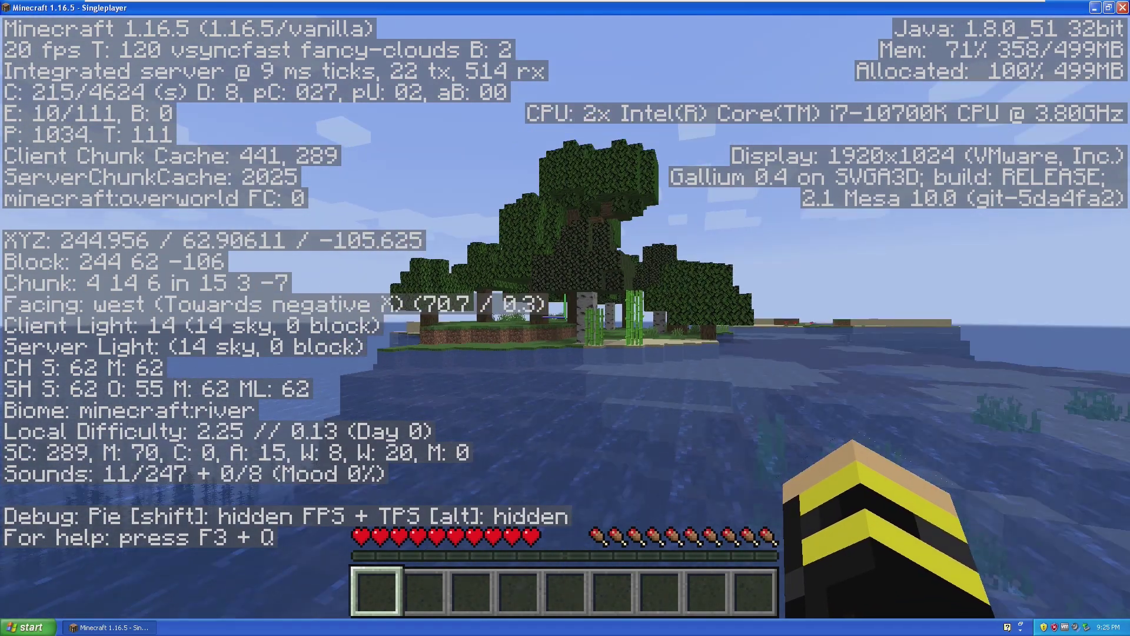
key(w)
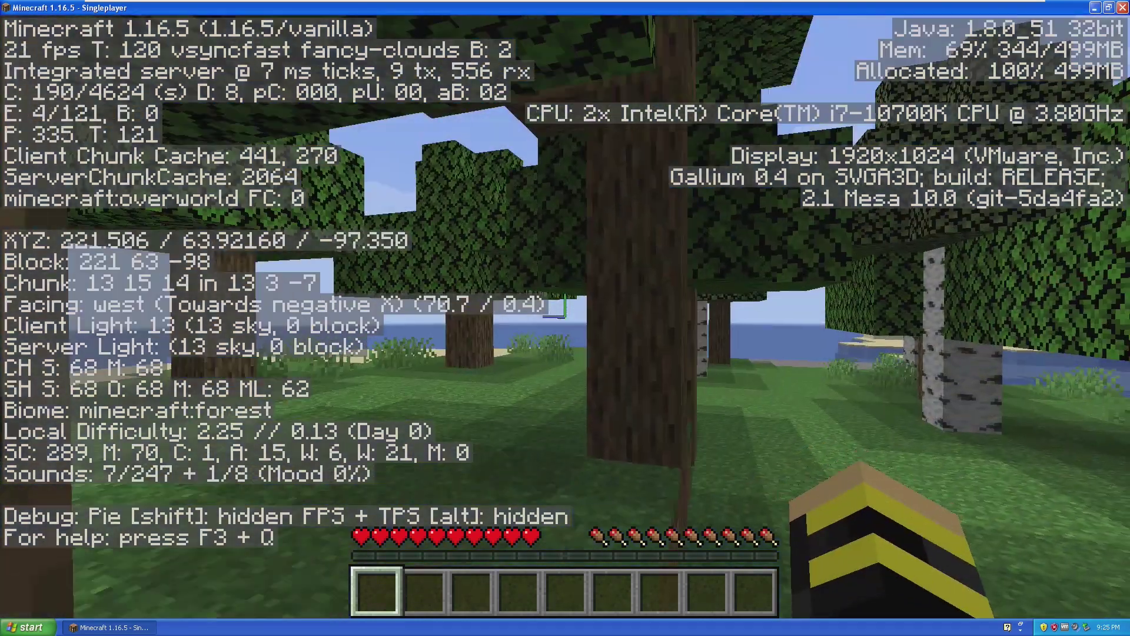
key(w)
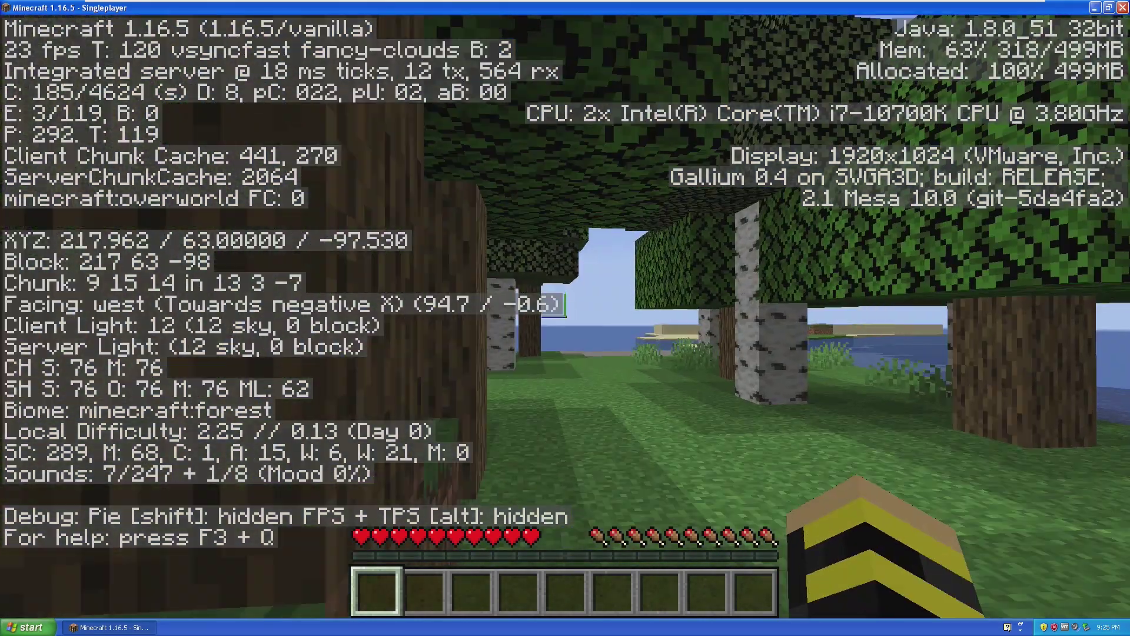
Save and quit the world to the title screen, briefly viewing the world list.
key(w)
key(Escape)
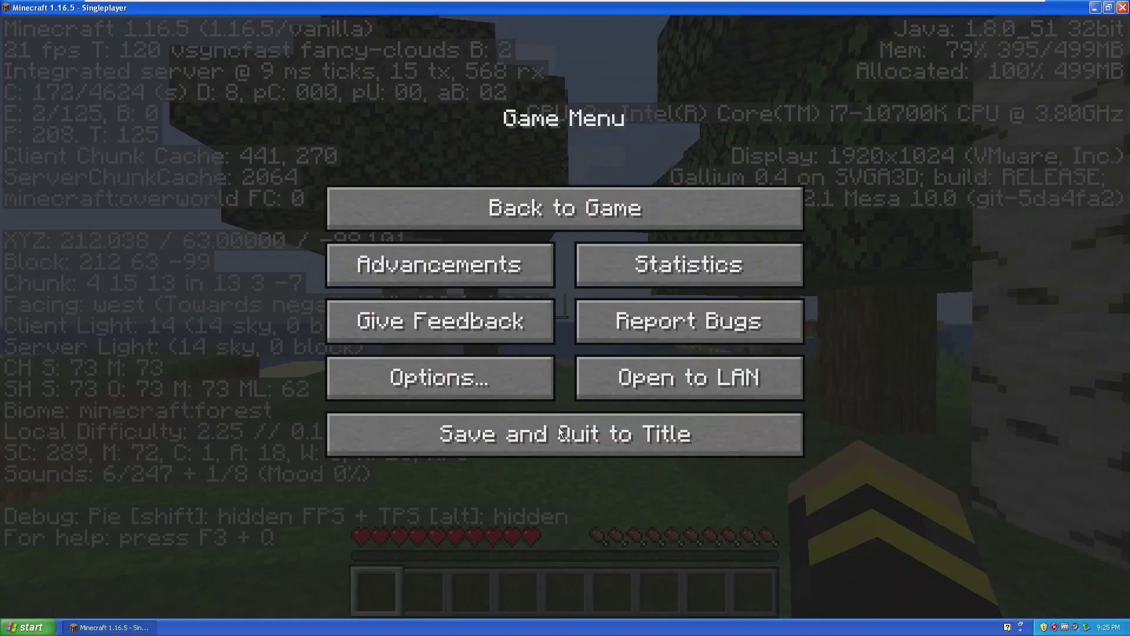
click(558, 429)
click(565, 316)
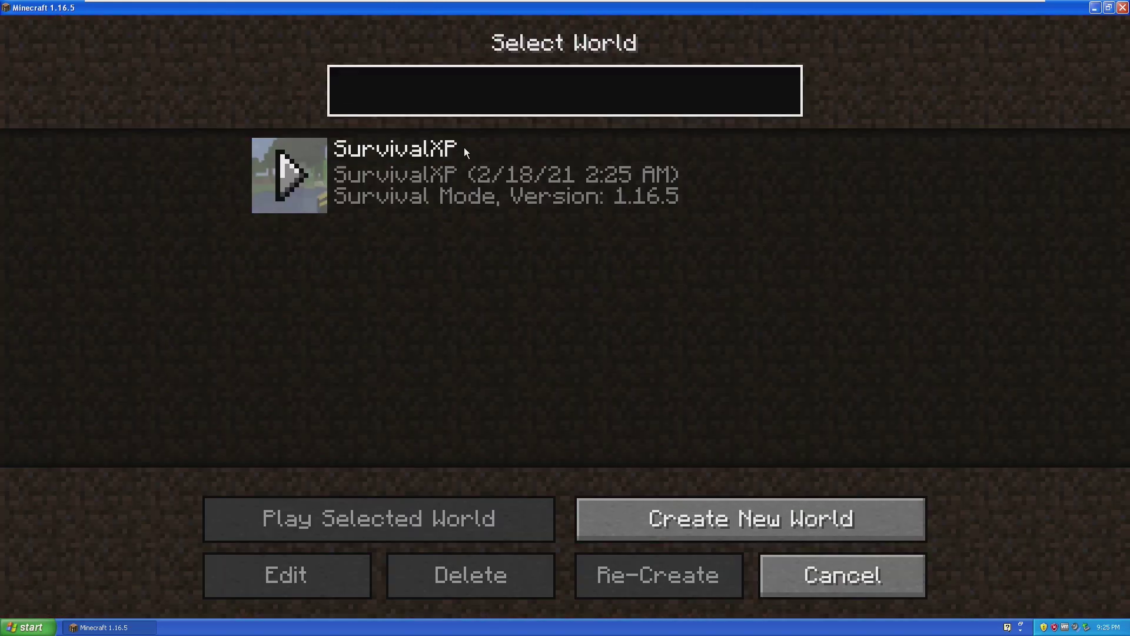
click(847, 573)
Direct-connect to the multiplayer server mc.hypixel.net.
click(591, 347)
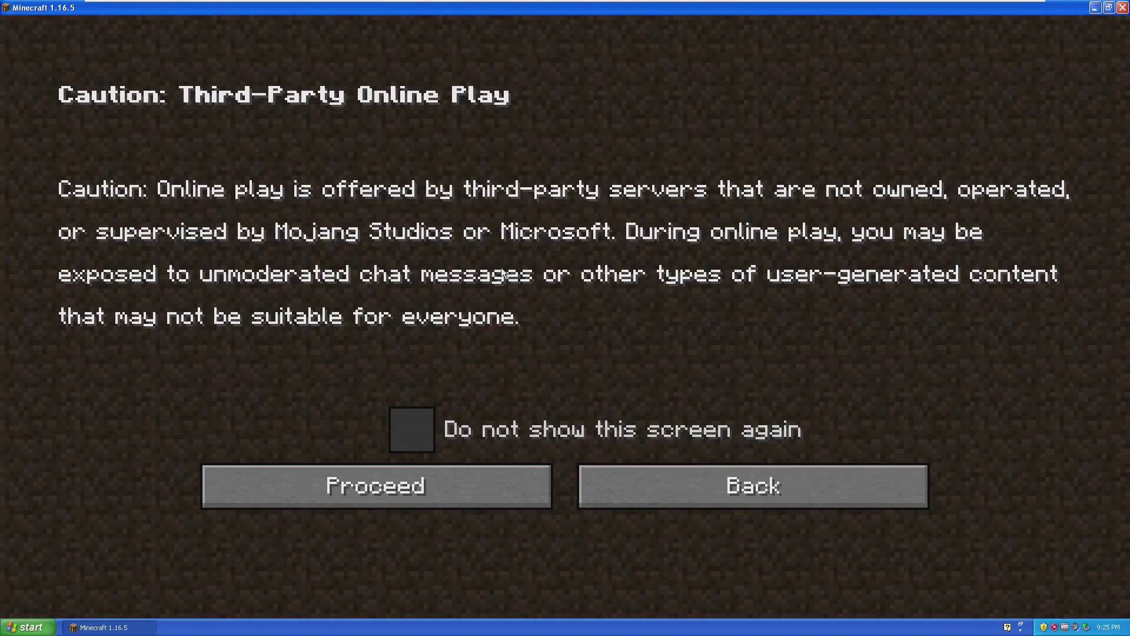
click(420, 485)
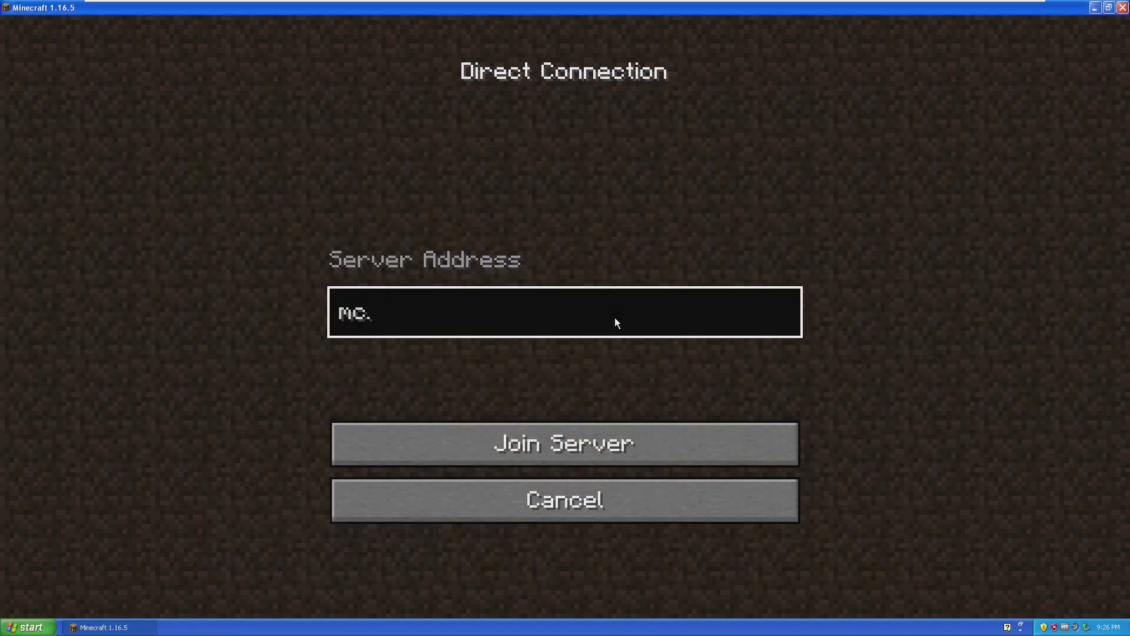
text(ixel.net)
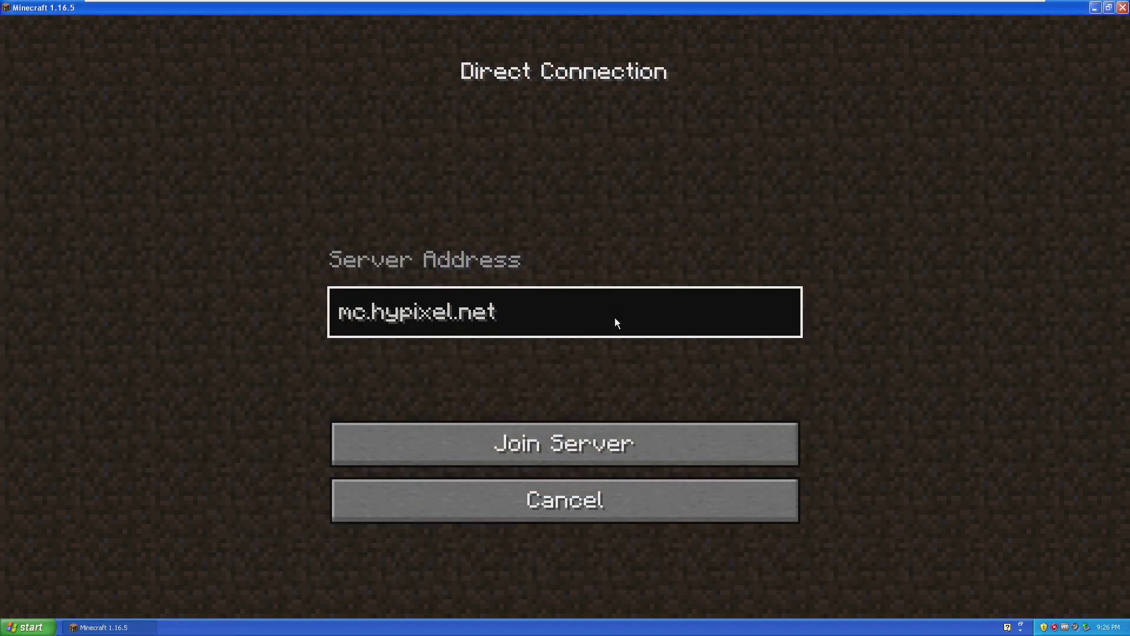
click(562, 434)
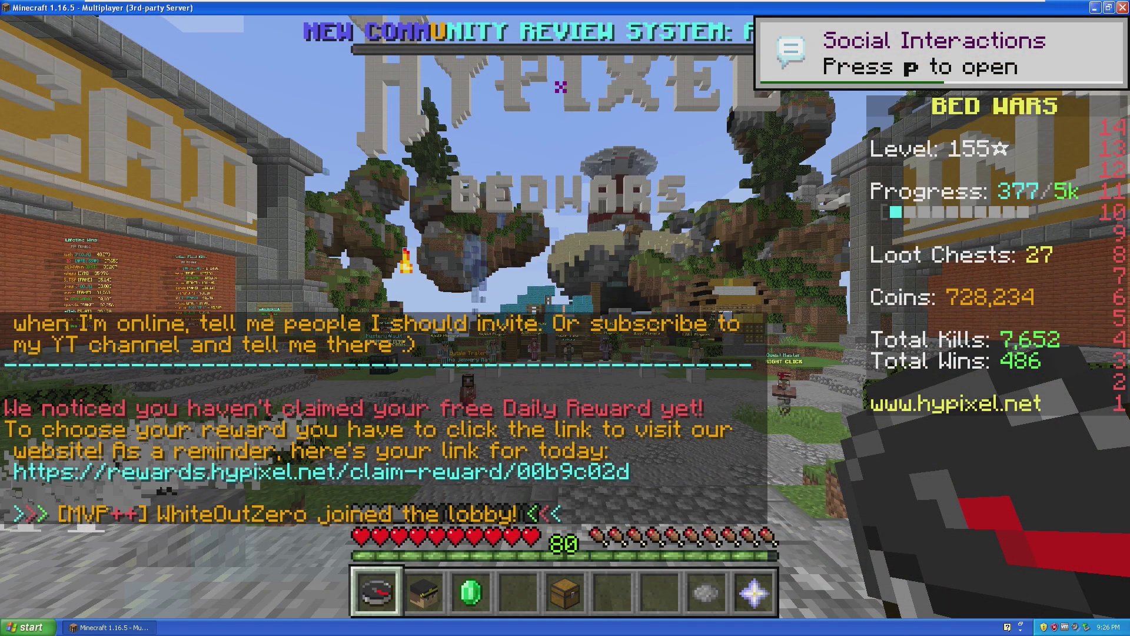
Hold the player visibility dye, enable the debug overlay, and make other players visible again.
key(8)
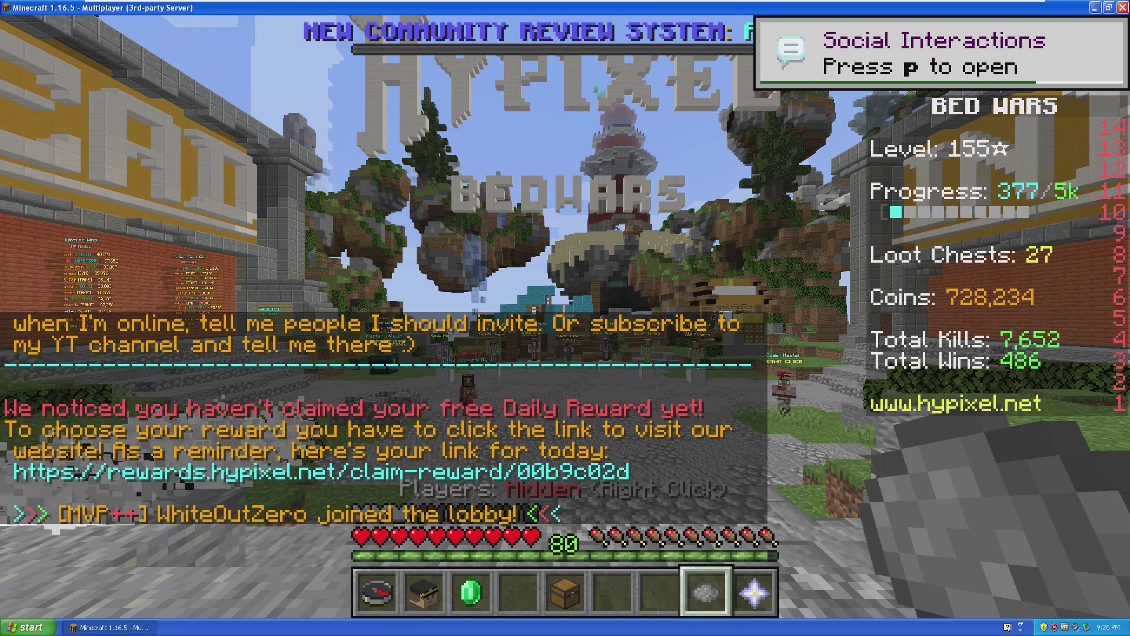
key(w)
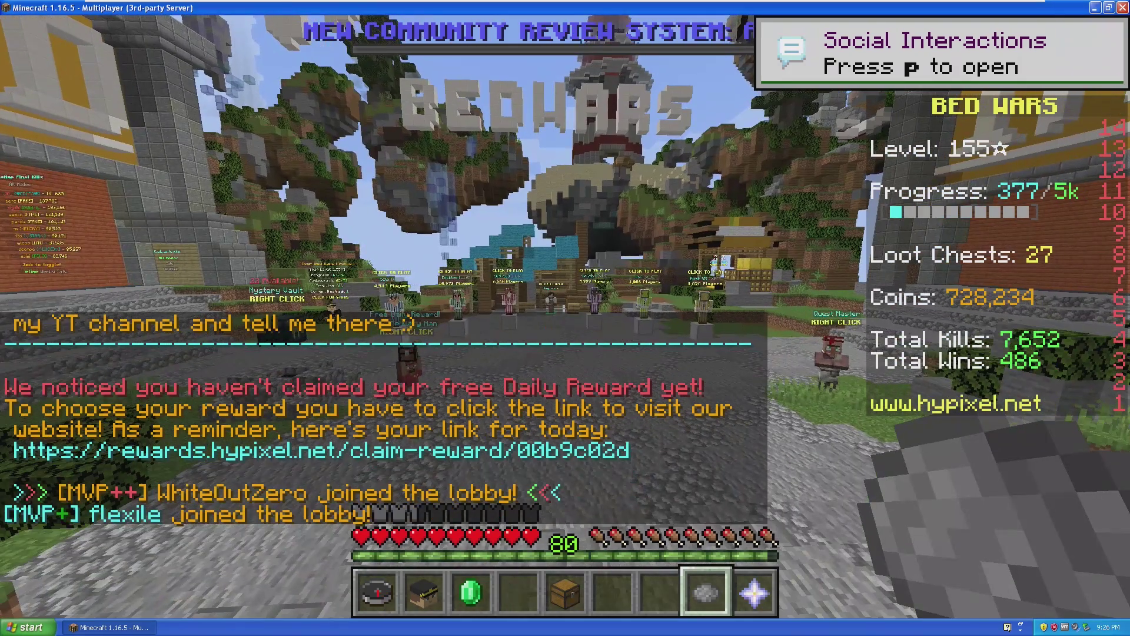
key(F3)
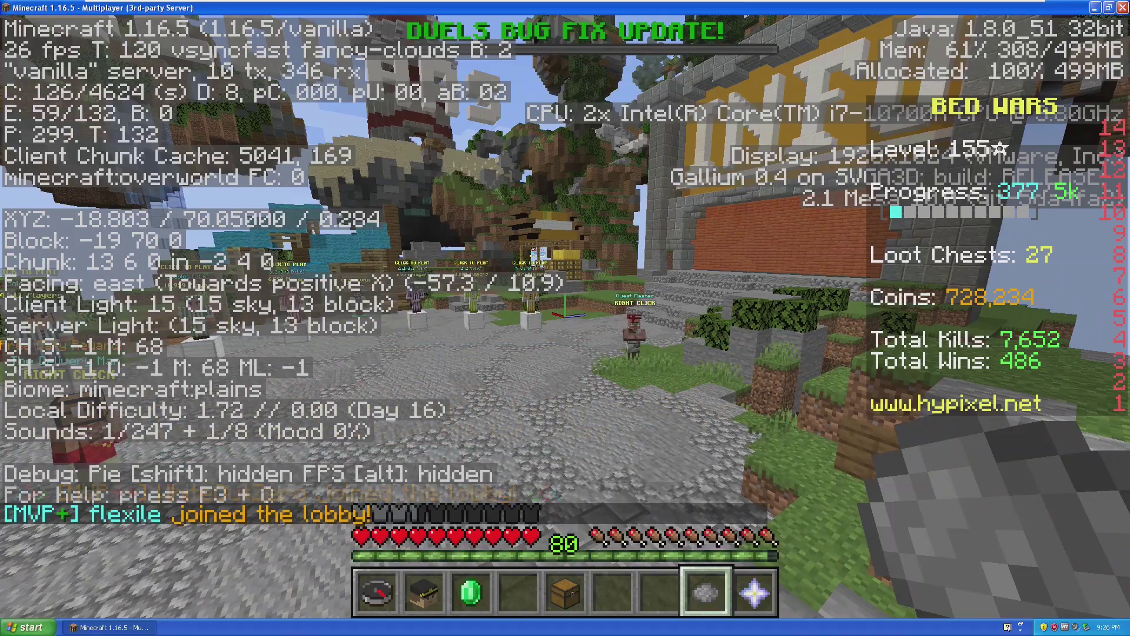
key(w)
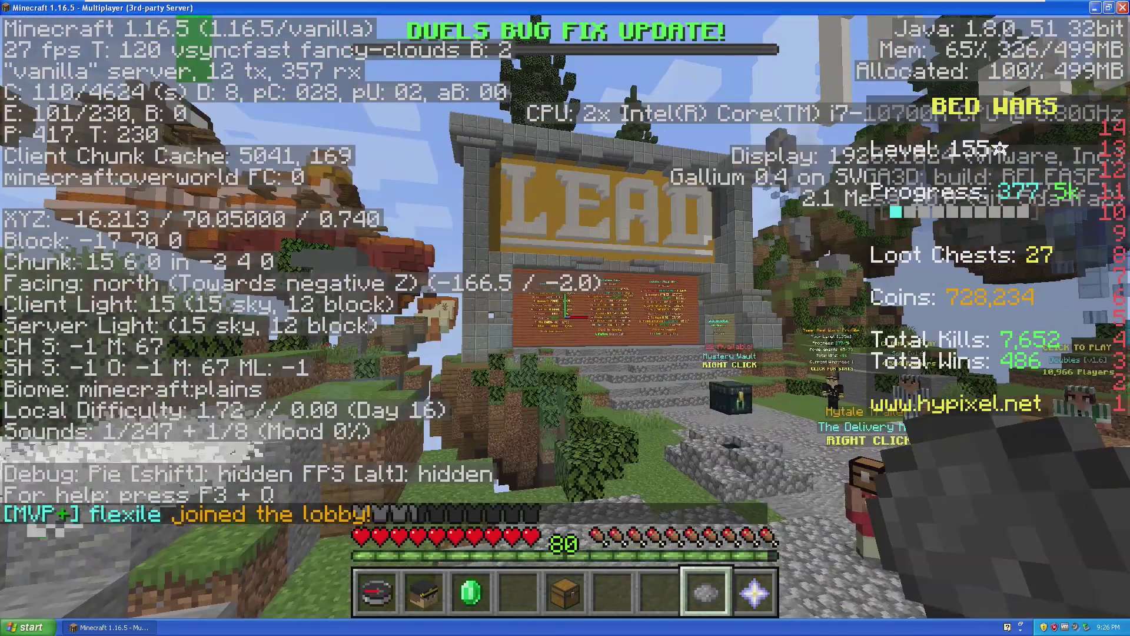
key(w)
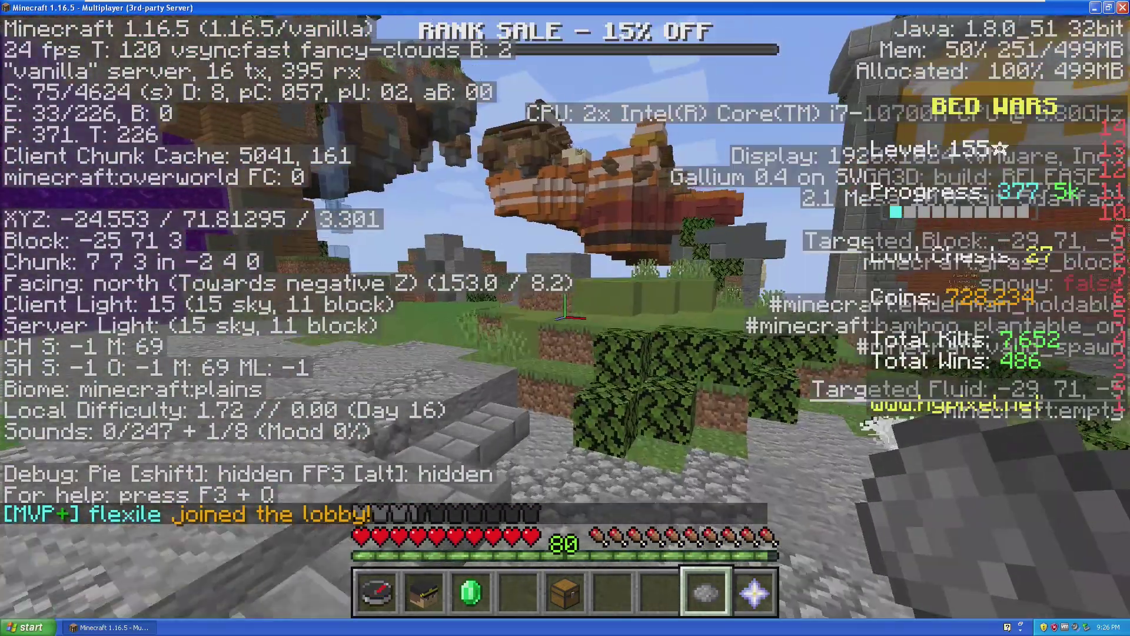
key(w)
right_click(565, 318)
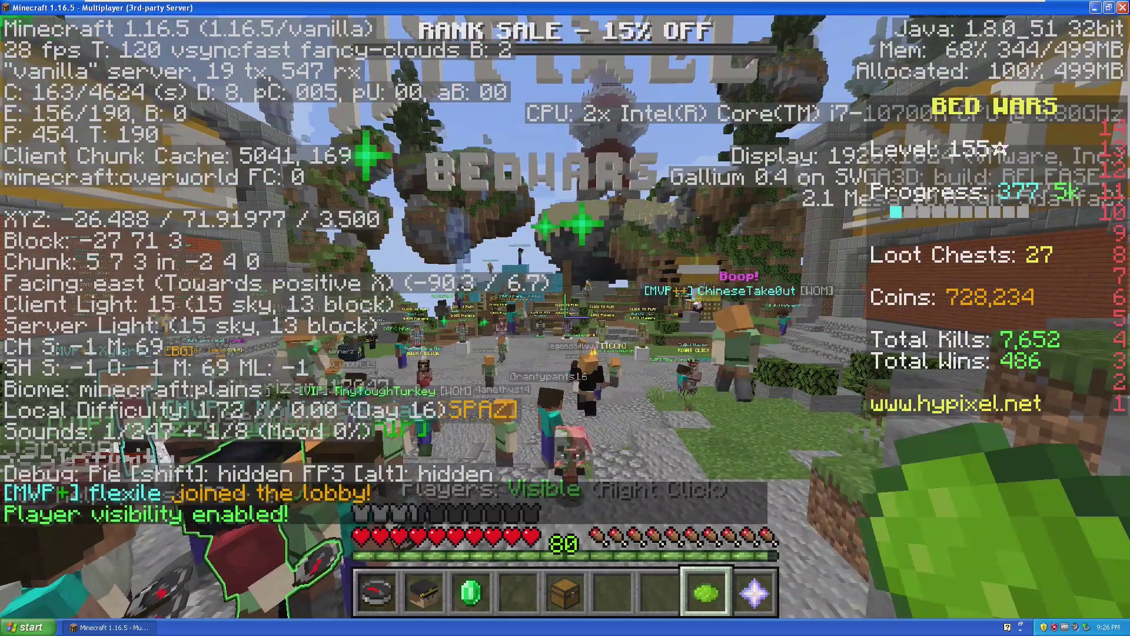
Walk east through the crowd, then north to climb the parkour course.
key(a)
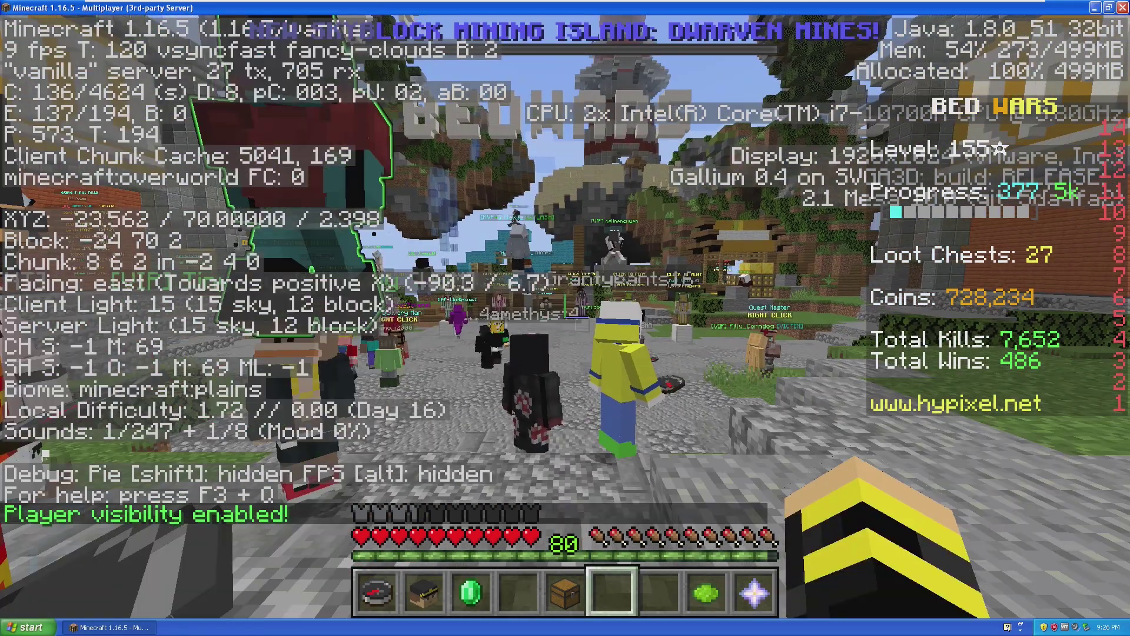
key(w)
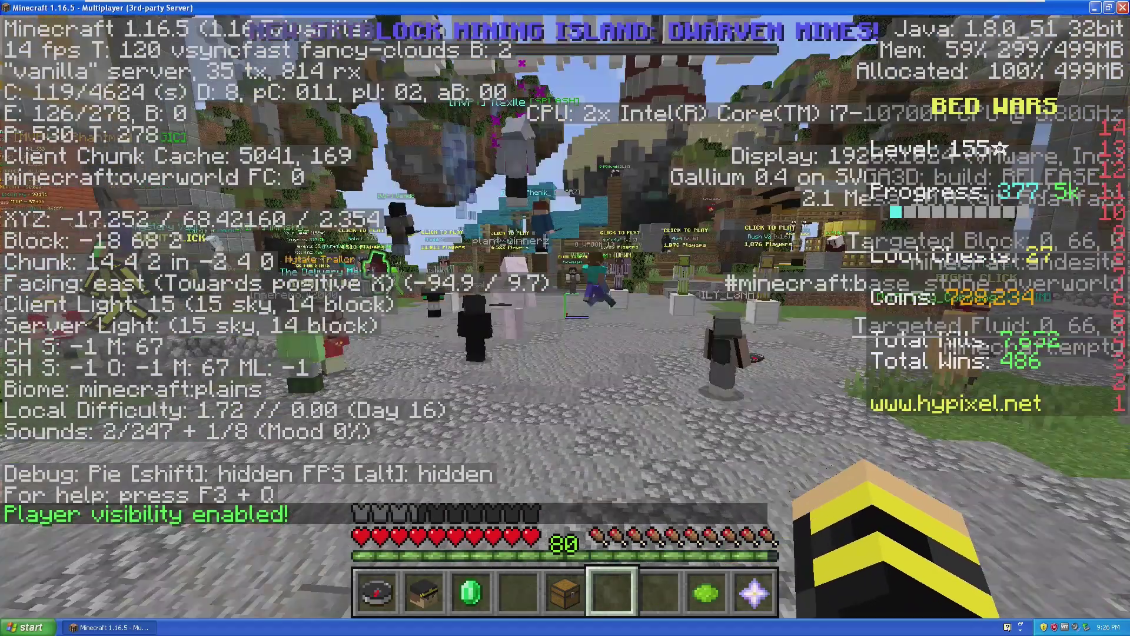
key(w)
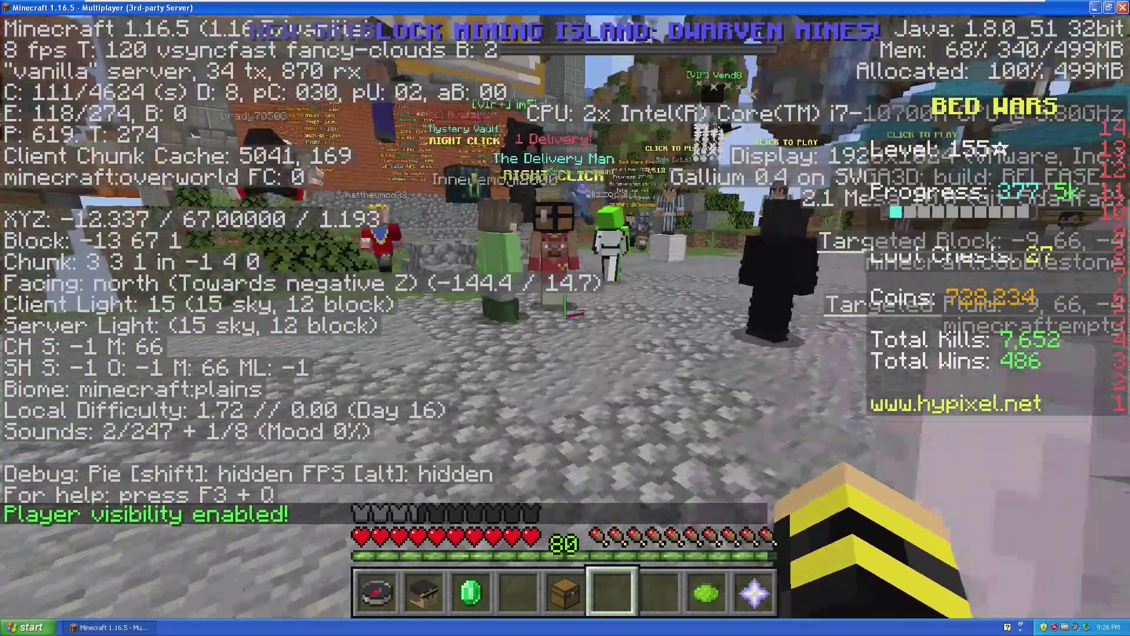
key(w)
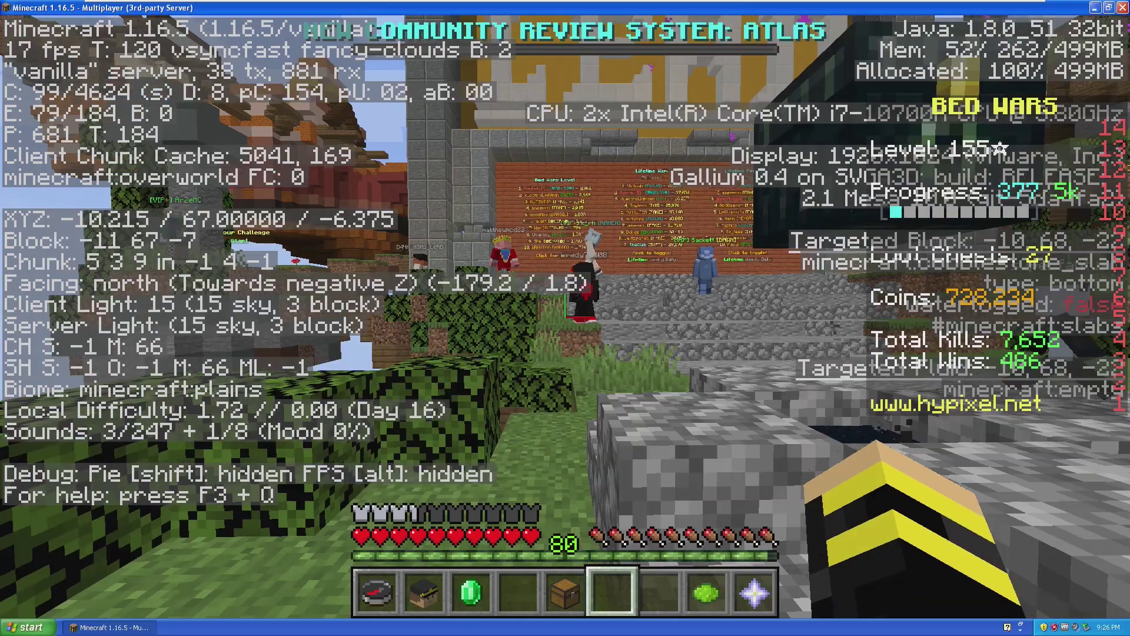
key(w)
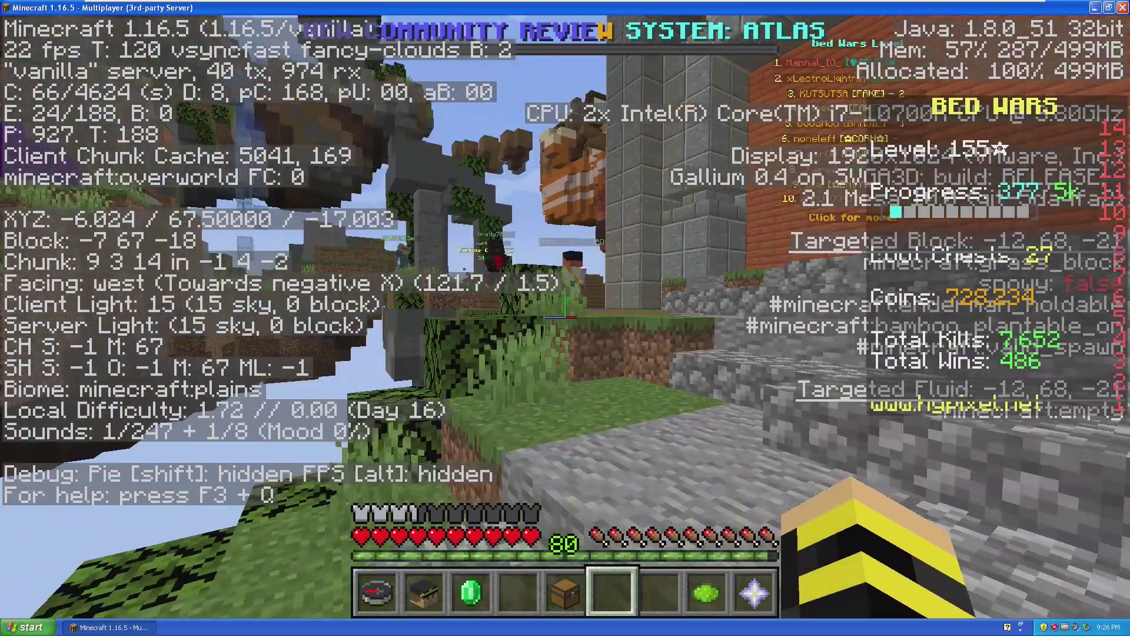
key(w)
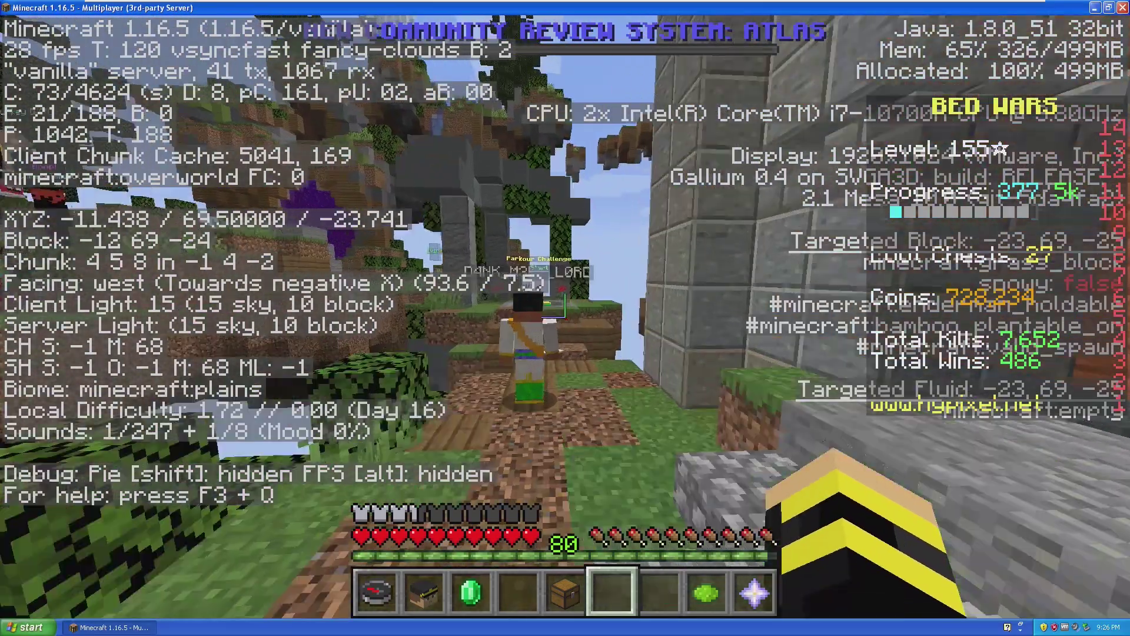
key(w)
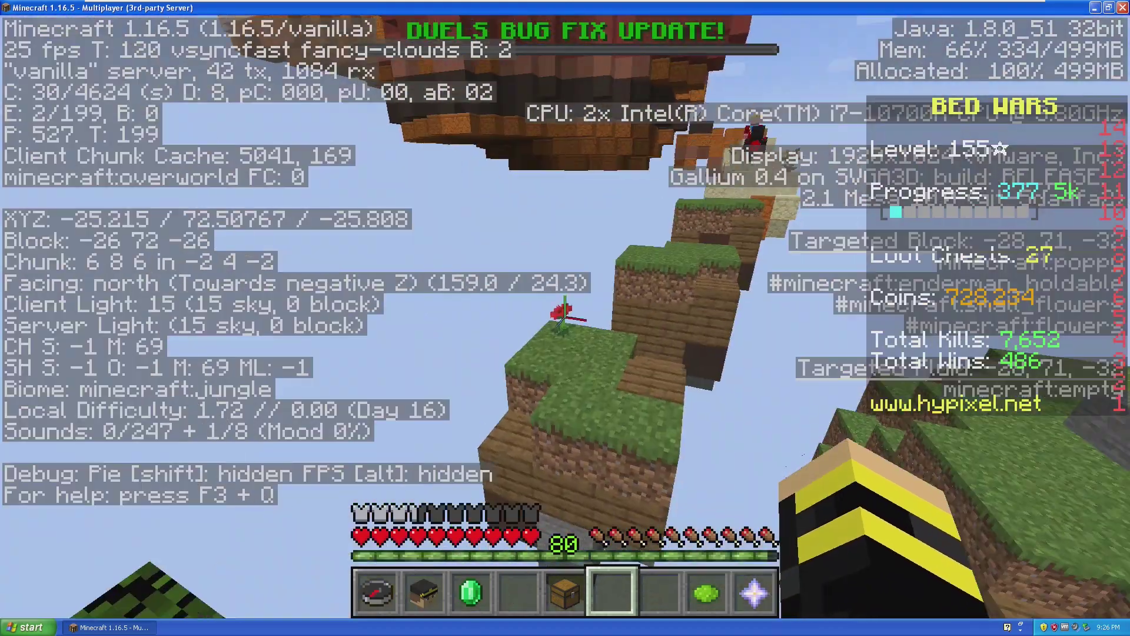
key(w)
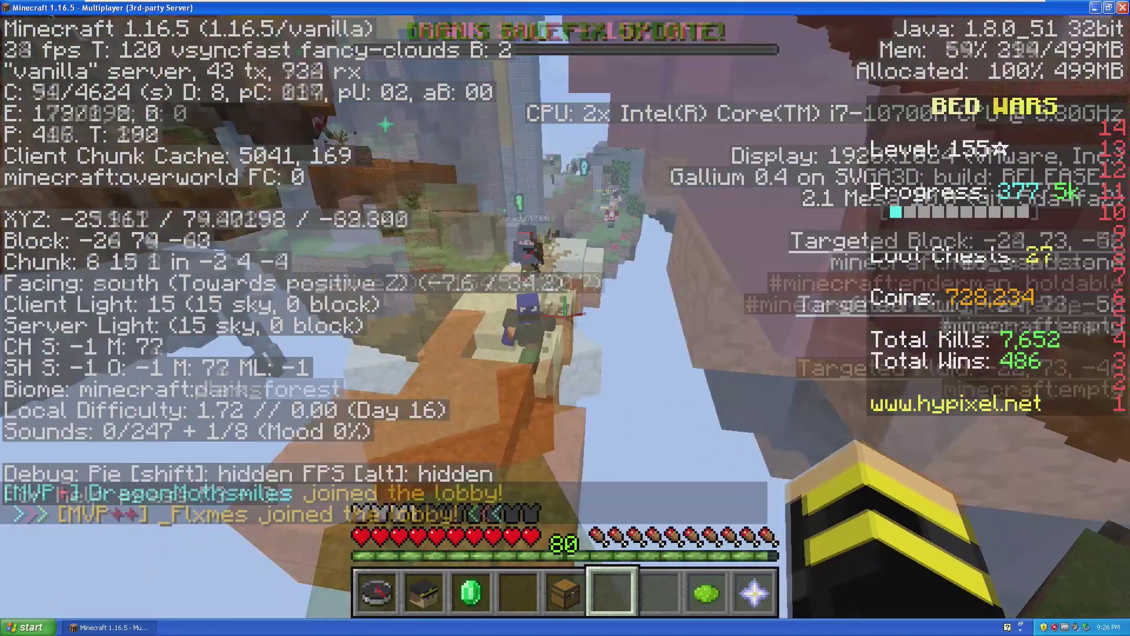
Disconnect from the server, return to the title screen and quit Minecraft.
key(w)
key(Escape)
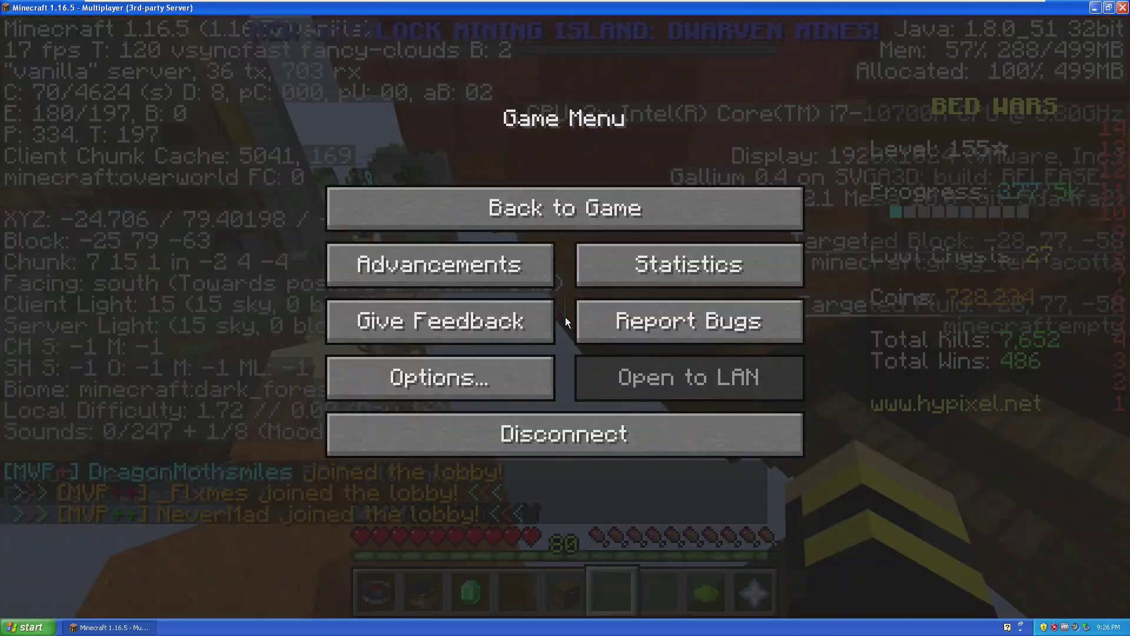
click(562, 446)
click(807, 567)
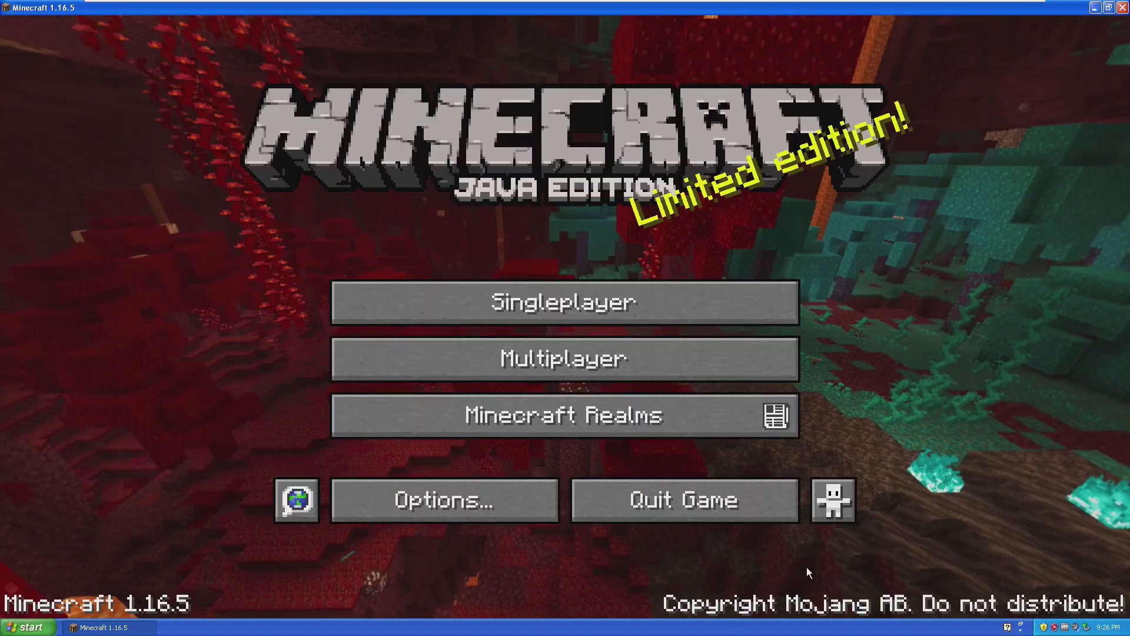
click(758, 498)
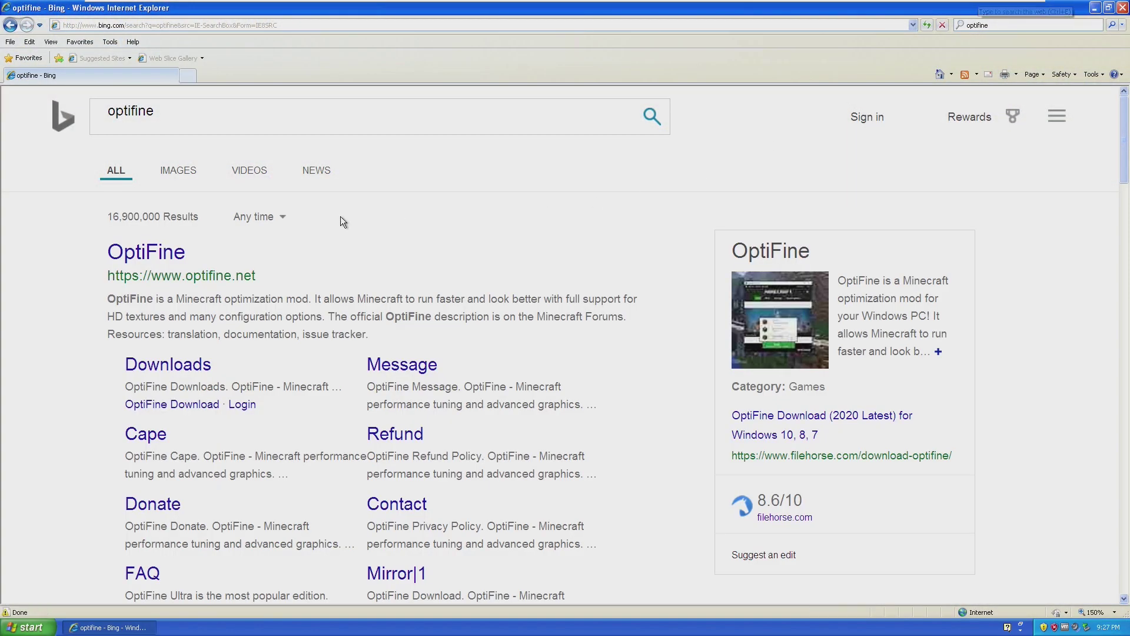
Open the OptiFine site, then search Bing for java, open Java | Oracle, and leave full screen.
click(152, 254)
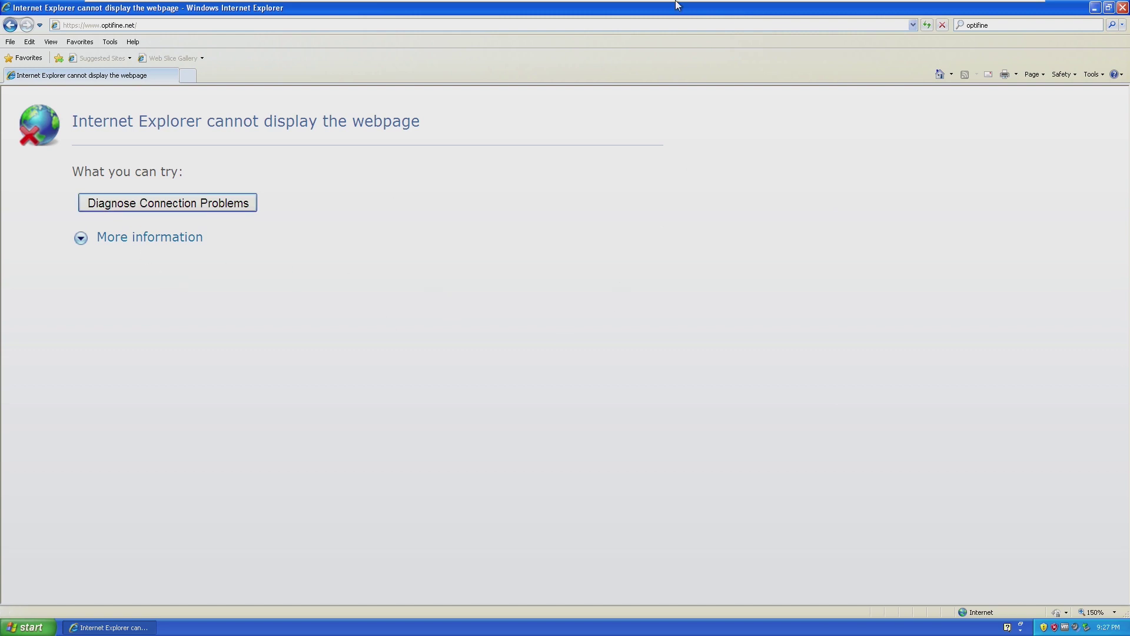
mouse_move(677, 5)
click(1033, 24)
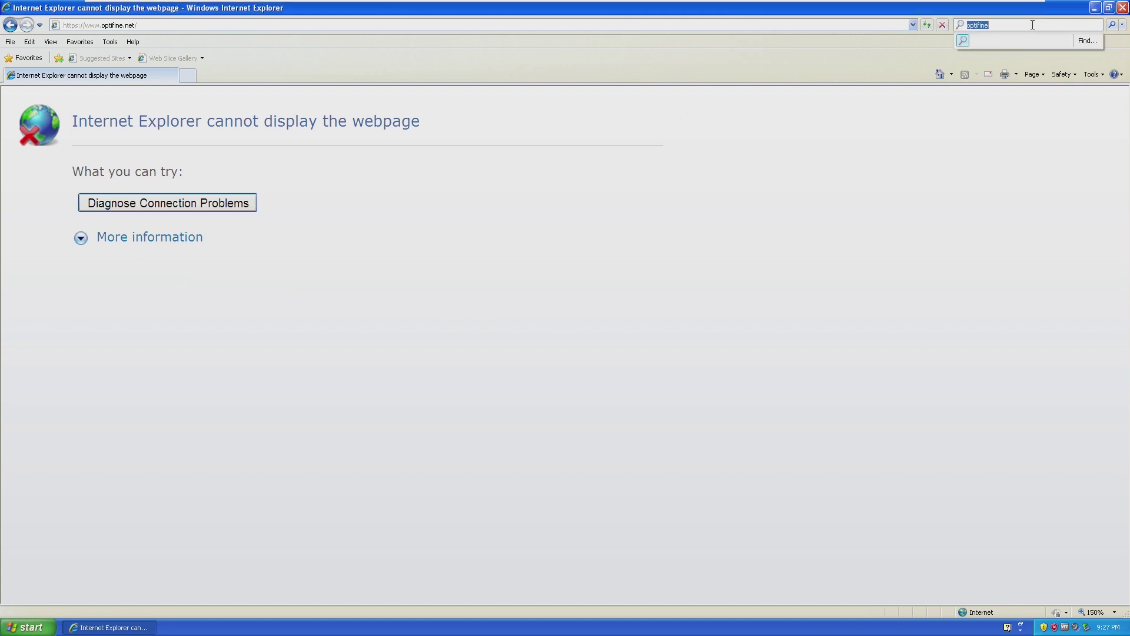
text(java)
key(Return)
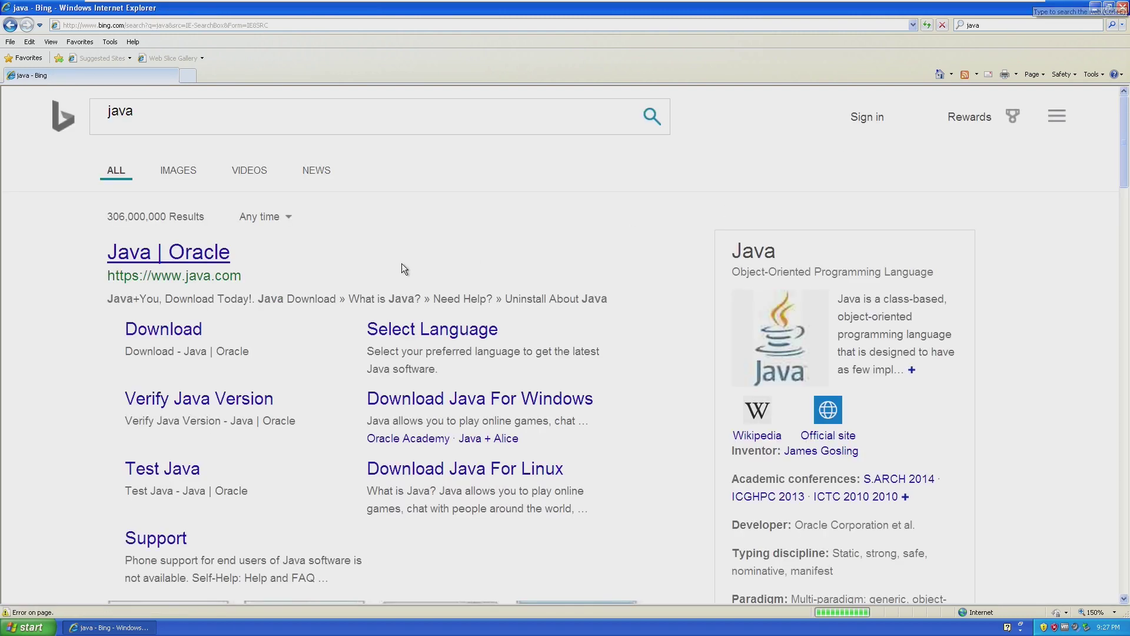
click(199, 254)
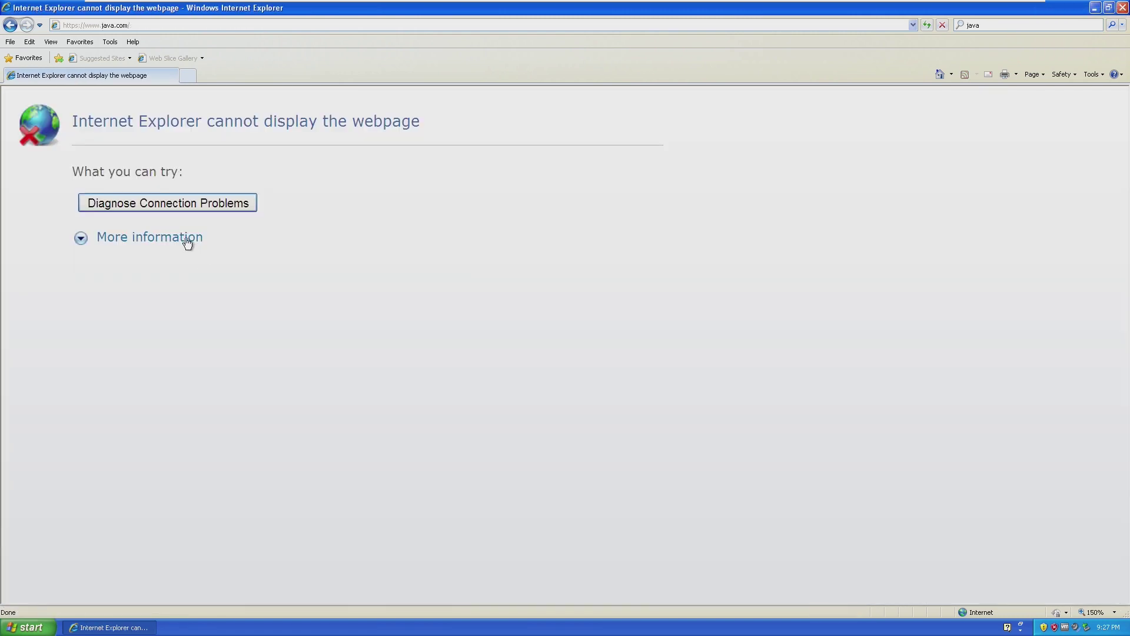
mouse_move(697, 5)
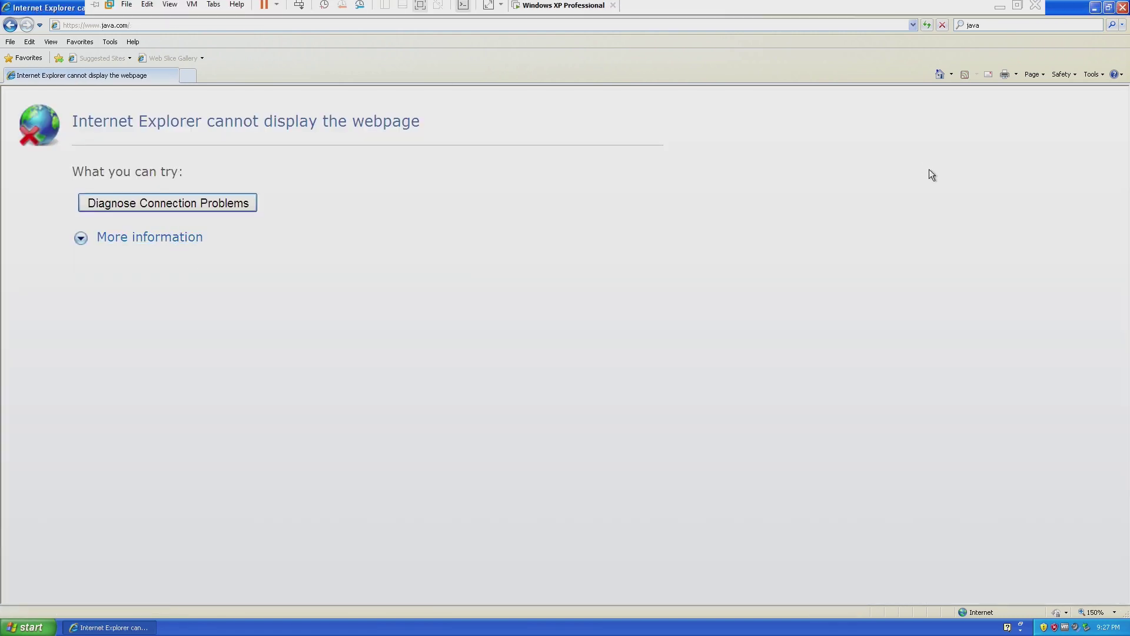
click(1005, 13)
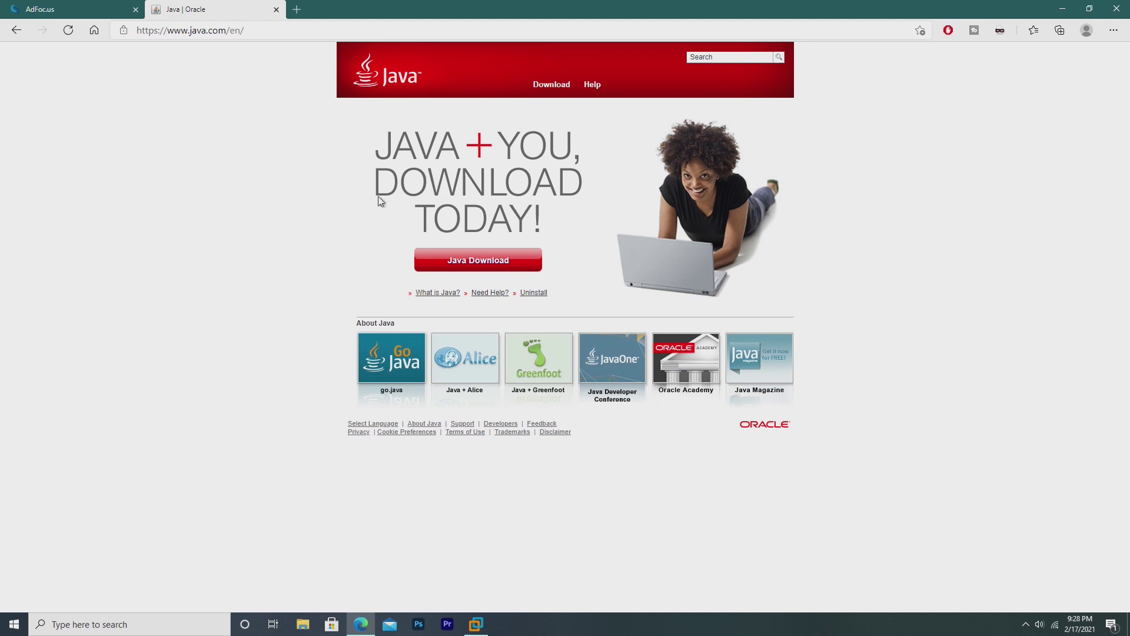
Go to the Java download page and highlight its Windows XP support and hardware requirements notes.
click(515, 266)
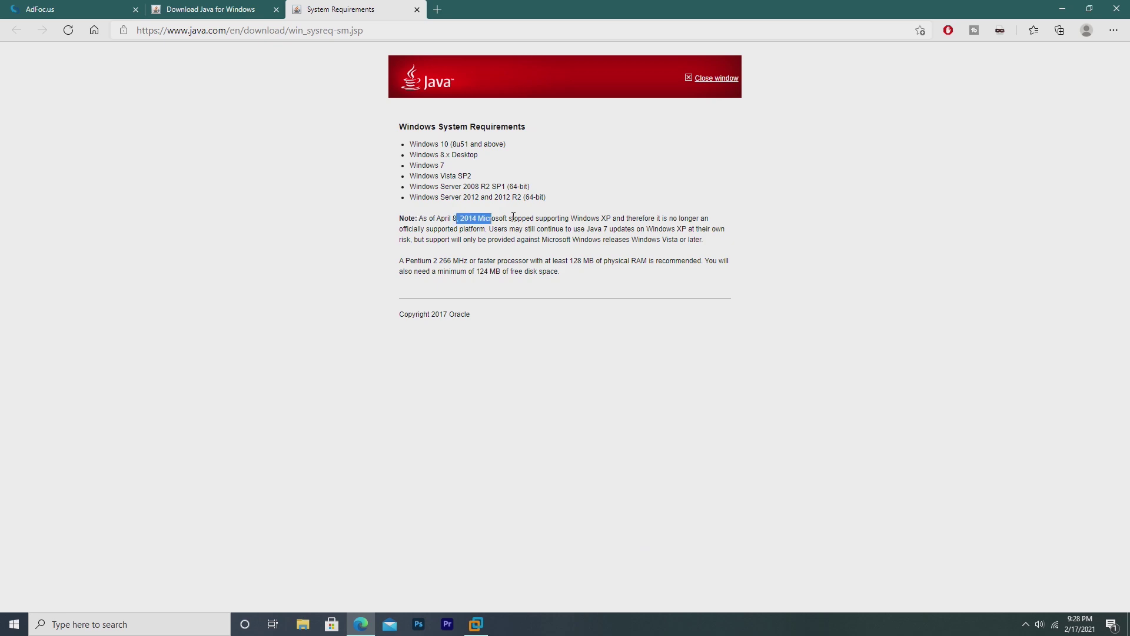
drag(518, 218, 583, 262)
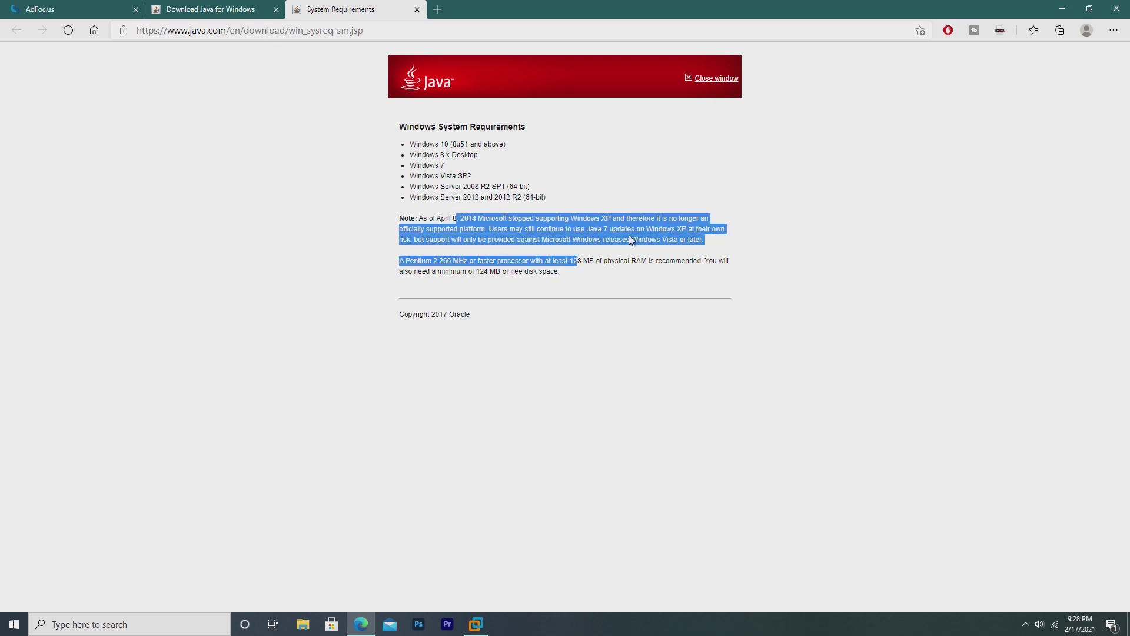
click(583, 261)
click(418, 8)
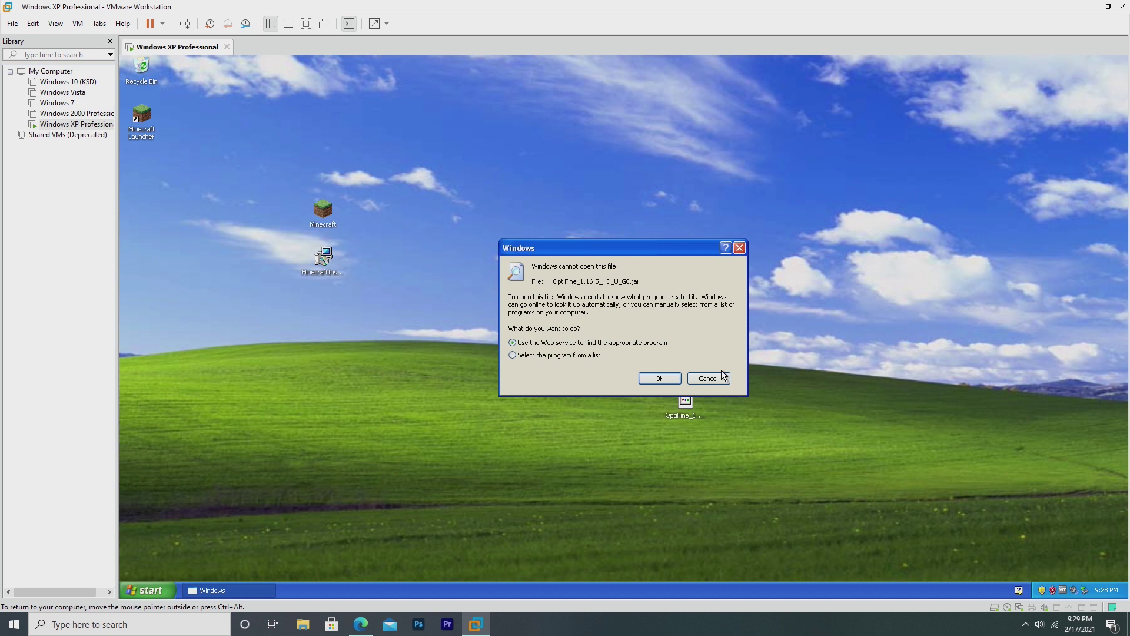
Try opening the OptiFine jar on the XP desktop and dismiss the cannot-open-file warnings.
click(715, 379)
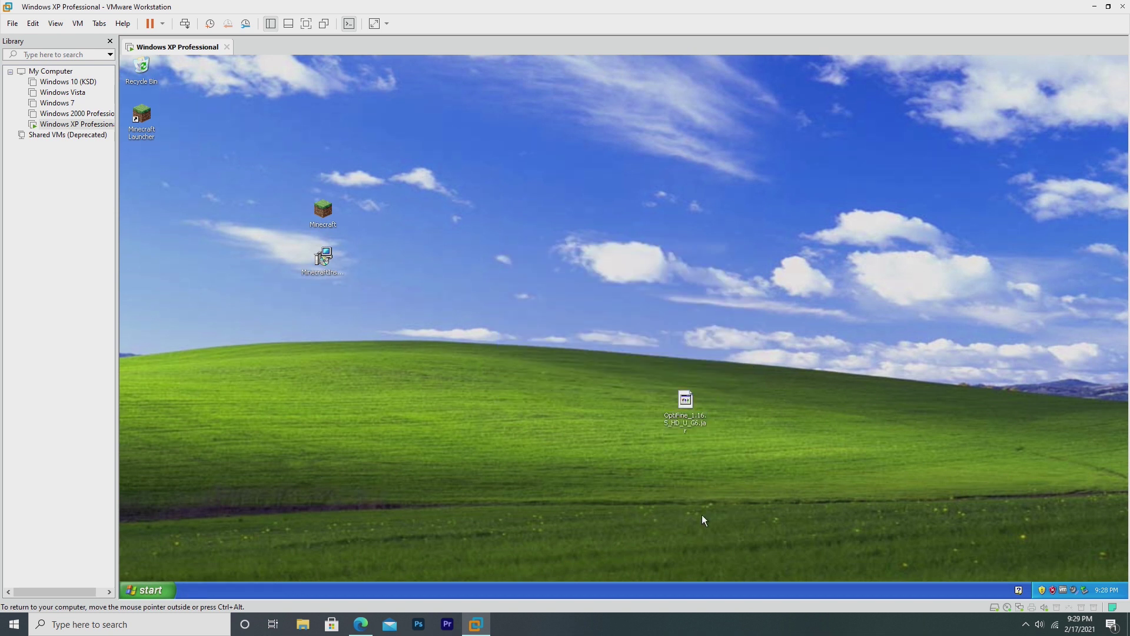
double_click(694, 409)
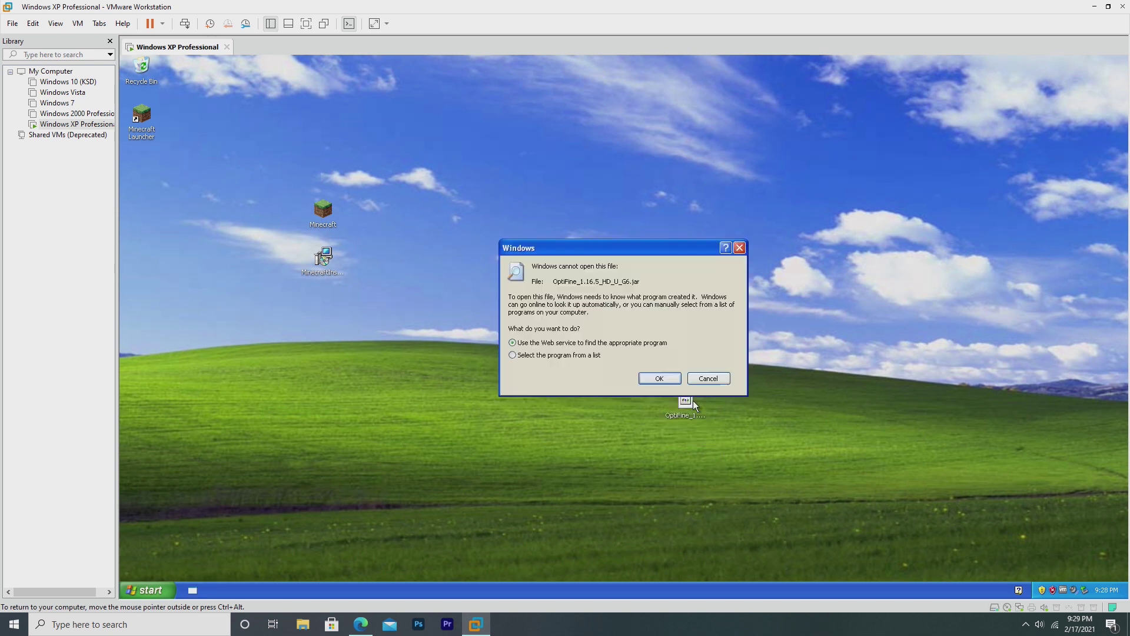
click(717, 374)
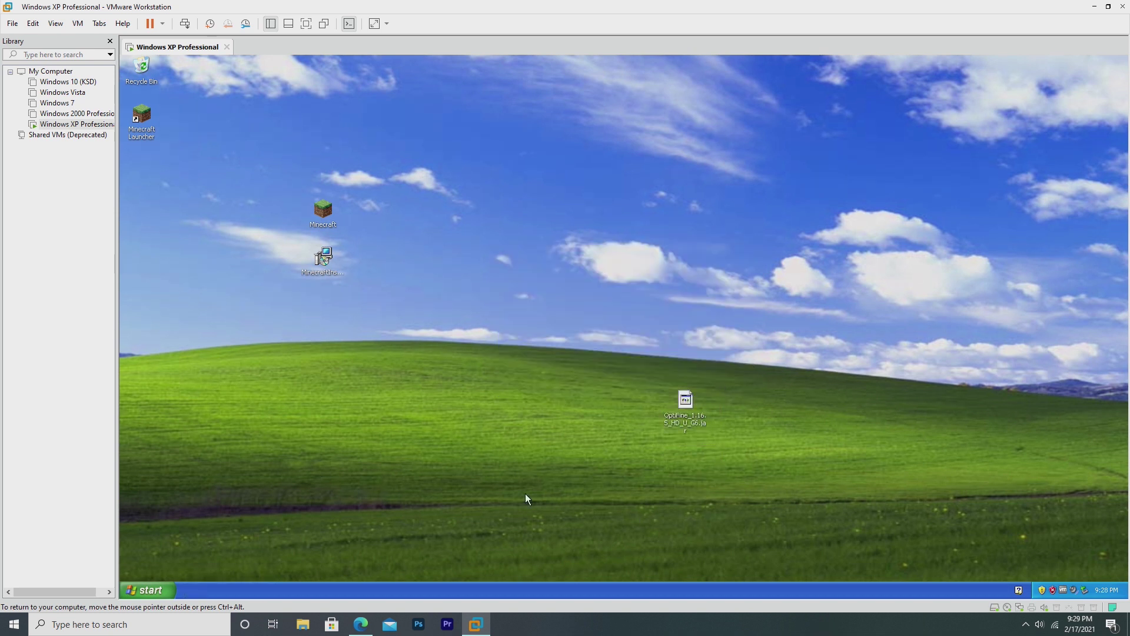
click(361, 624)
Maximize Edge, search java, and open the Java 7 Update 65 download page on OldApps.
click(266, 45)
double_click(318, 22)
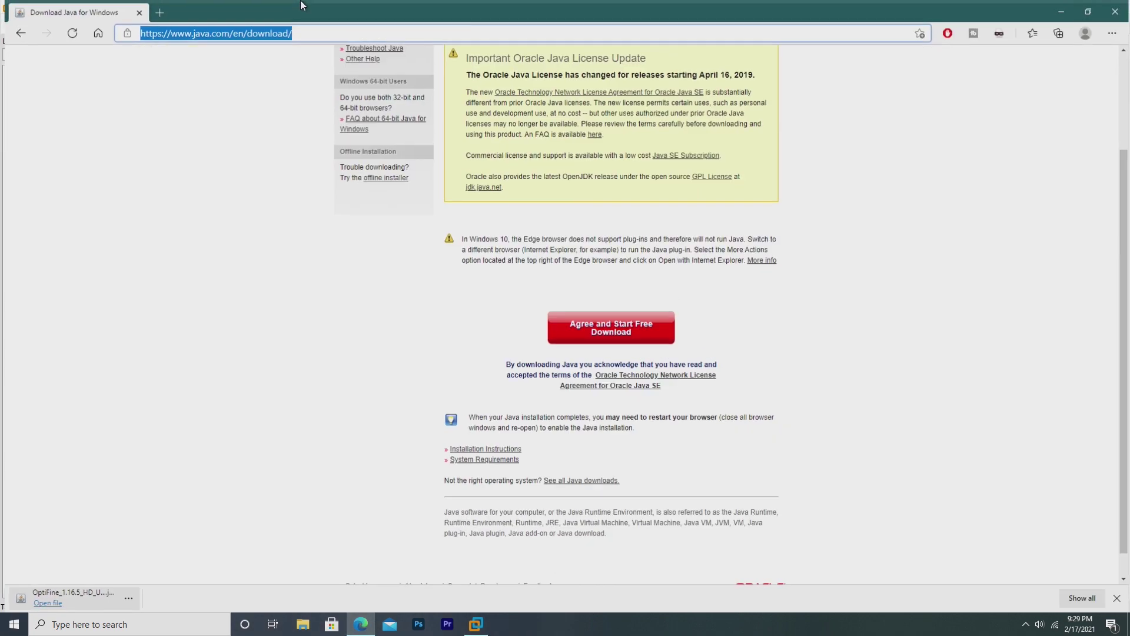
text(java)
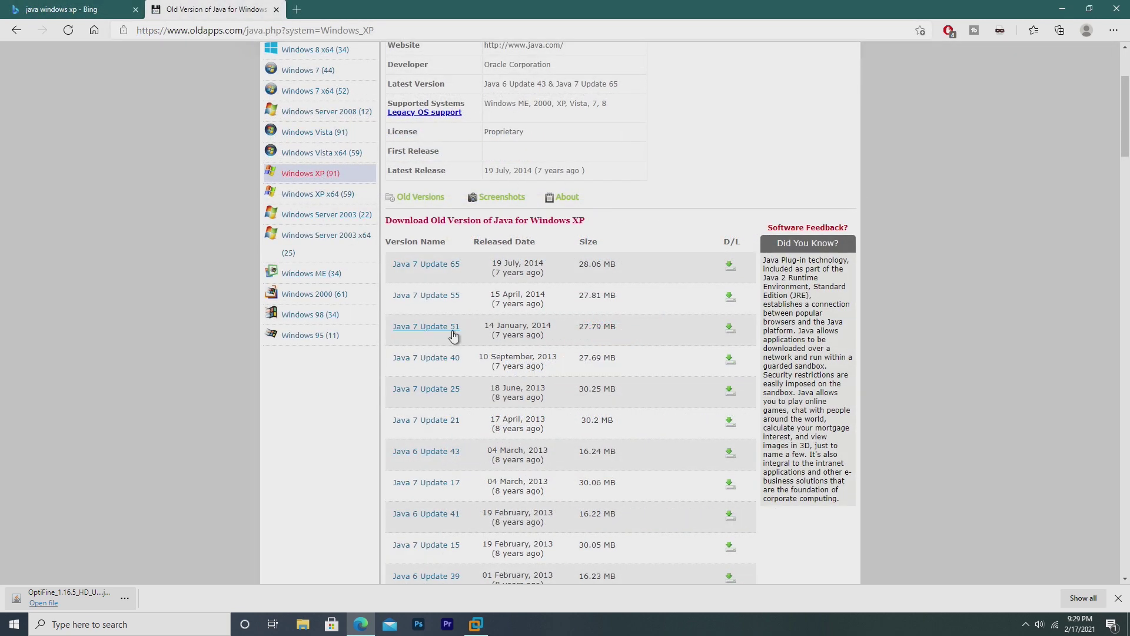
click(739, 268)
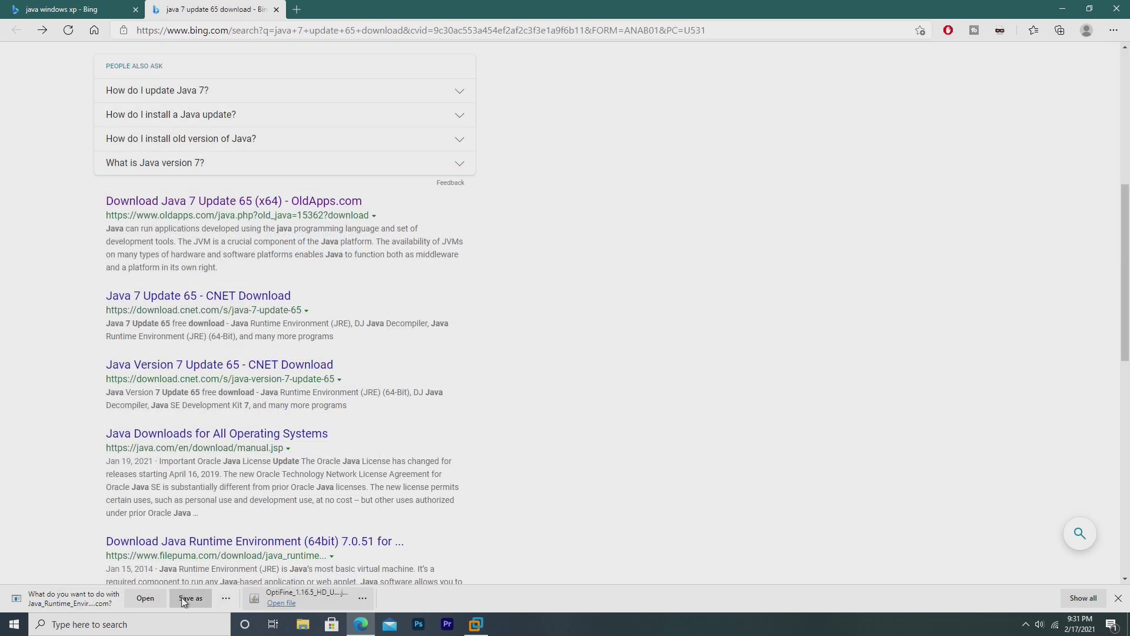
Save the 32-bit Java 7 Update 65 installer to the Desktop and copy it onto the XP desktop.
click(191, 598)
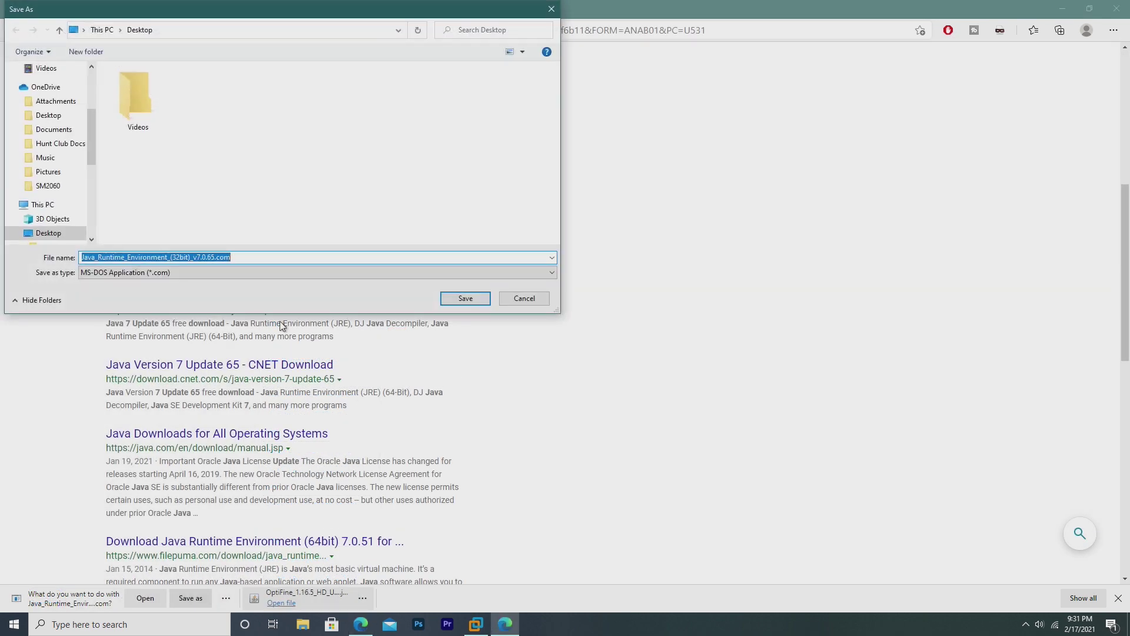
click(465, 298)
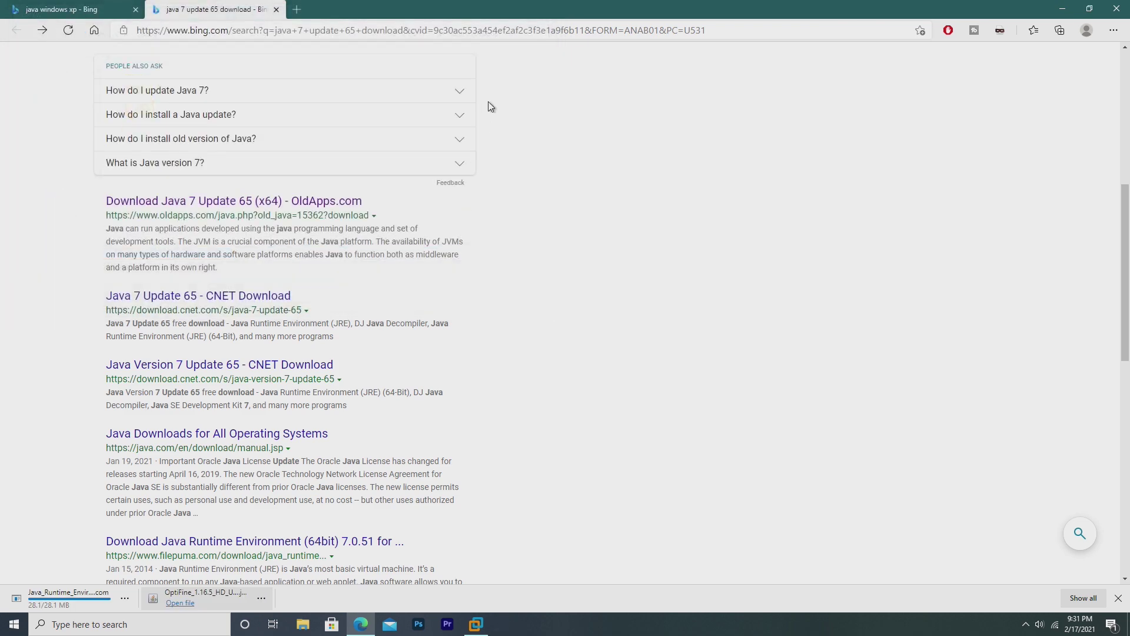
drag(588, 9, 300, 15)
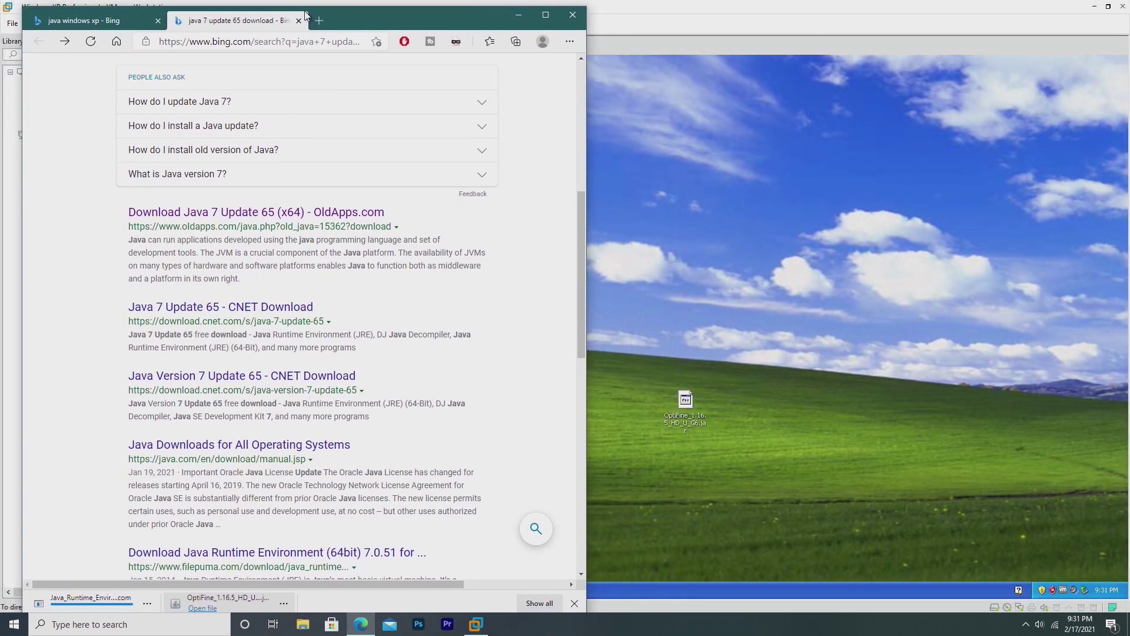
drag(635, 489, 637, 491)
Run the Java 7 Update 65 installer inside the full-screen XP VM and install it.
double_click(634, 496)
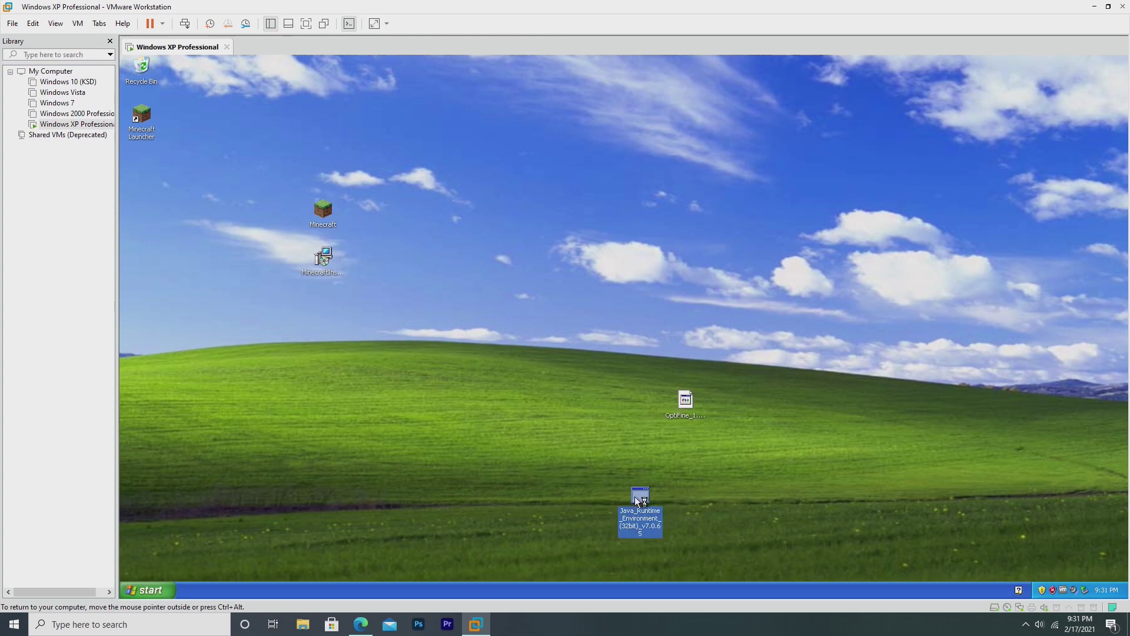
key(ctrl+alt+Return)
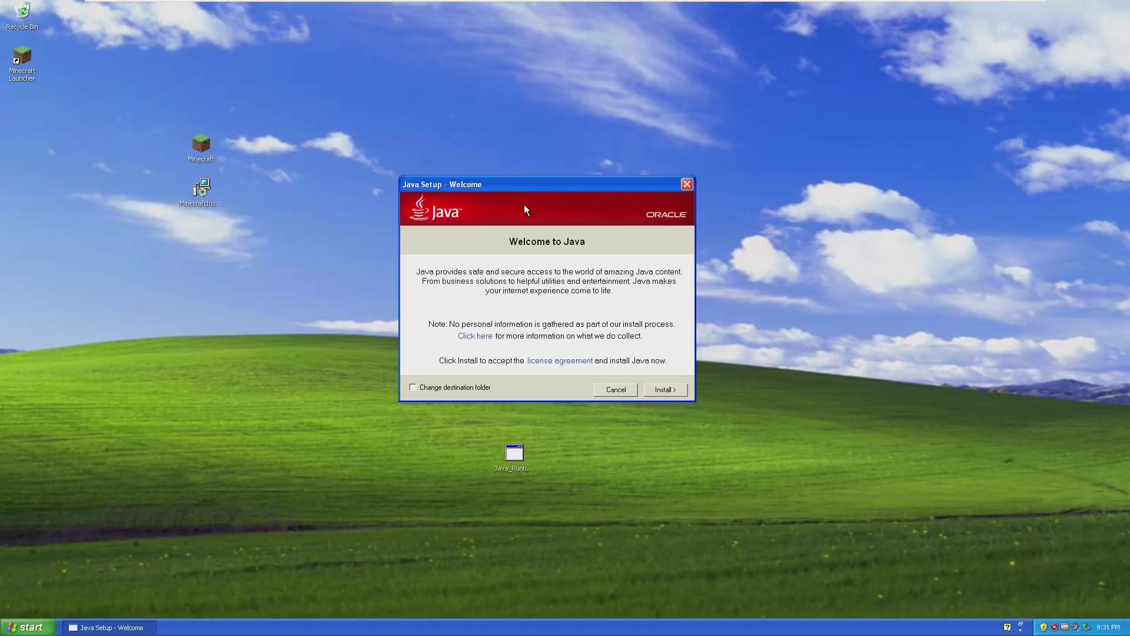
drag(521, 189, 541, 228)
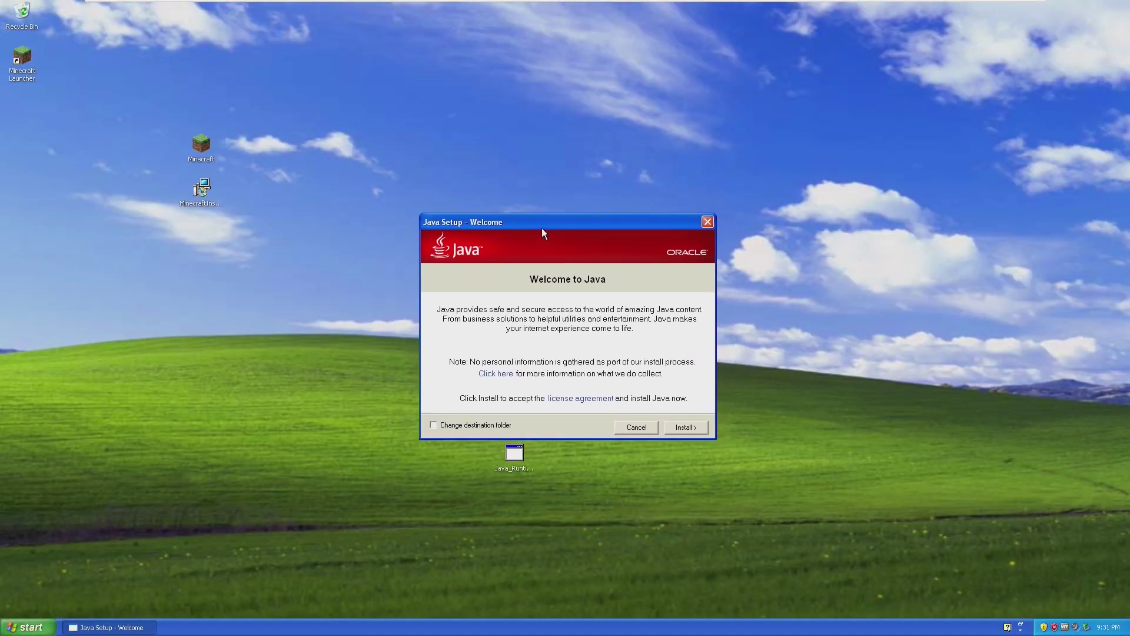
click(686, 426)
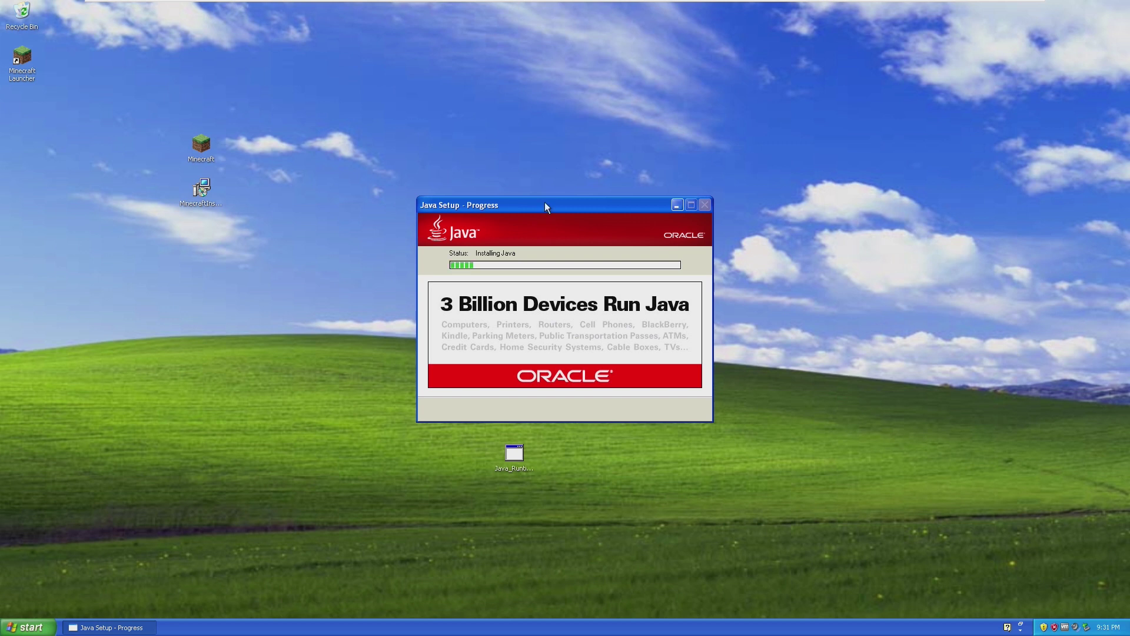
Try running the OptiFine jar four times, dismissing each Java Exception error, then leave full screen.
drag(545, 202, 327, 193)
click(554, 353)
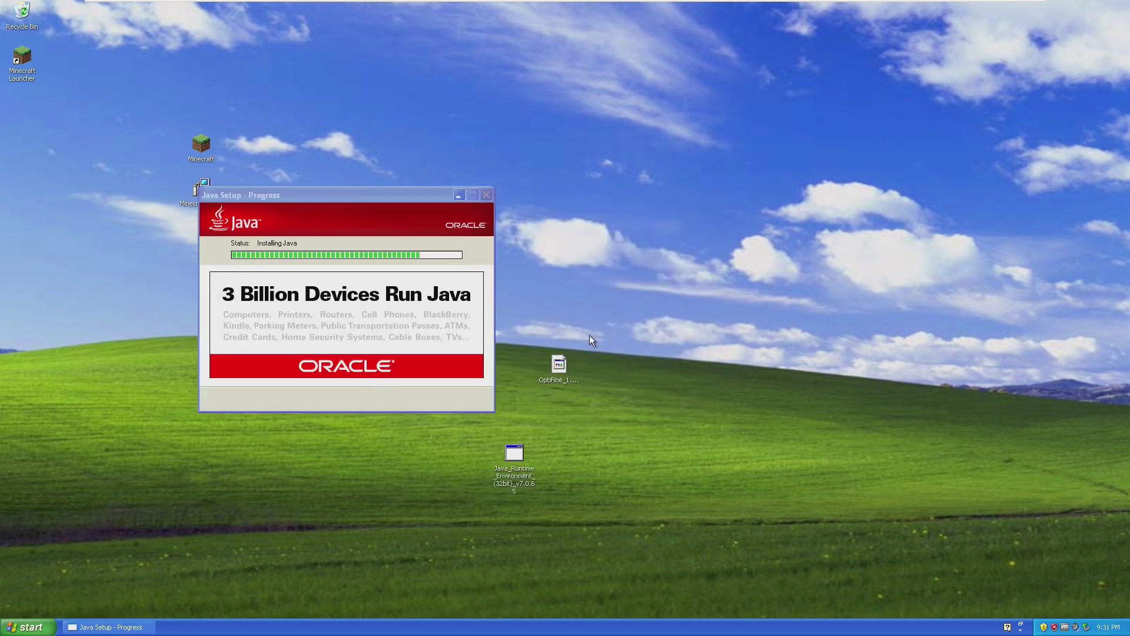
double_click(559, 362)
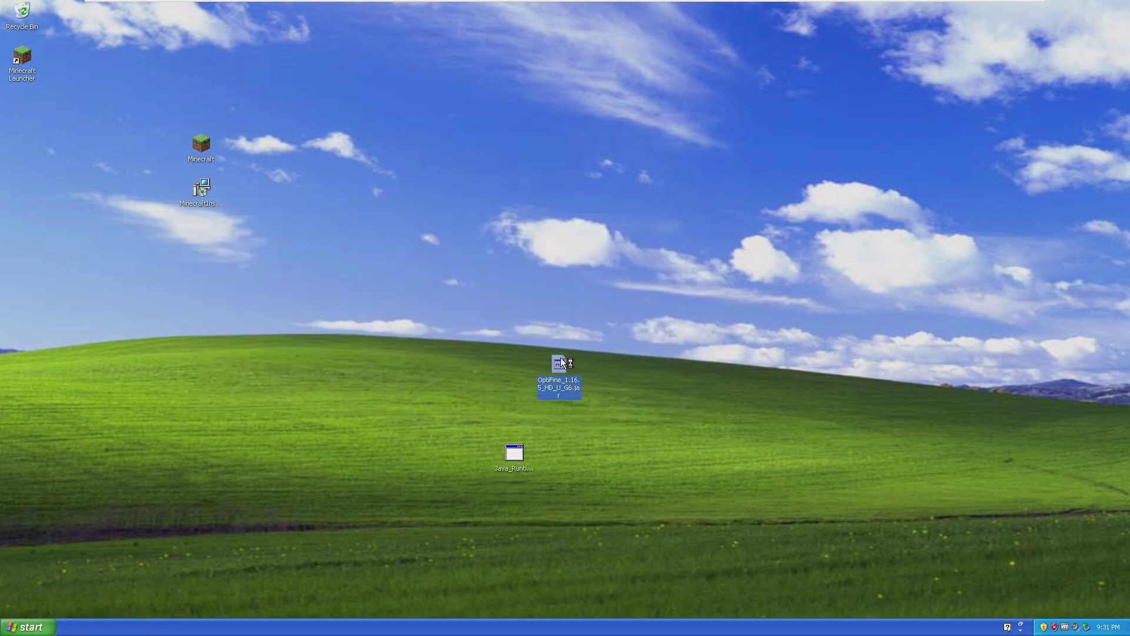
click(580, 347)
double_click(554, 366)
click(566, 348)
double_click(562, 370)
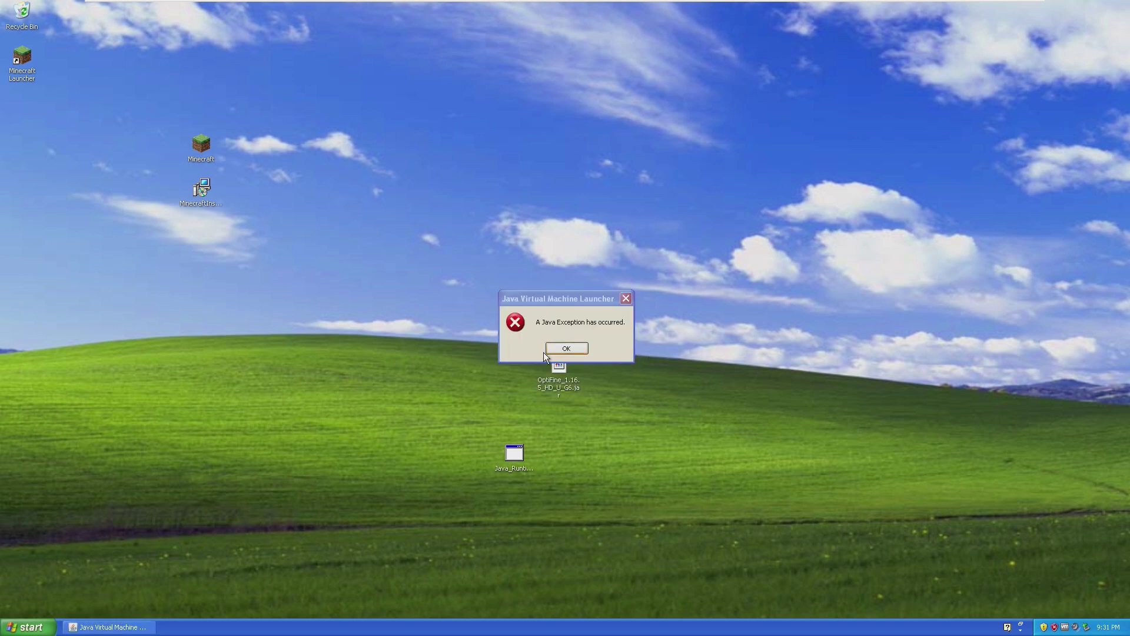
click(562, 349)
double_click(546, 378)
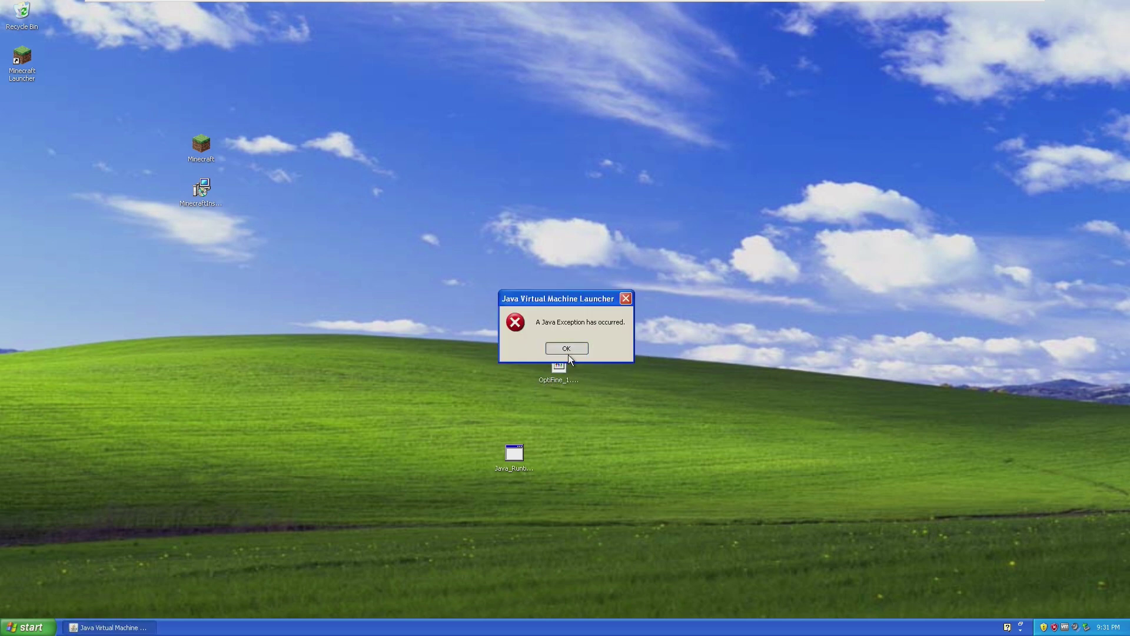
click(568, 352)
mouse_move(935, 3)
click(1023, 7)
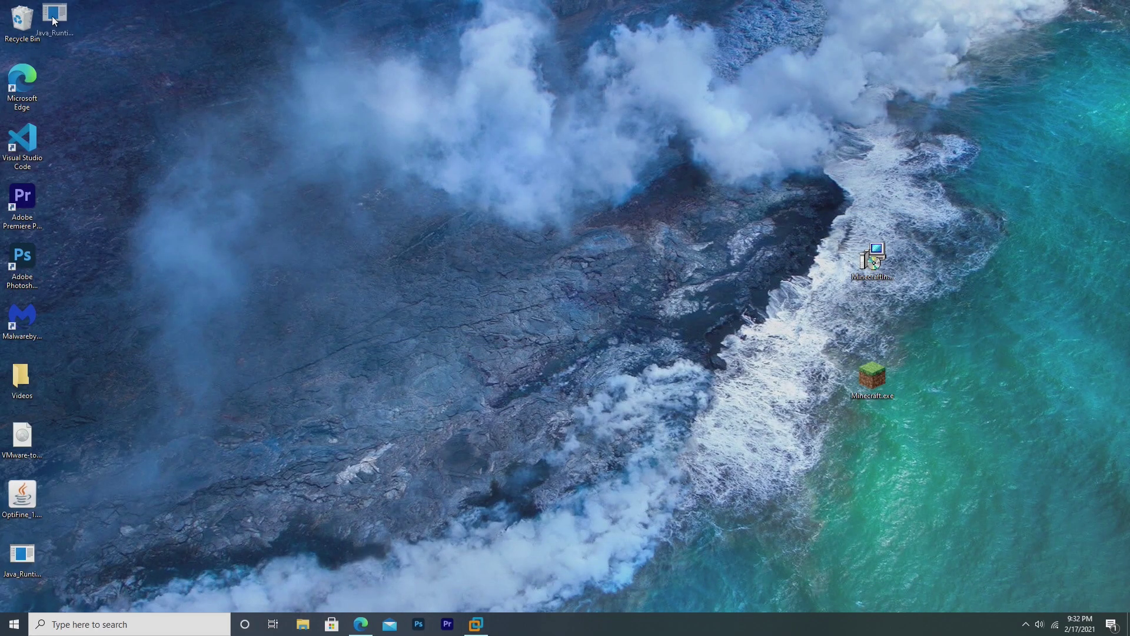
Install OptiFine on the host and open the host's .minecraft\versions folder.
drag(41, 505, 530, 333)
double_click(527, 334)
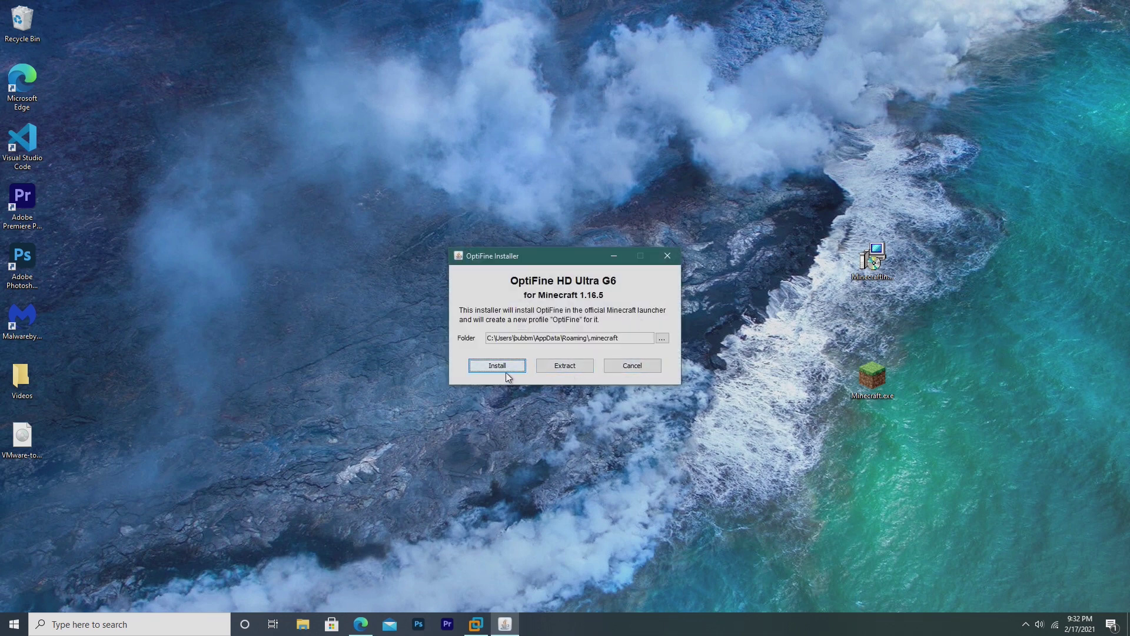
click(505, 368)
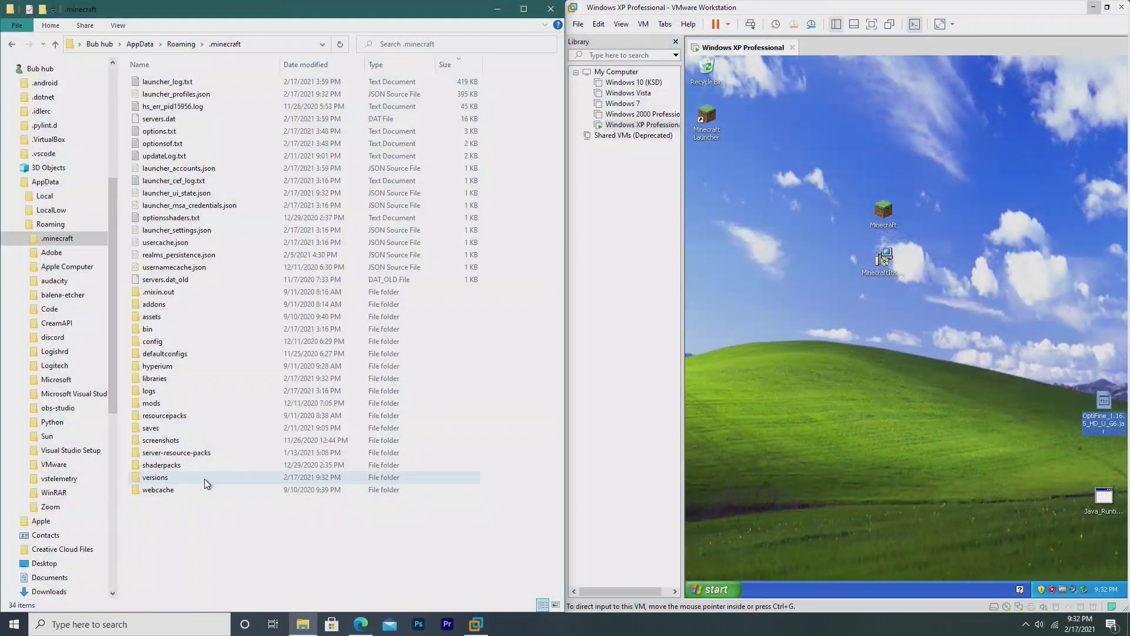
drag(186, 518, 224, 522)
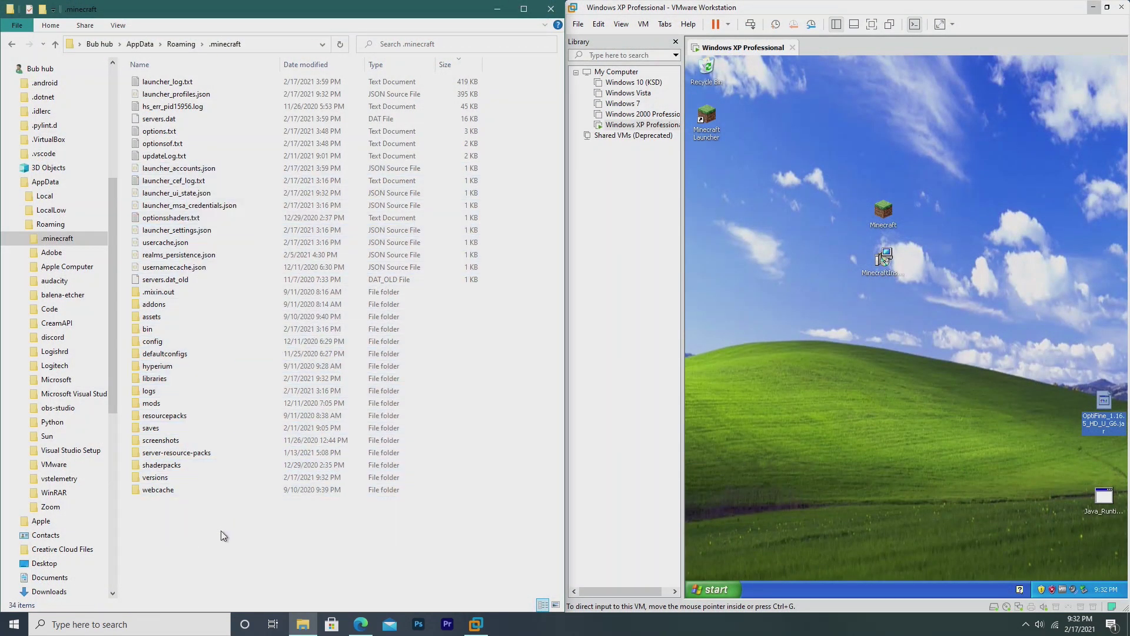
double_click(196, 341)
click(225, 48)
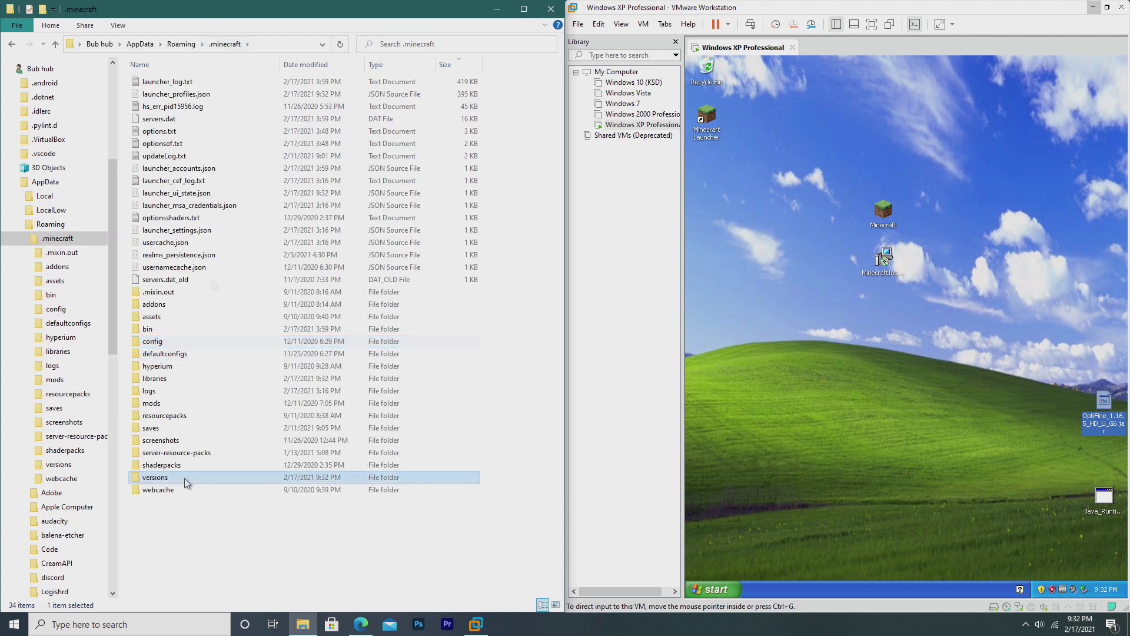
double_click(185, 478)
drag(236, 433, 248, 450)
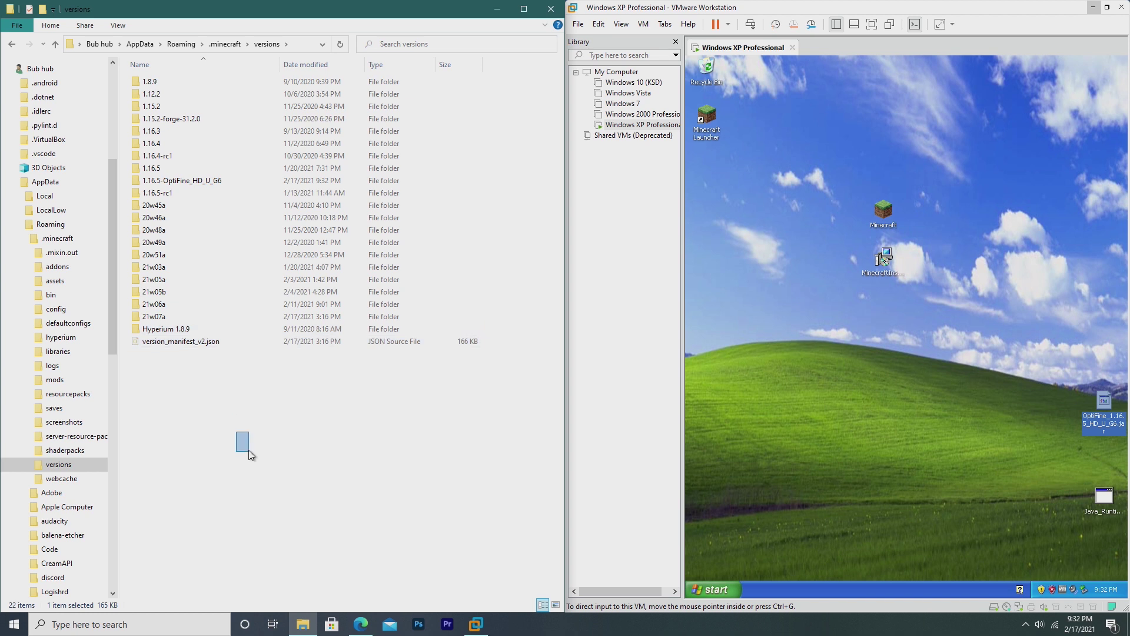
In XP, open %appdata% via Run and browse to .minecraft\versions.
click(786, 375)
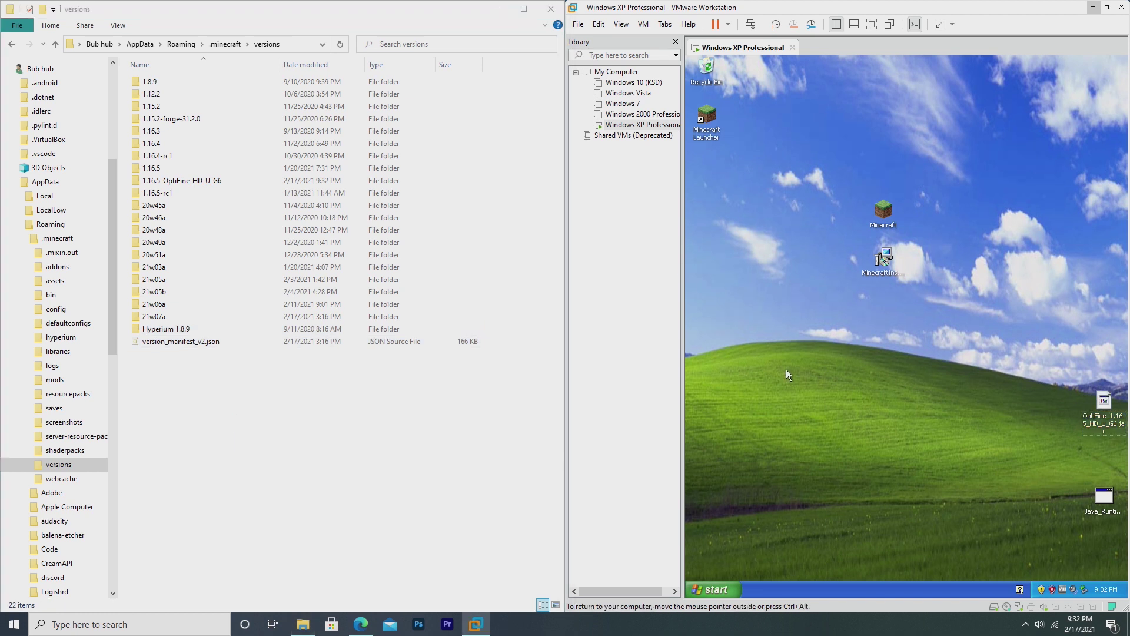
key(super+r)
text(%appdata%)
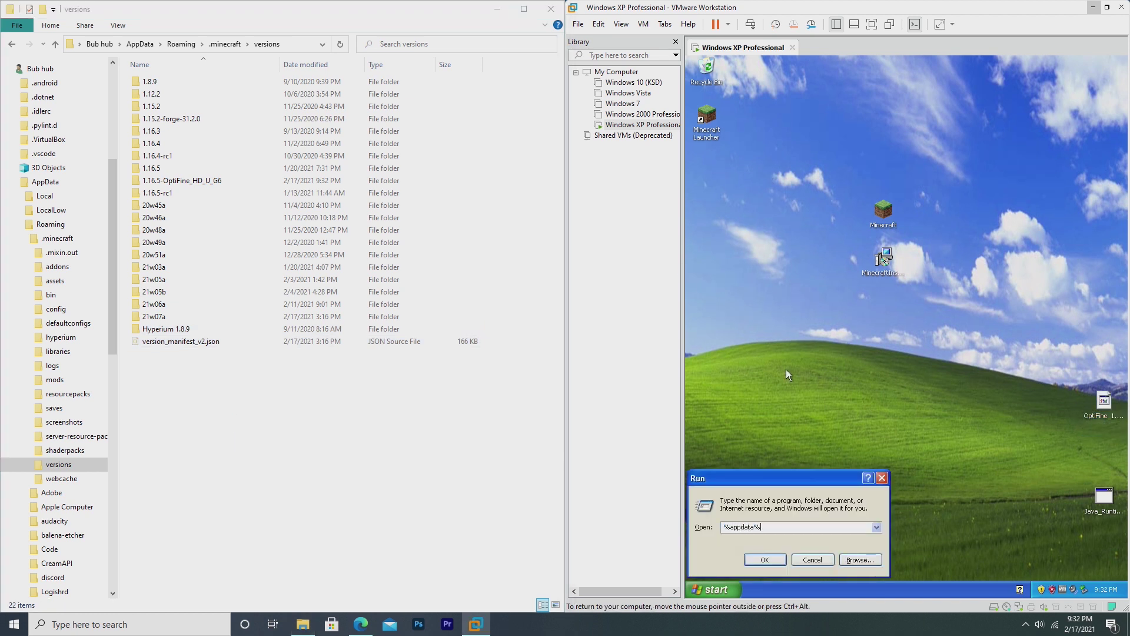
key(Return)
double_click(870, 178)
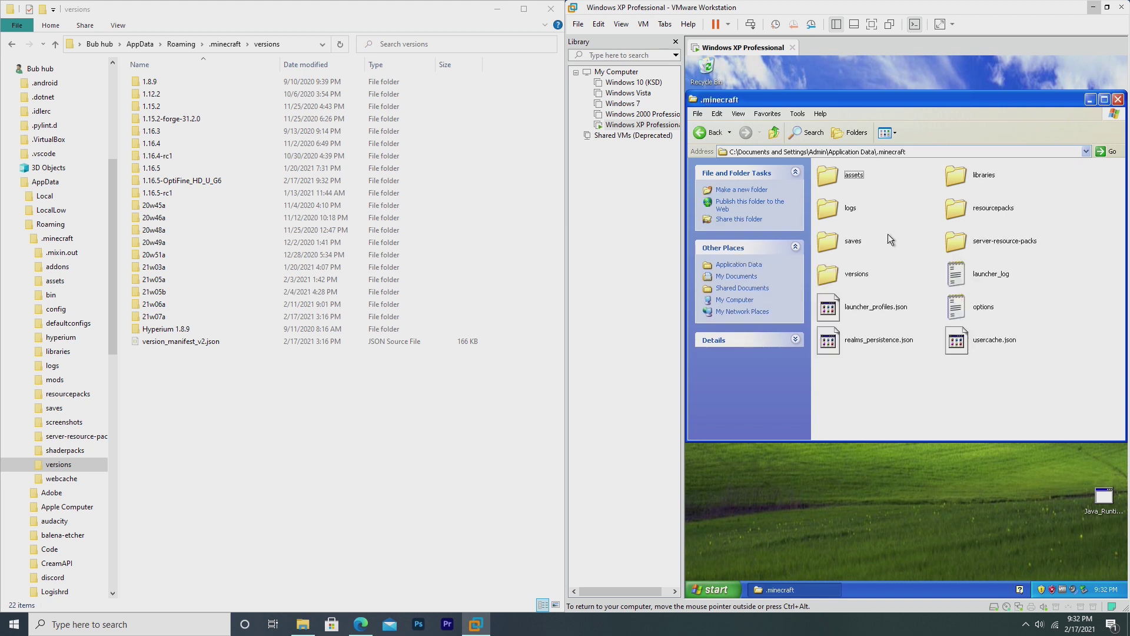
double_click(837, 272)
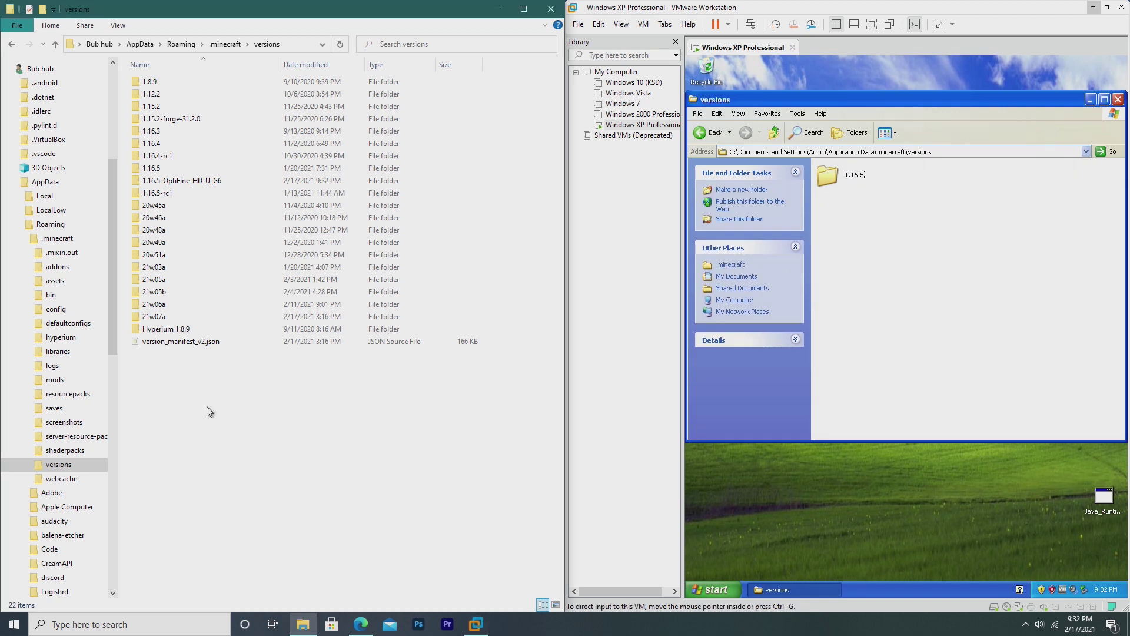
Copy the 1.16.5-OptiFine_HD_U_G6 folder into XP's versions folder, check it, and close the window.
click(183, 183)
drag(156, 186, 657, 290)
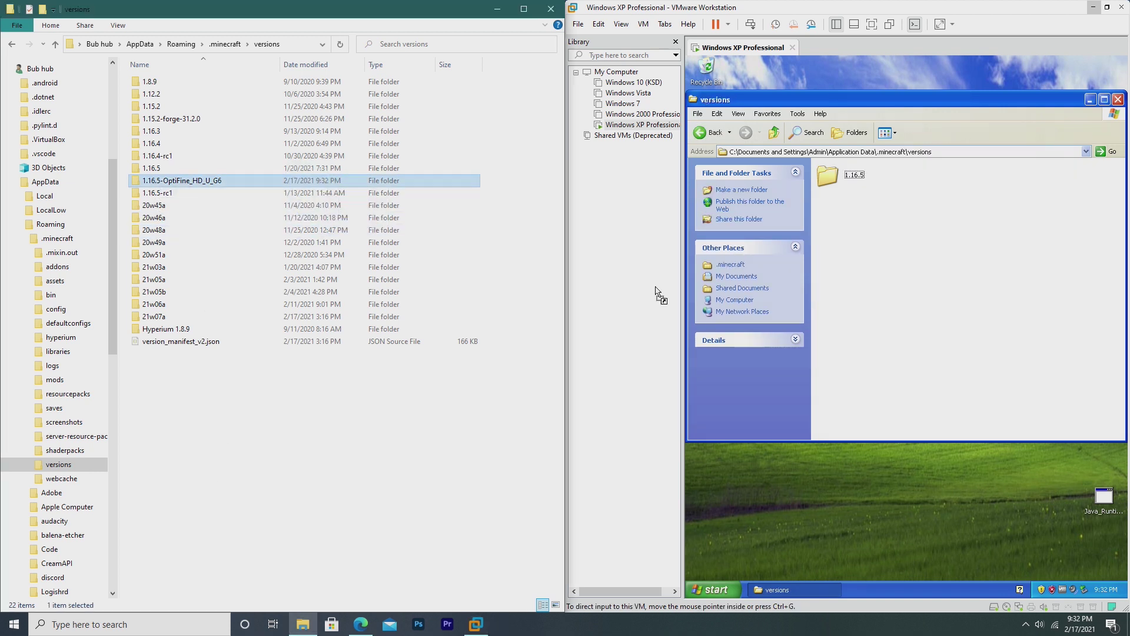
drag(893, 274, 894, 275)
double_click(956, 176)
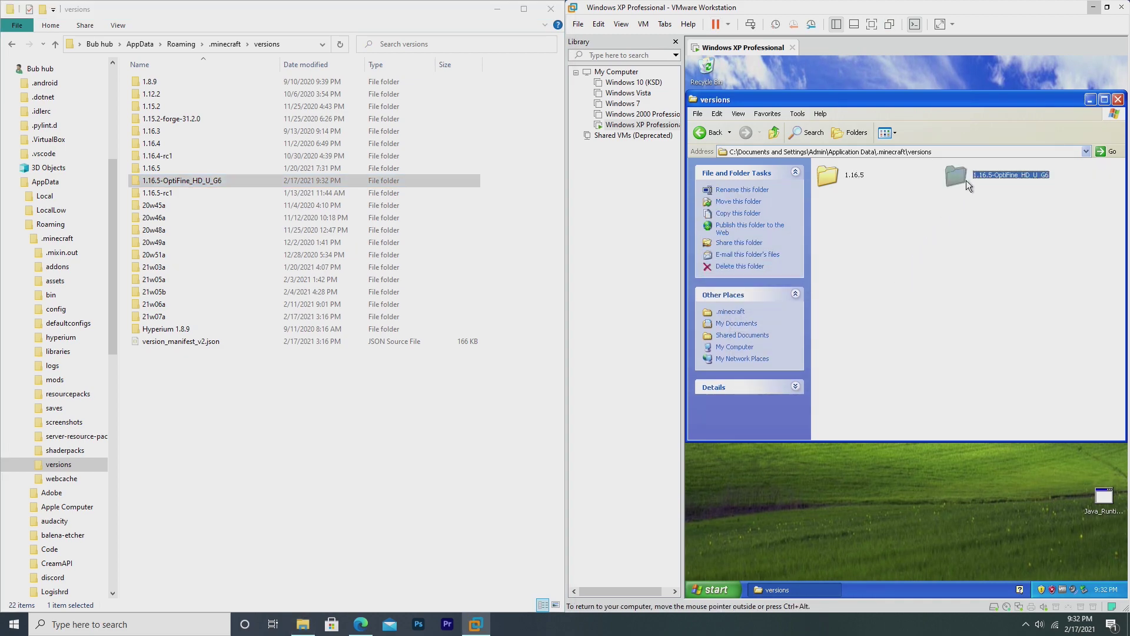
click(1118, 100)
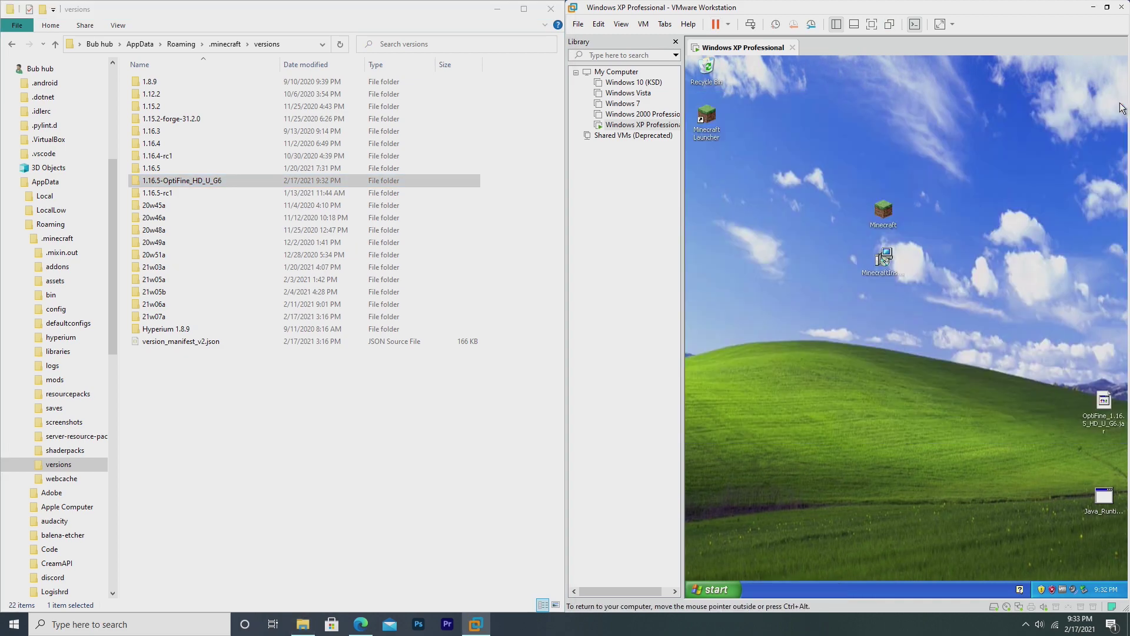
Minimize VMware and view the launcher's profile list before returning to the news page.
click(1089, 9)
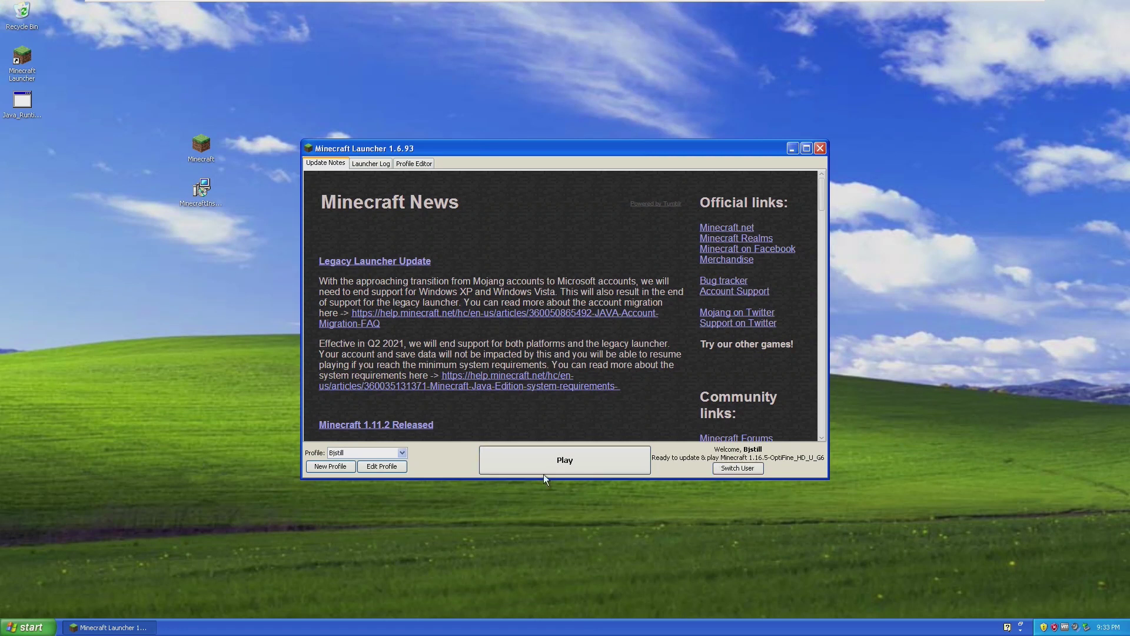
click(387, 453)
click(410, 163)
click(327, 165)
Launch the OptiFine 1.16.5 profile four times as each attempt restarts the download.
click(571, 464)
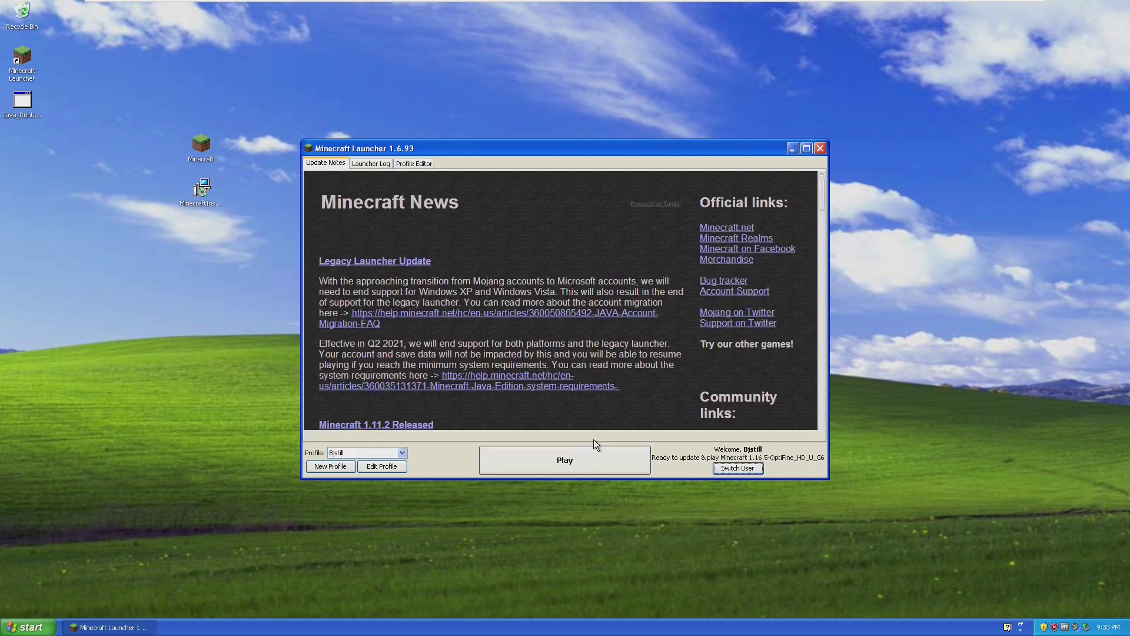
click(578, 469)
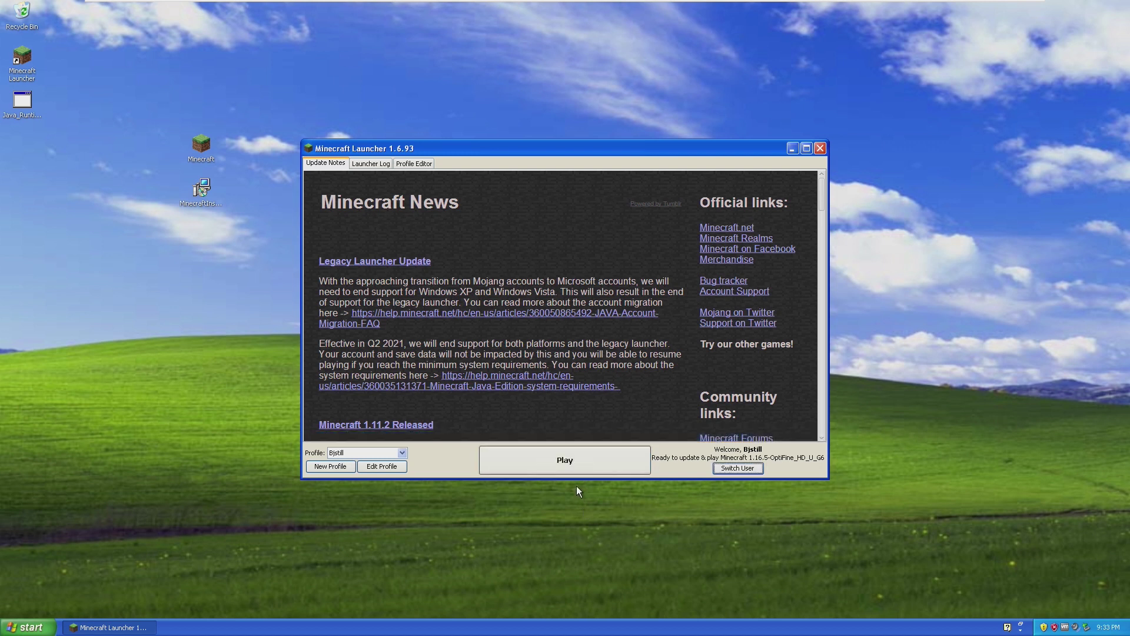
click(569, 468)
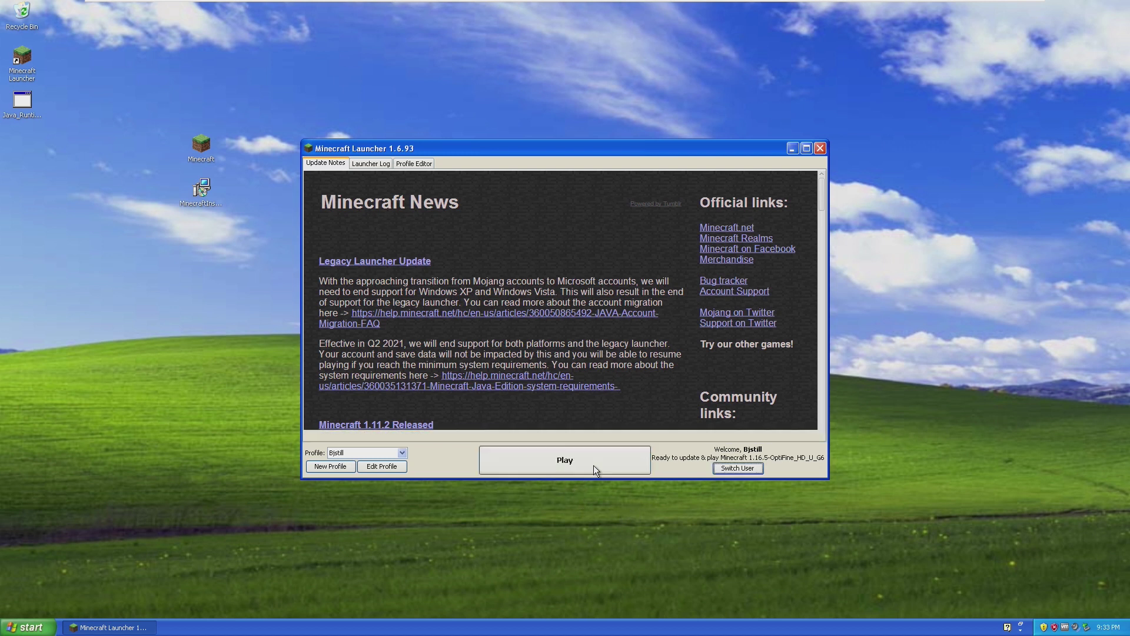
click(620, 468)
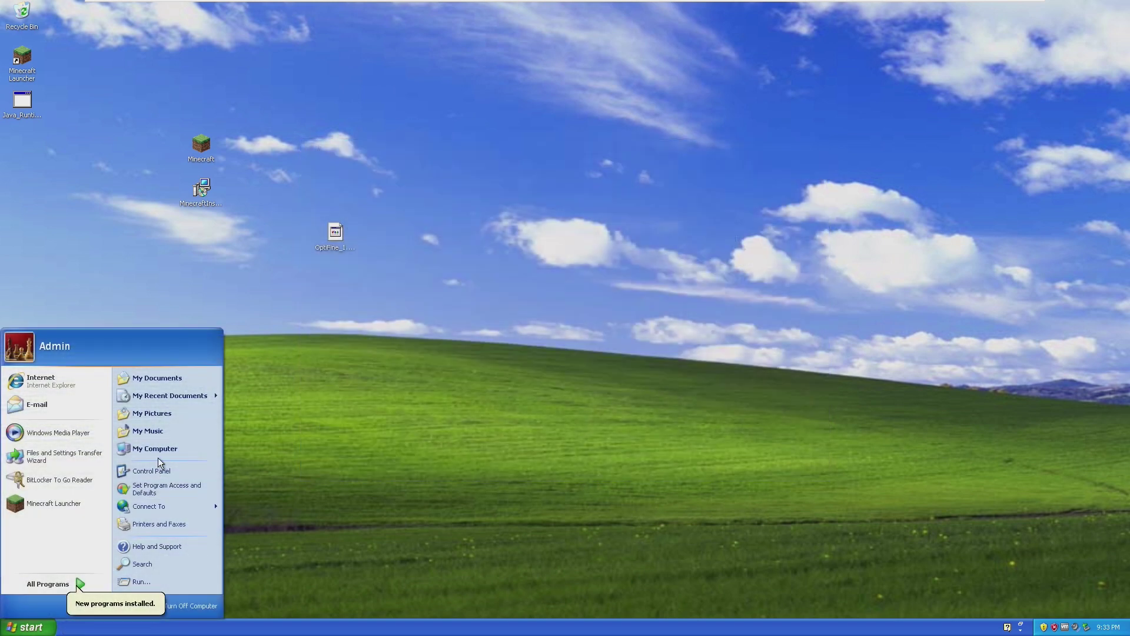
Browse Local Disk (C:) from My Computer, shut XP down, then open the Optifine profile's settings.
click(157, 455)
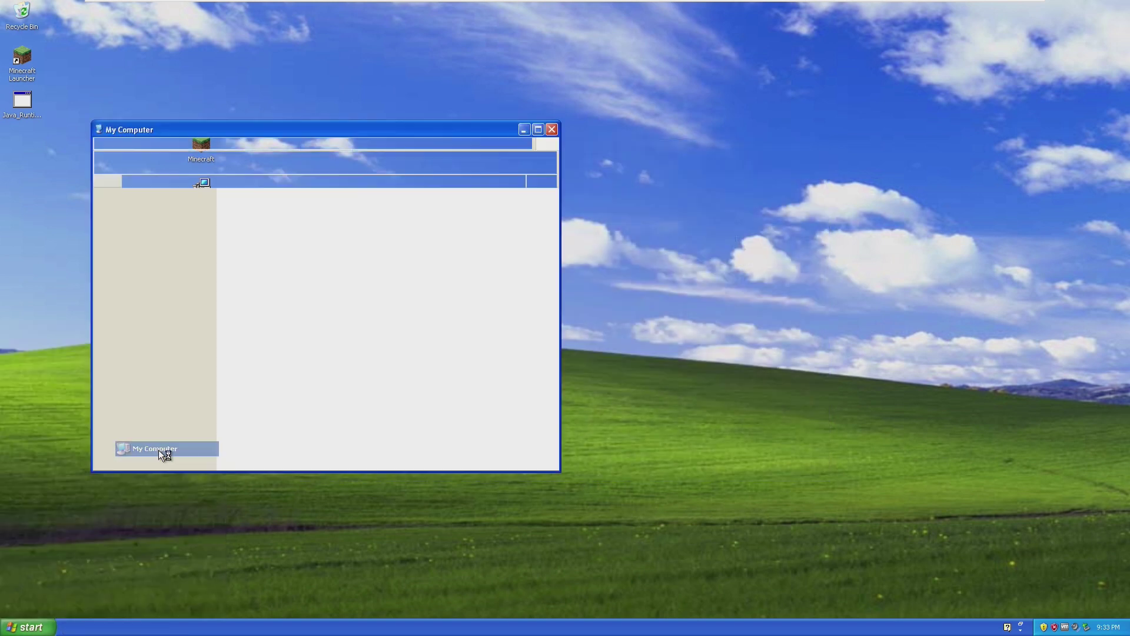
double_click(239, 281)
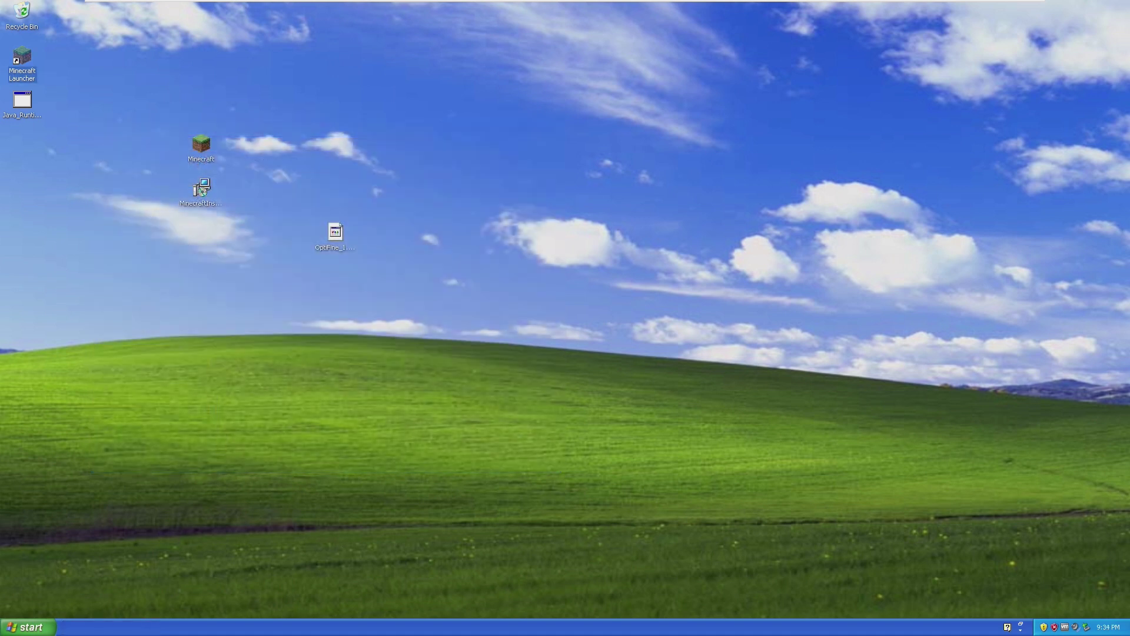
click(28, 627)
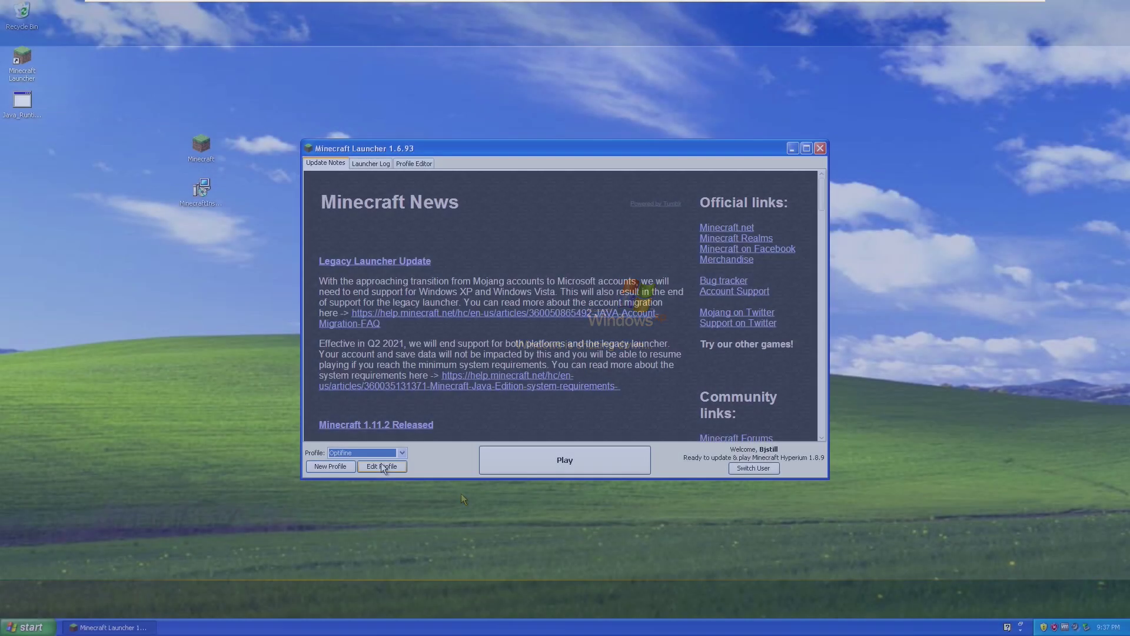
click(382, 466)
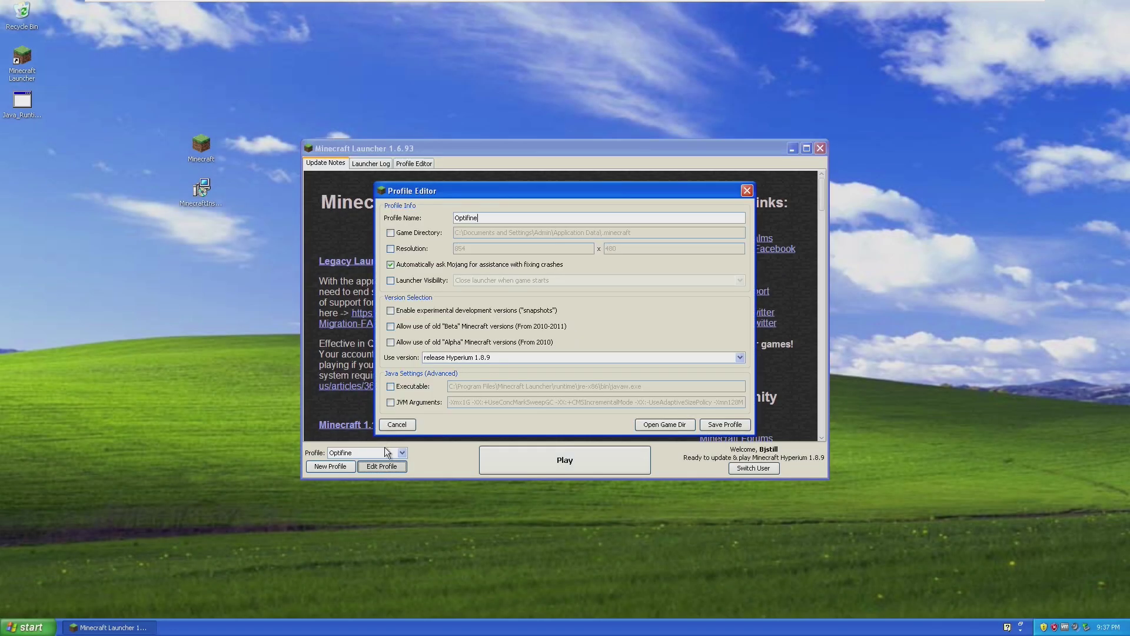
Switch the Optifine profile to release 1.16.5, save it, and launch the game.
click(576, 354)
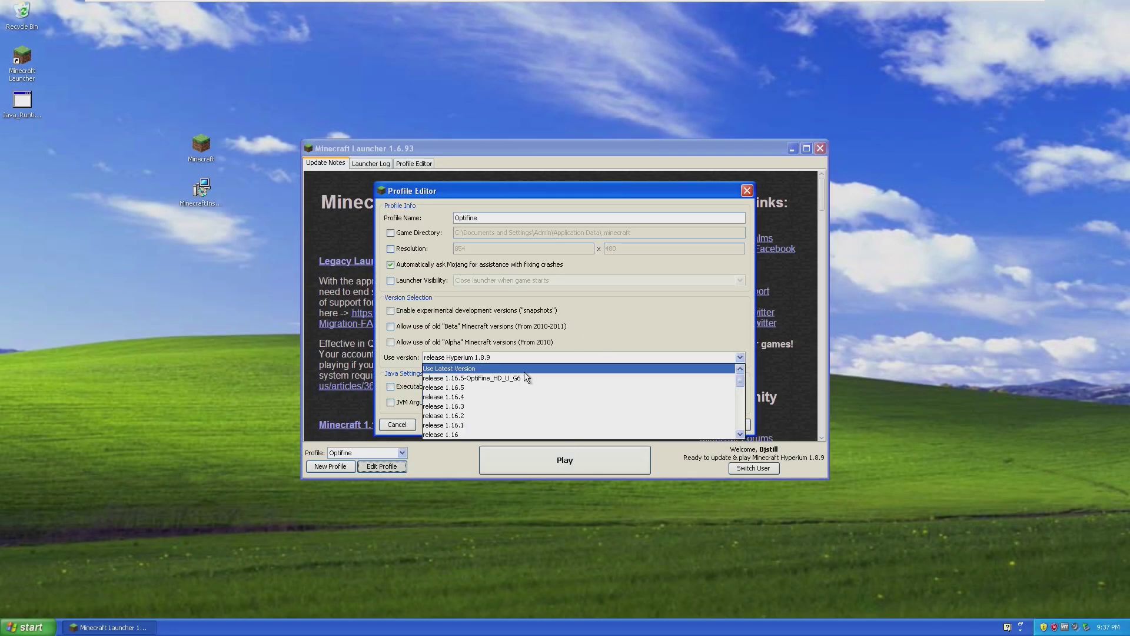
click(506, 387)
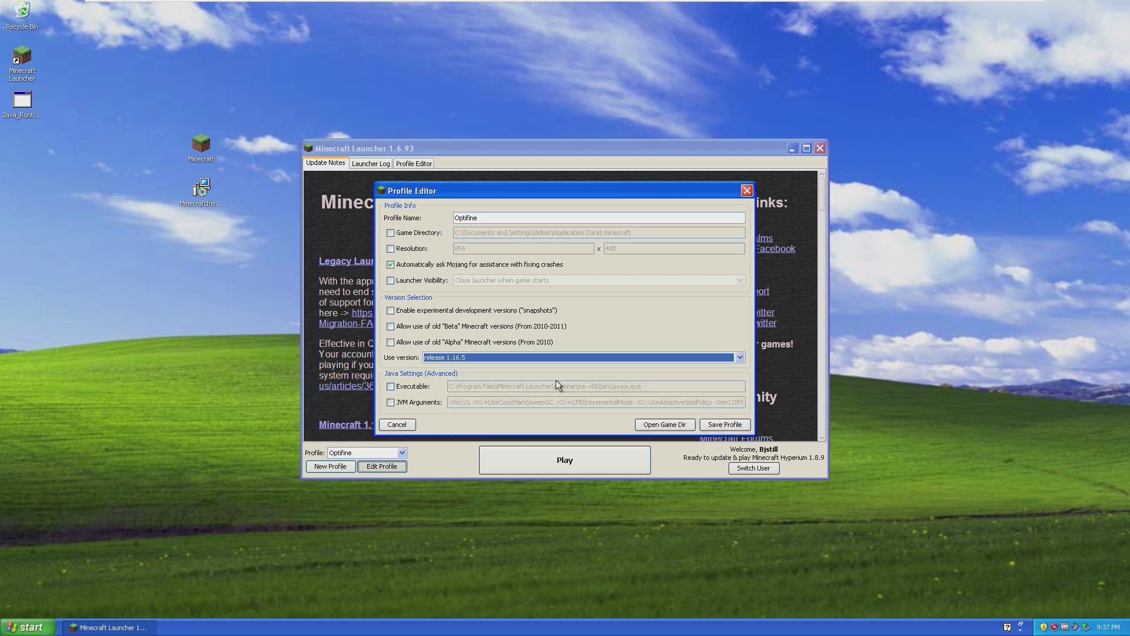
click(734, 427)
click(544, 469)
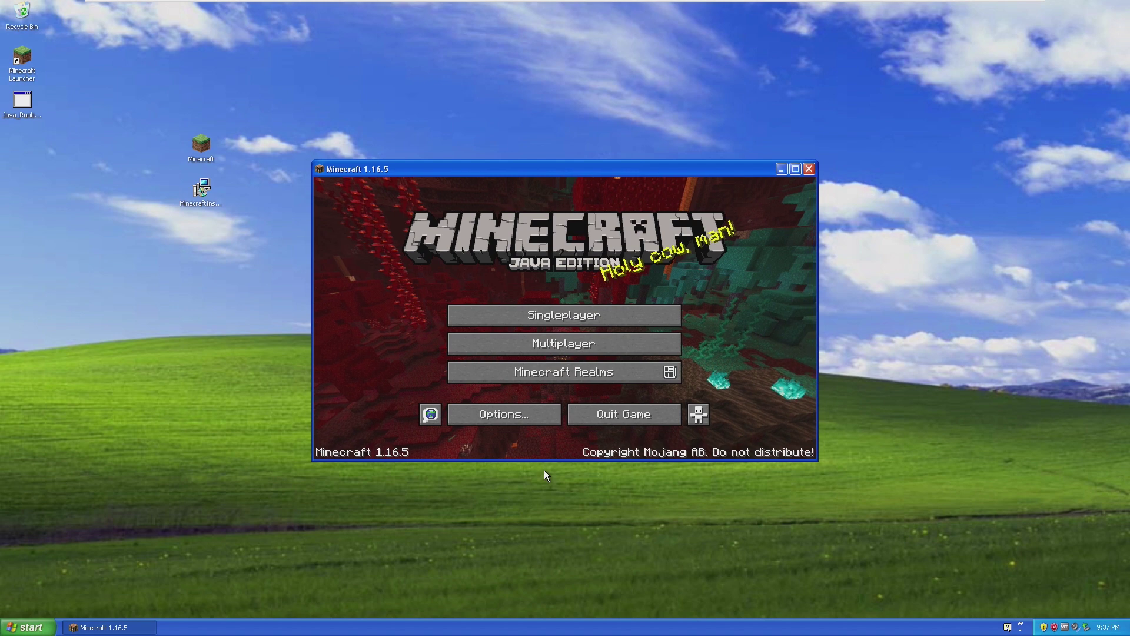
Load the singleplayer world full-screen and break a birch log.
click(510, 309)
click(416, 254)
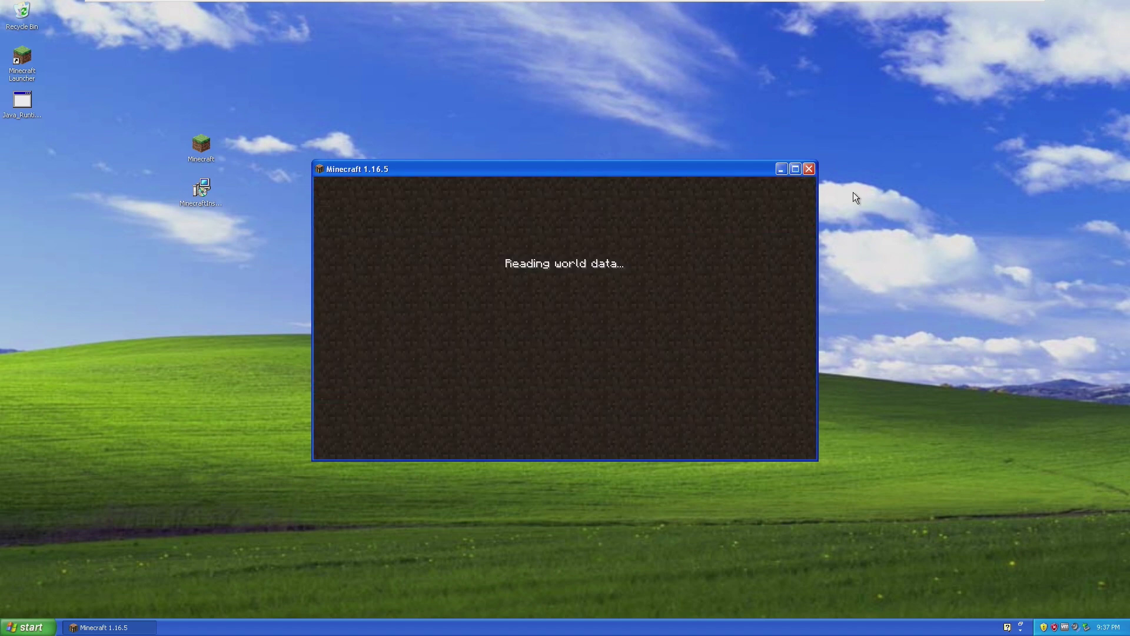
click(794, 170)
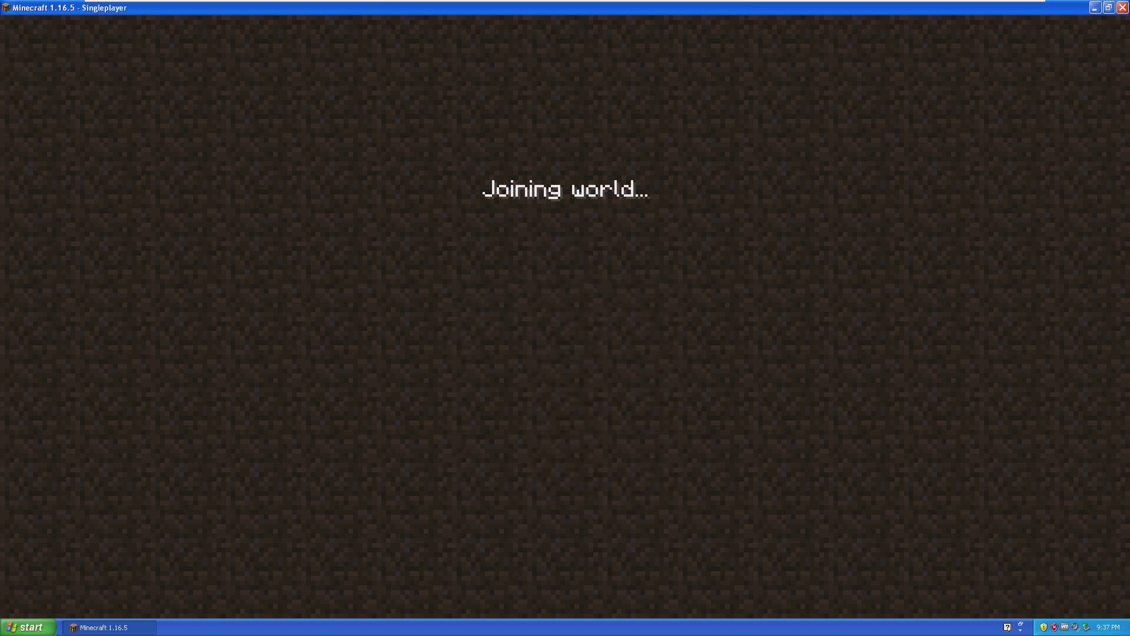
key(w)
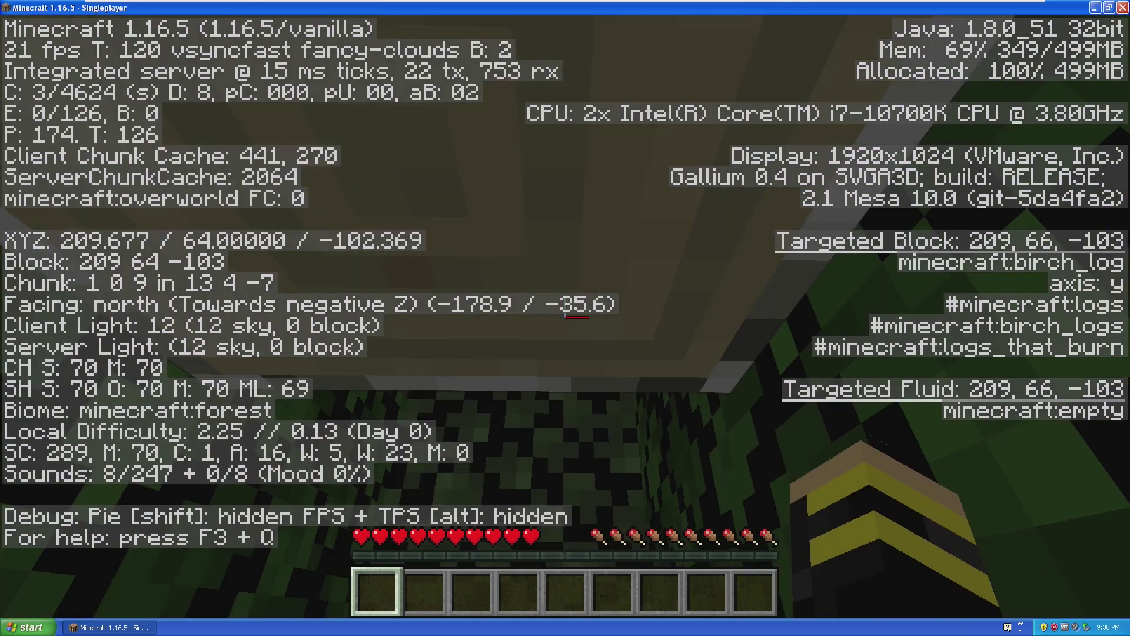
click(565, 318)
key(w)
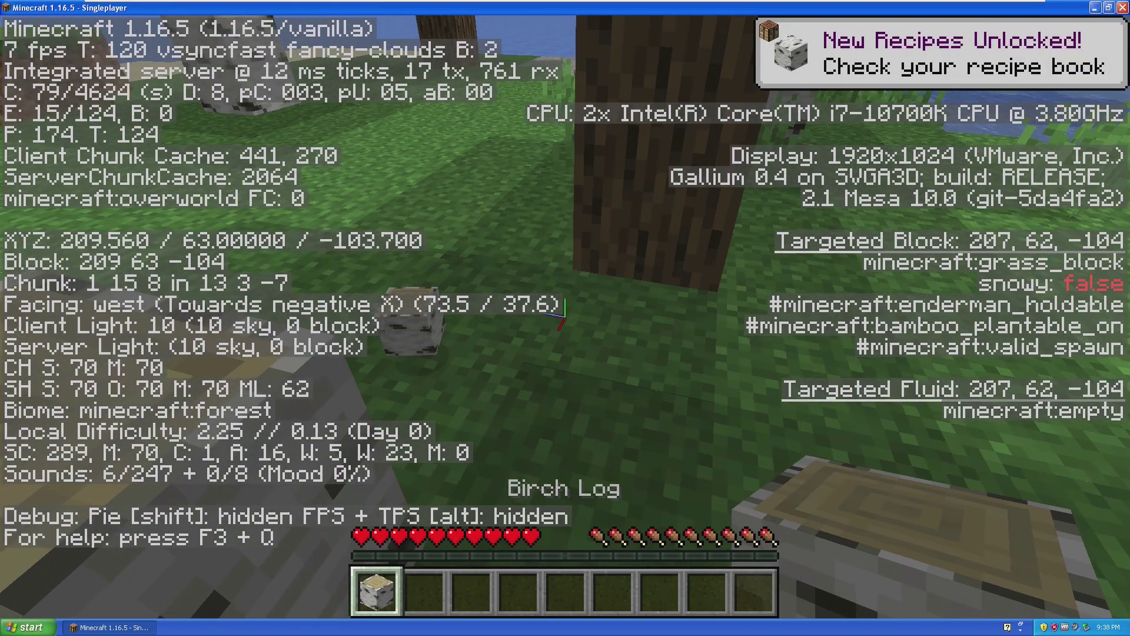
key(w)
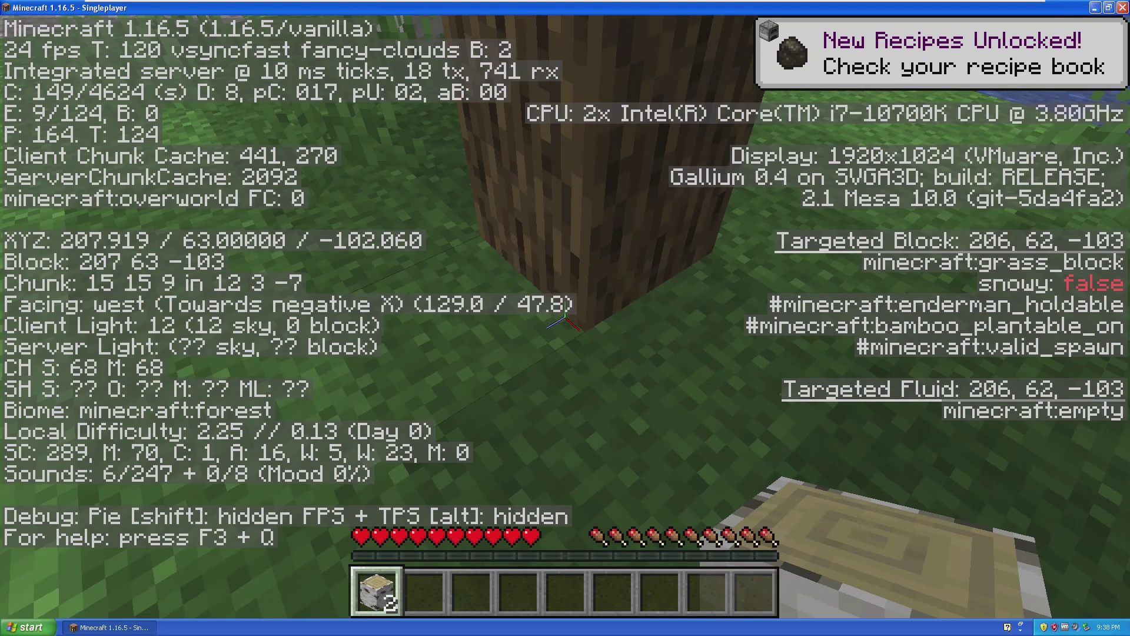
key(d)
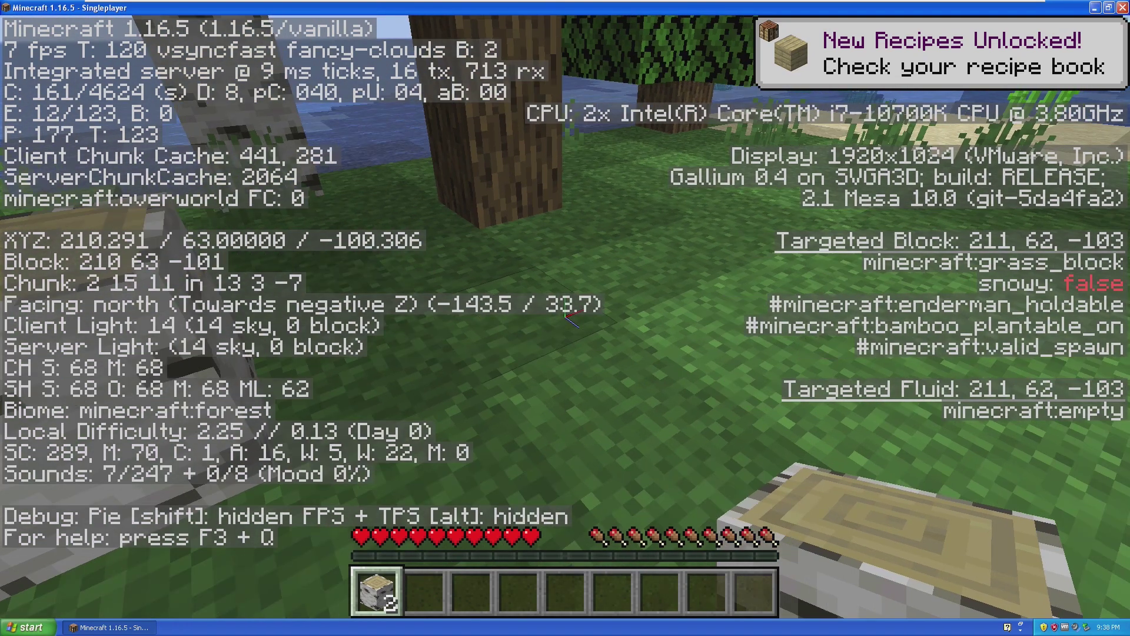
Save and quit to title, quit Minecraft, and power off the virtual machine.
key(Escape)
click(592, 428)
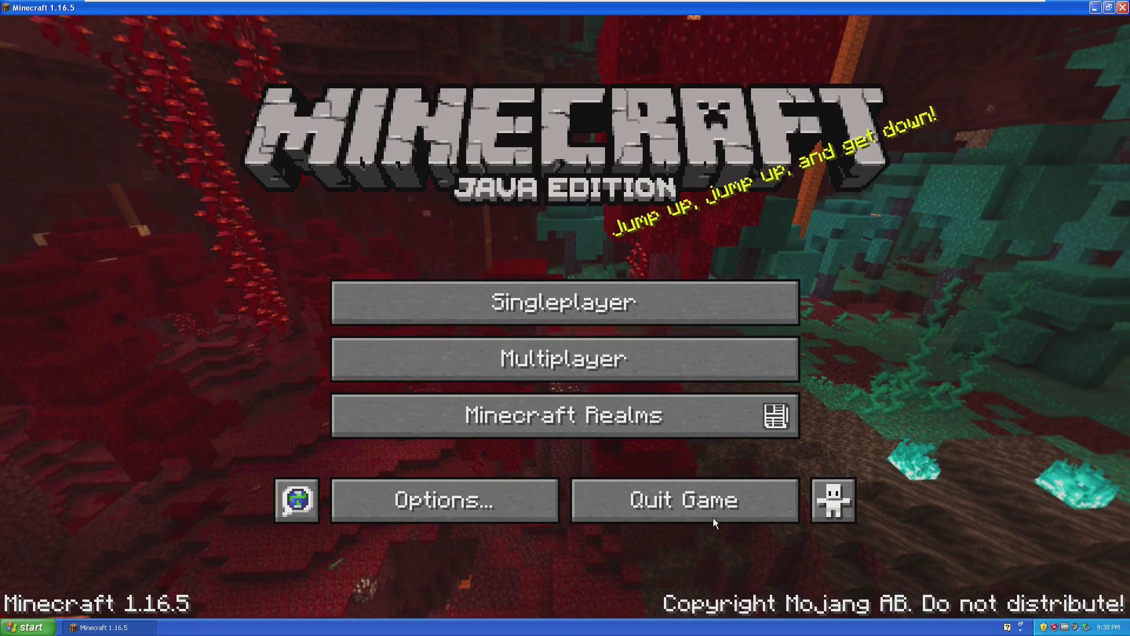
click(713, 518)
mouse_move(614, 6)
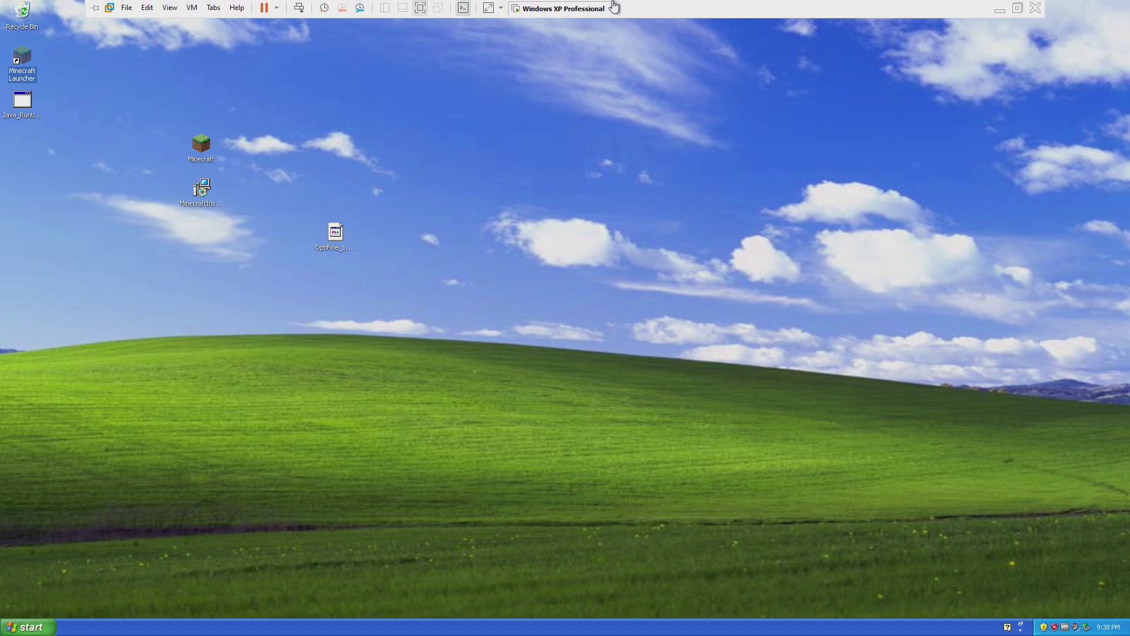
click(277, 7)
click(281, 94)
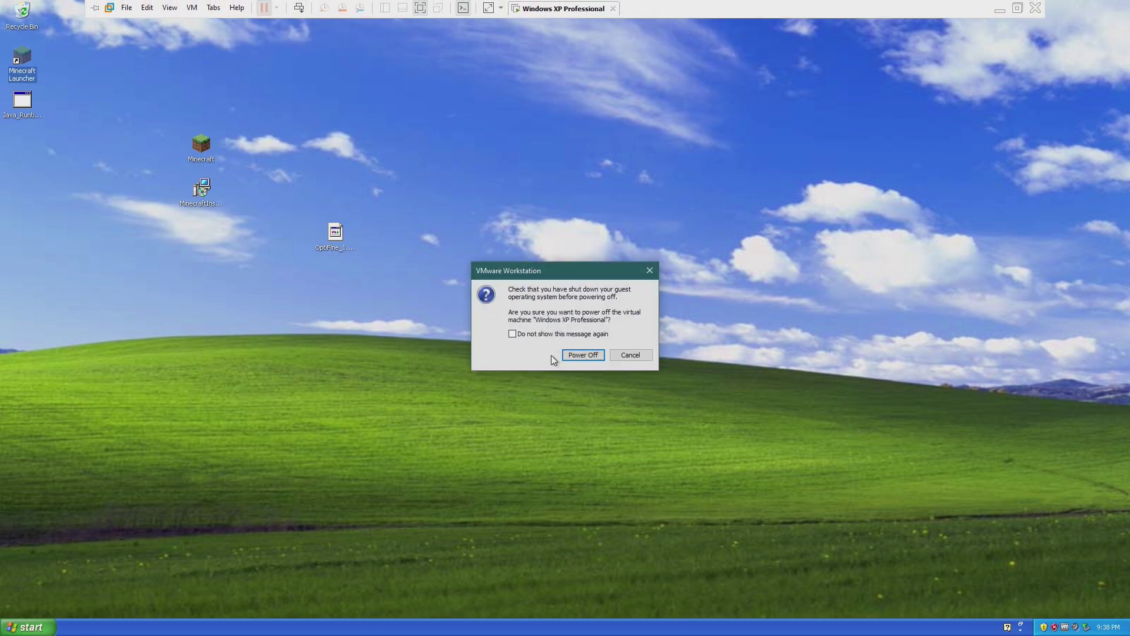
click(583, 355)
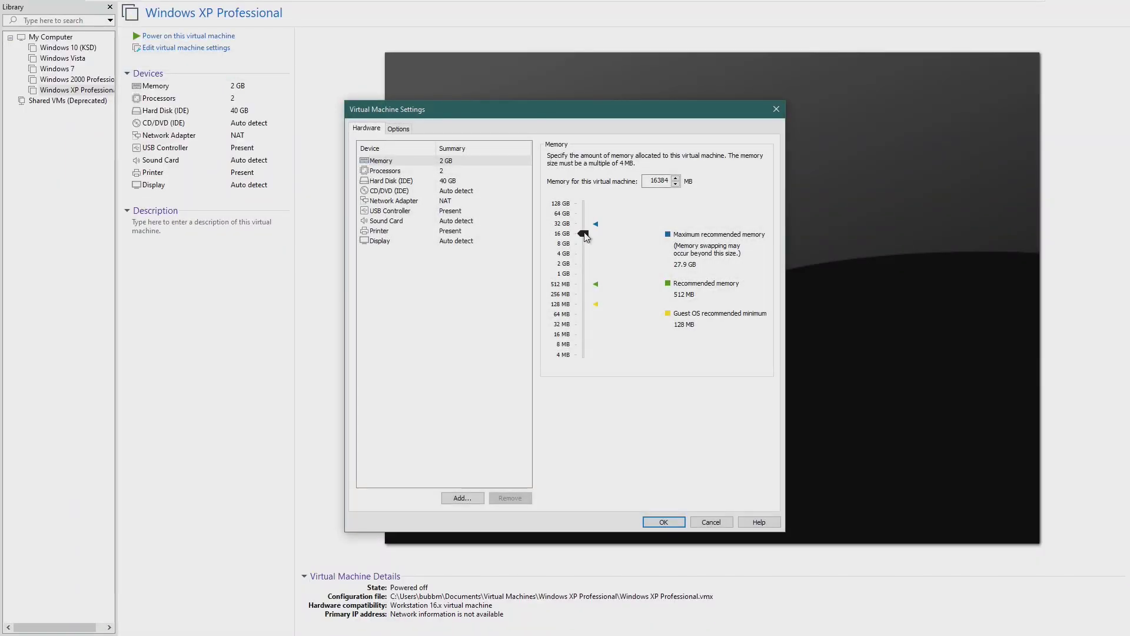
Give the XP VM 4096 MB memory and 4 cores per processor, then power it on.
drag(581, 234, 579, 253)
click(460, 172)
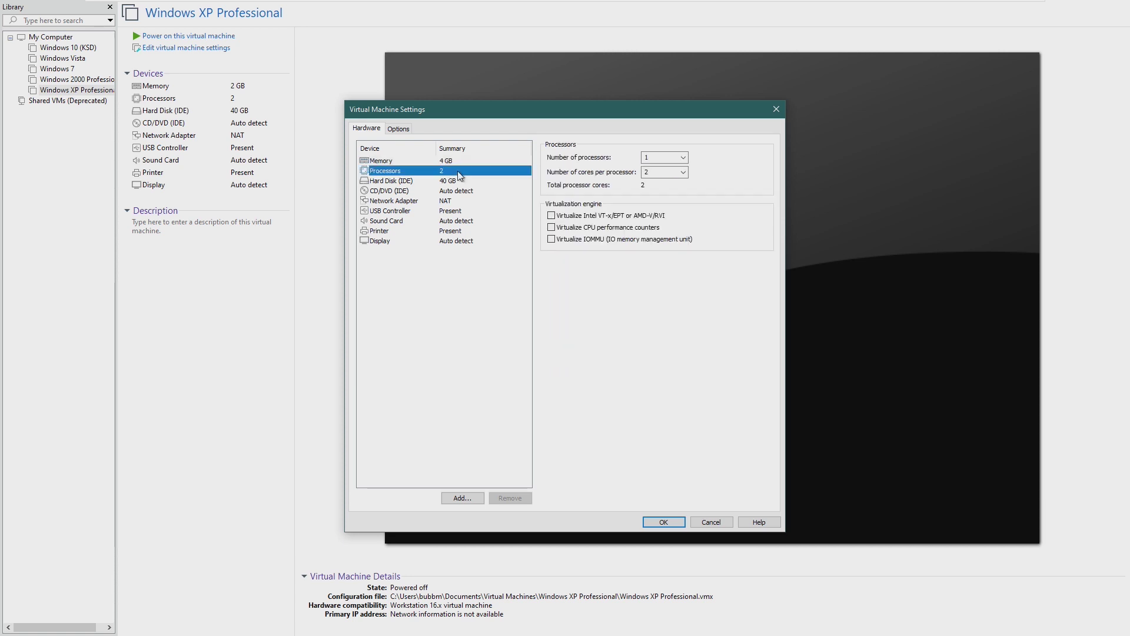
click(683, 173)
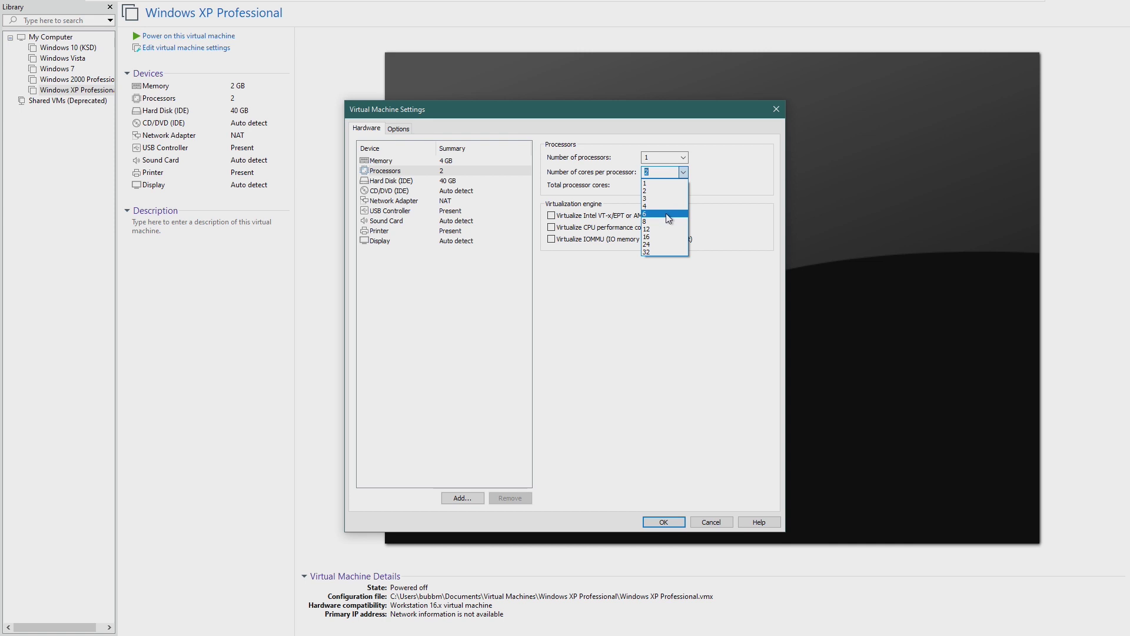
click(665, 207)
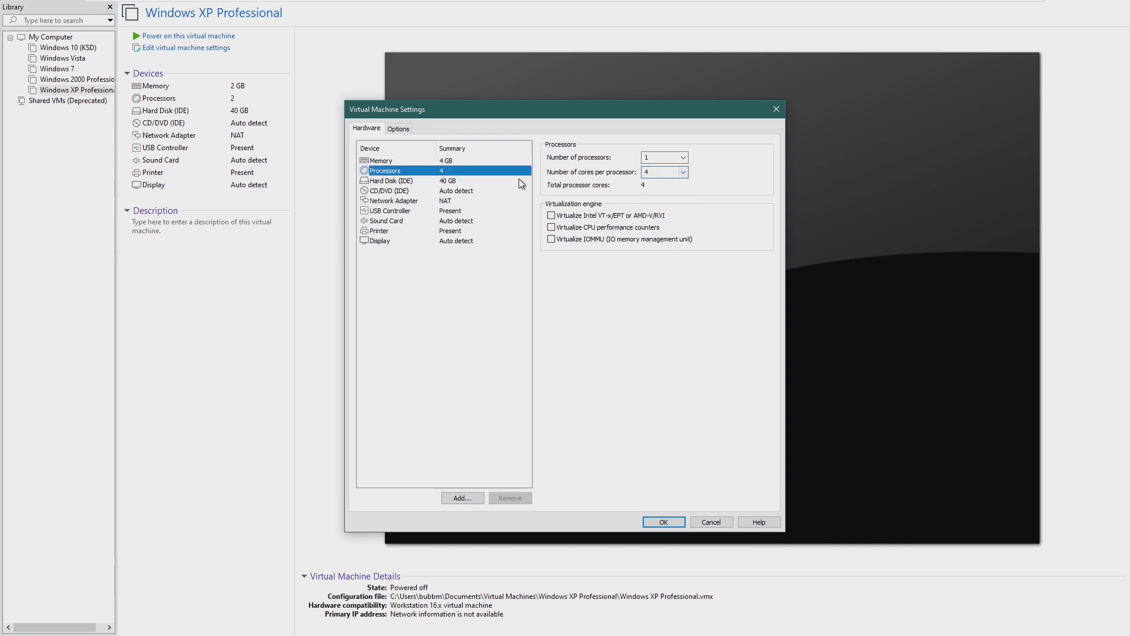
click(664, 518)
click(254, 37)
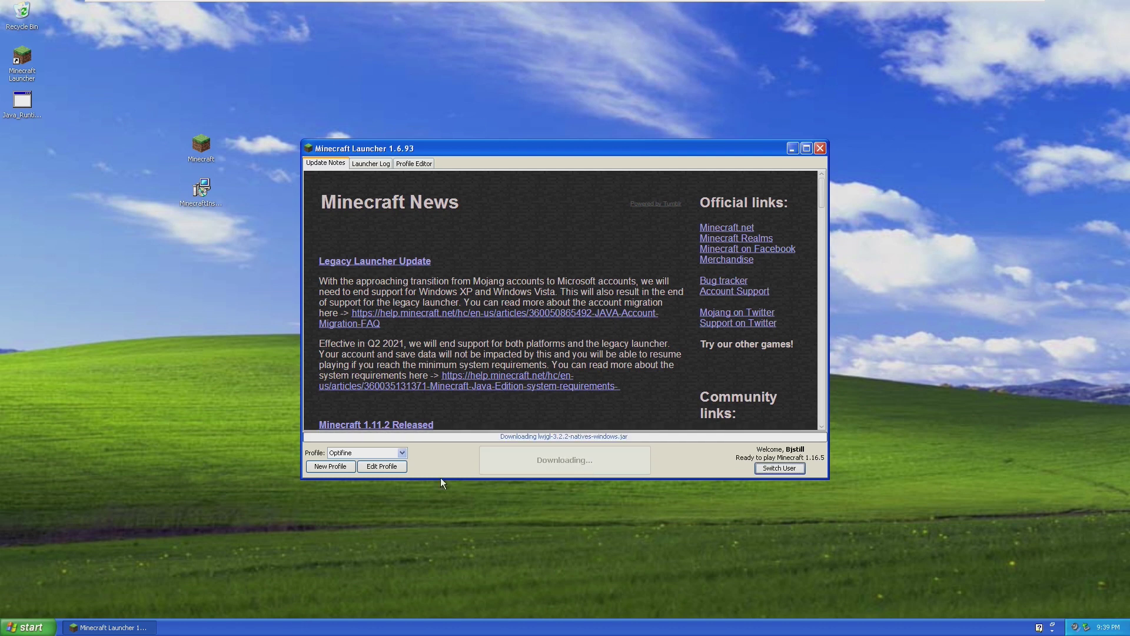
From the Start menu, bring up the My Computer context menu and then dismiss it.
click(9, 630)
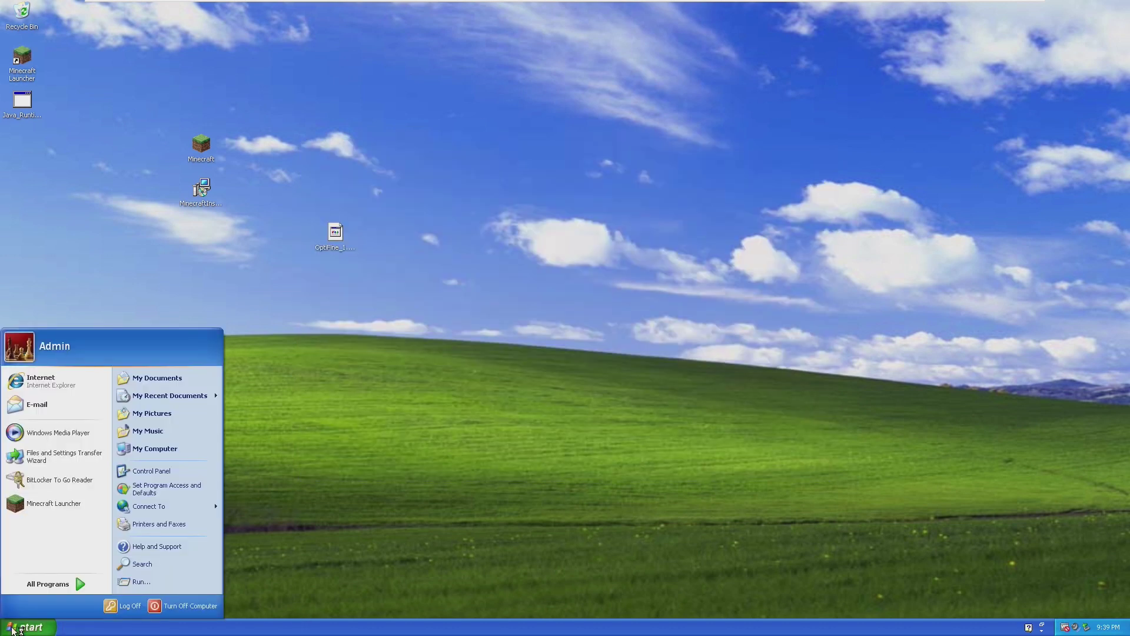
right_click(164, 451)
click(204, 554)
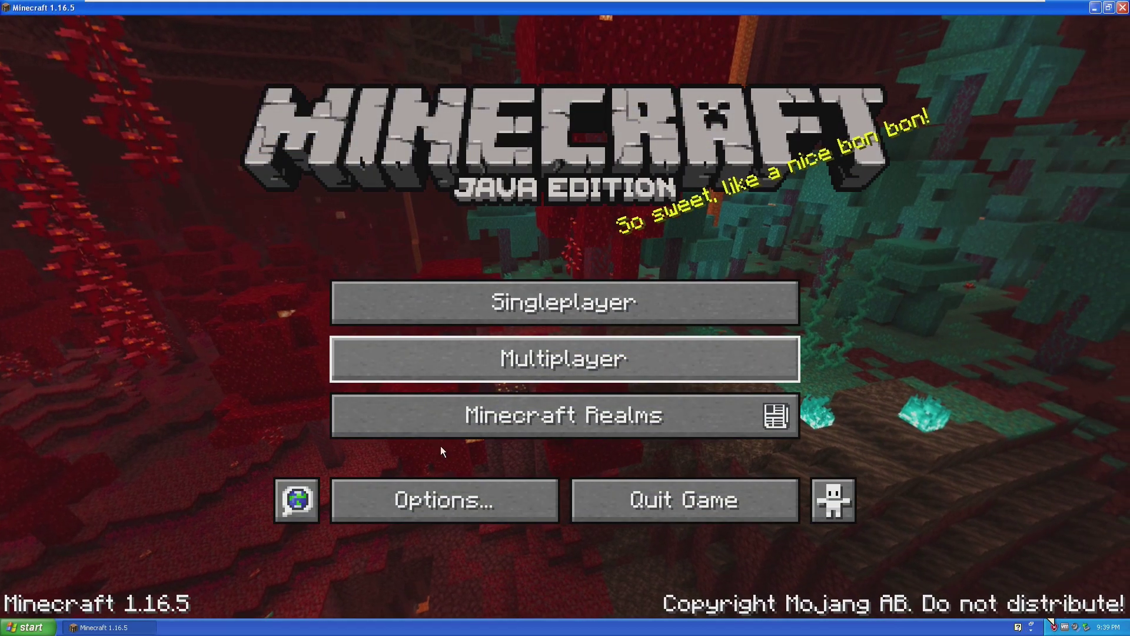
Visit Minecraft's Options, then load the SurvivalXP world from the Singleplayer list.
click(445, 499)
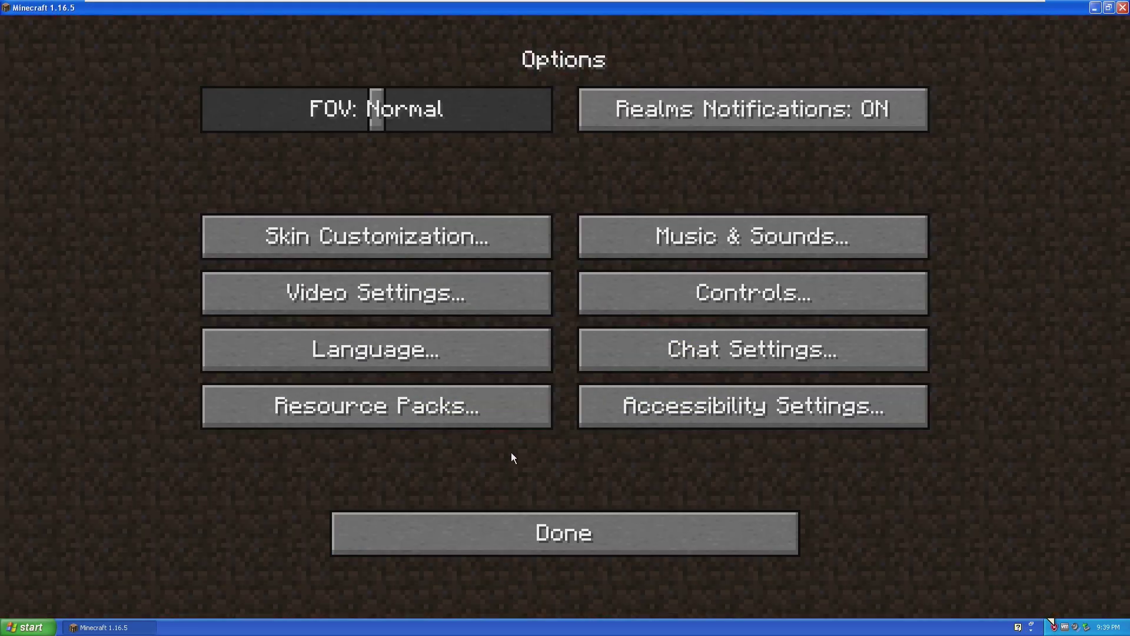
click(565, 533)
click(547, 303)
double_click(320, 184)
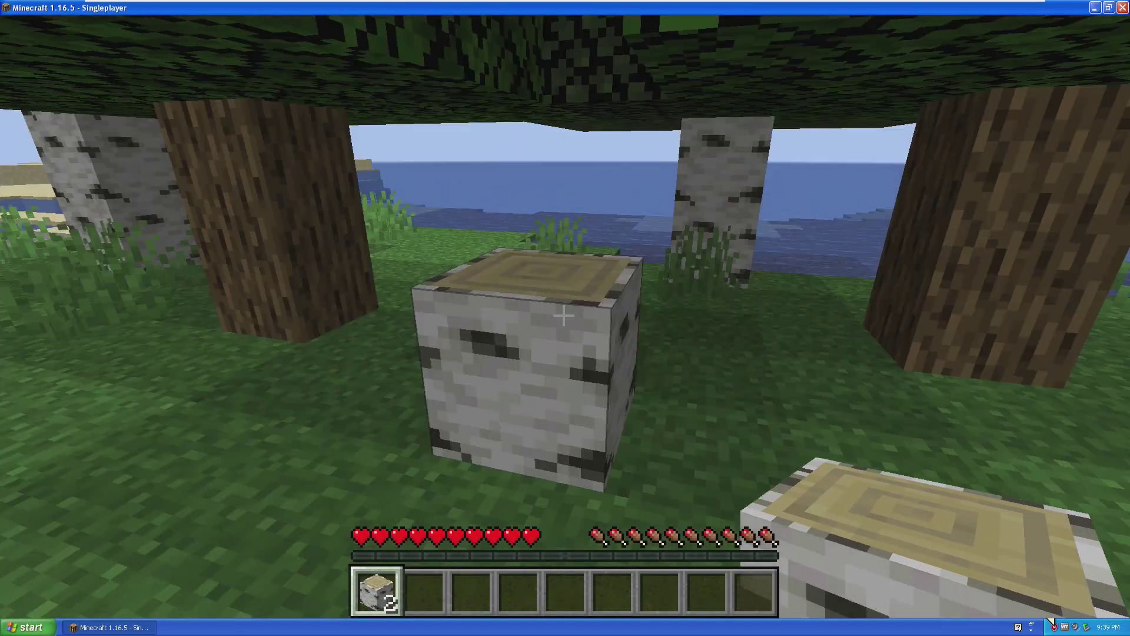
Turn on the F3 debug overlay, walk west along the sand, and place the held blocks in the water.
key(F3)
key(w)
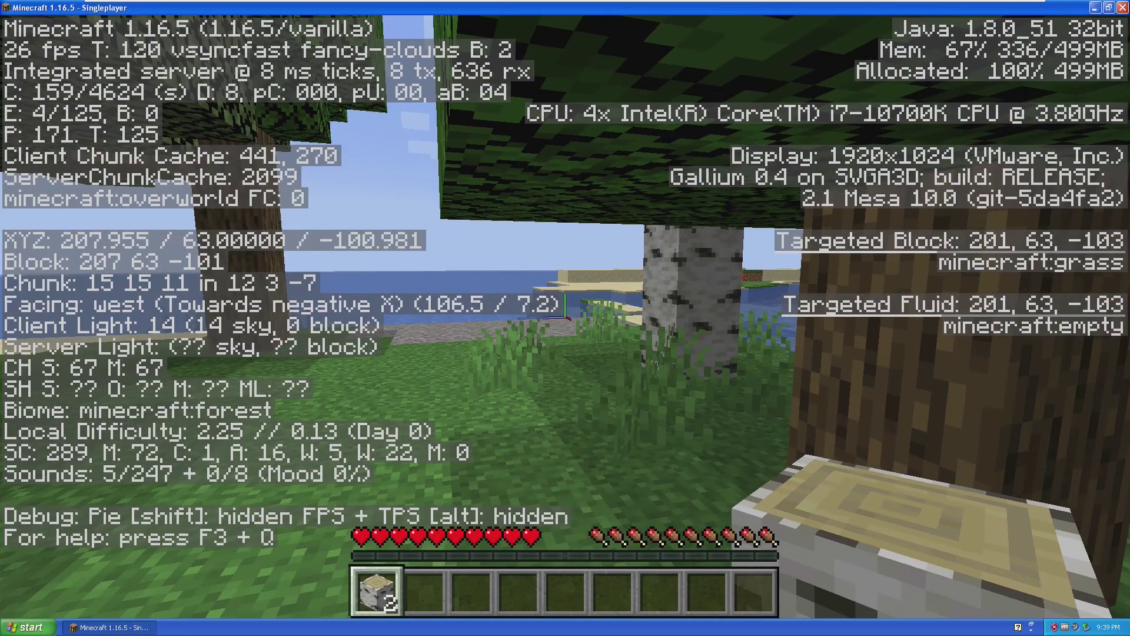
key(d)
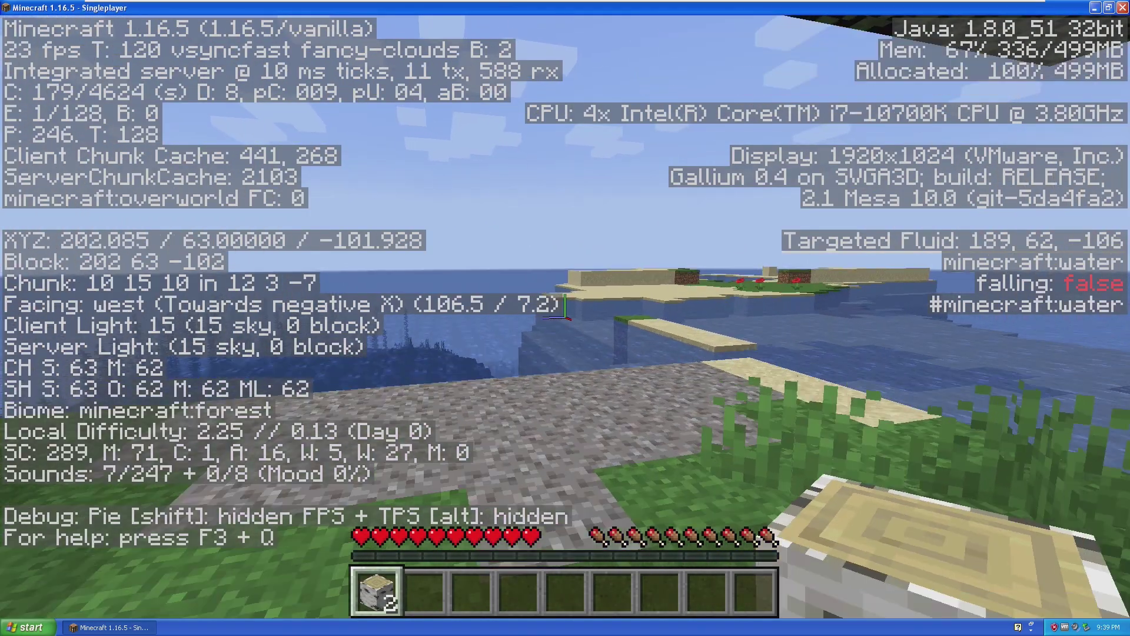
key(w)
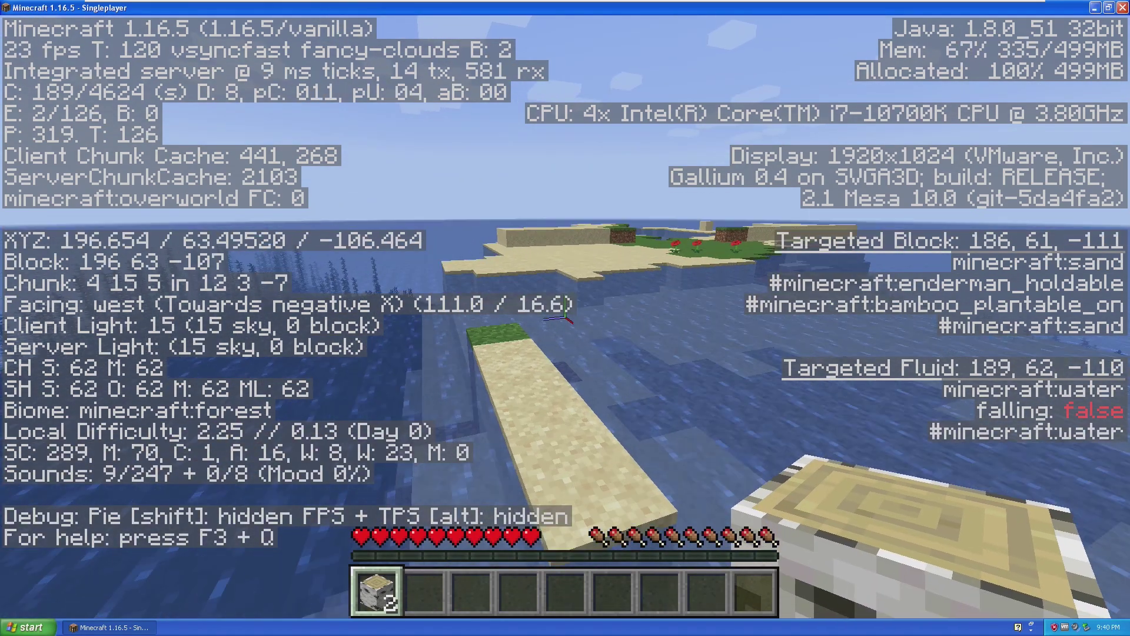
key(w)
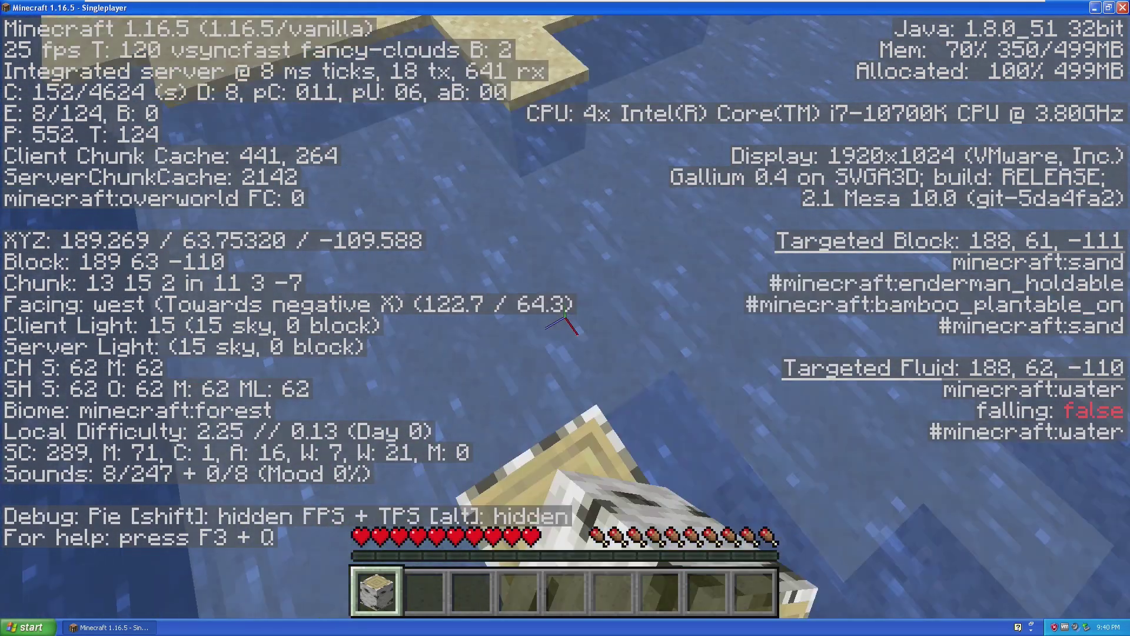
right_click(565, 318)
right_click(565, 318)
Wander the beach, break a sand block, head back toward the forest, and pause the game.
key(w)
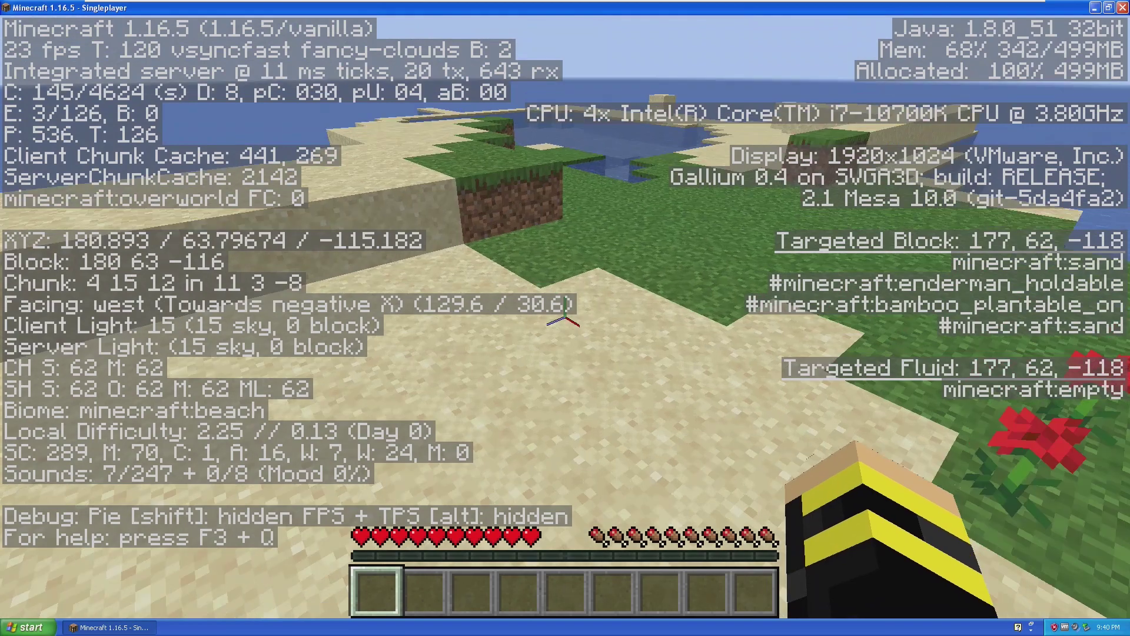
key(w)
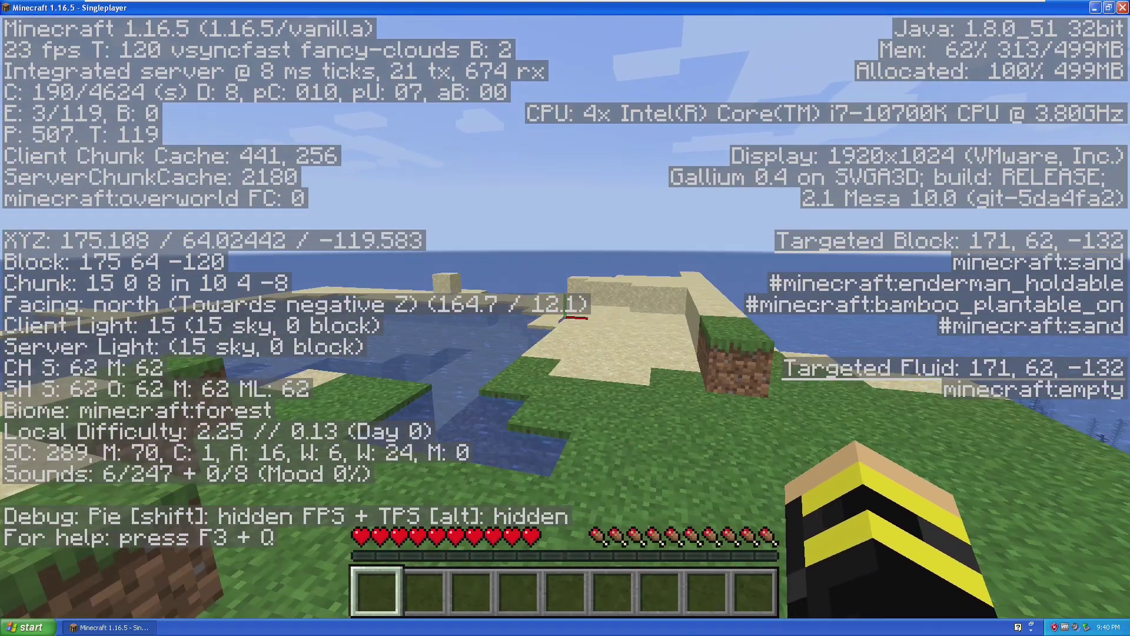
key(w)
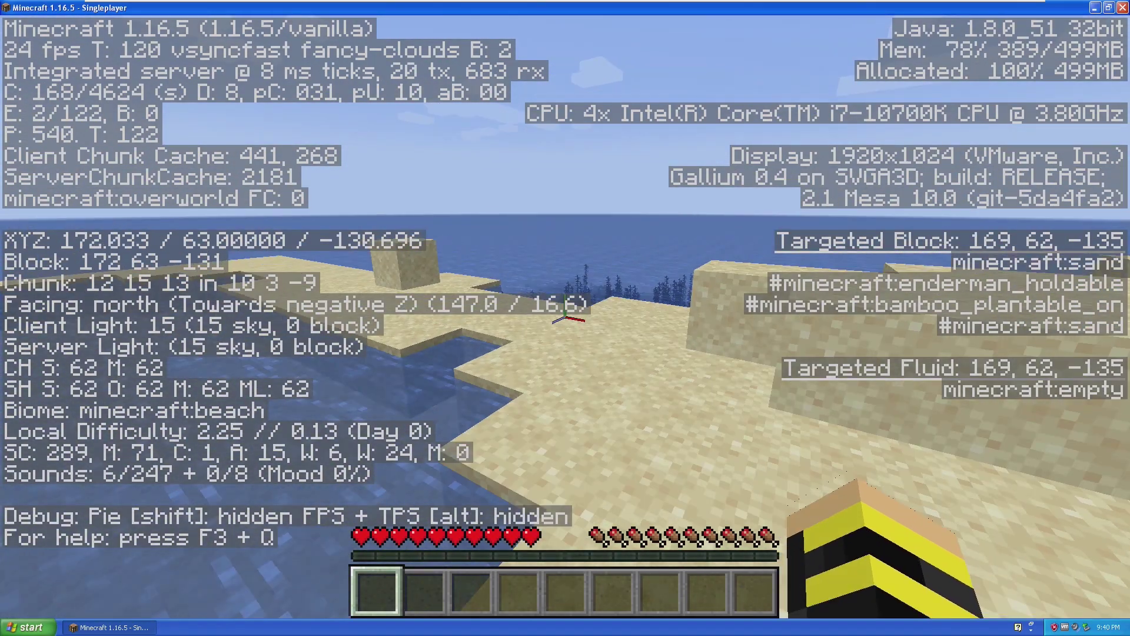
key(w)
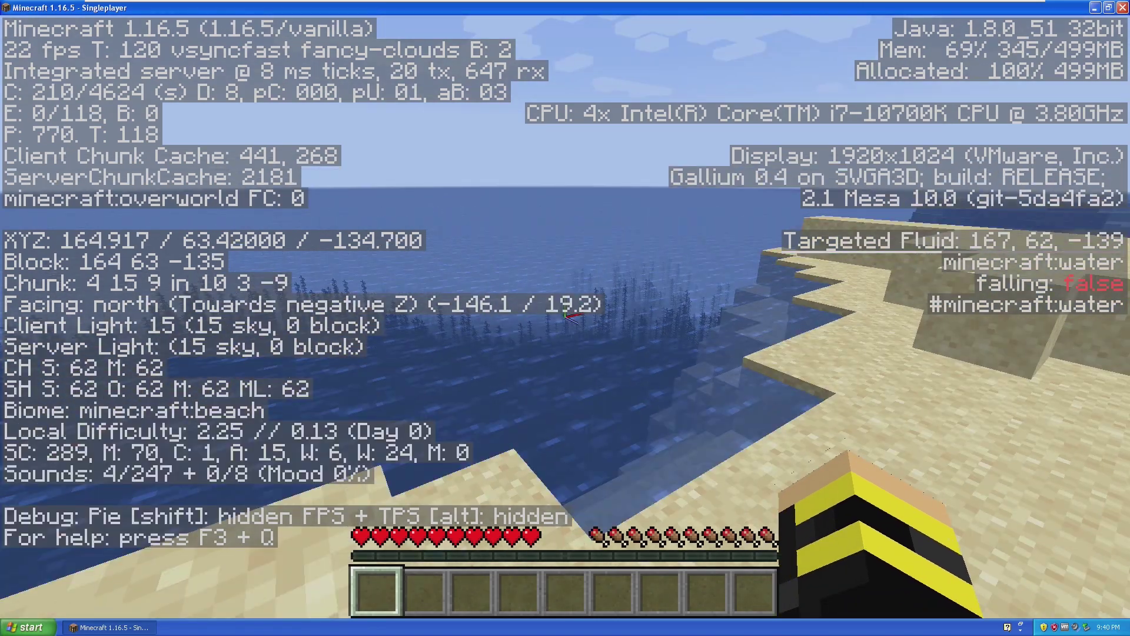
key(w)
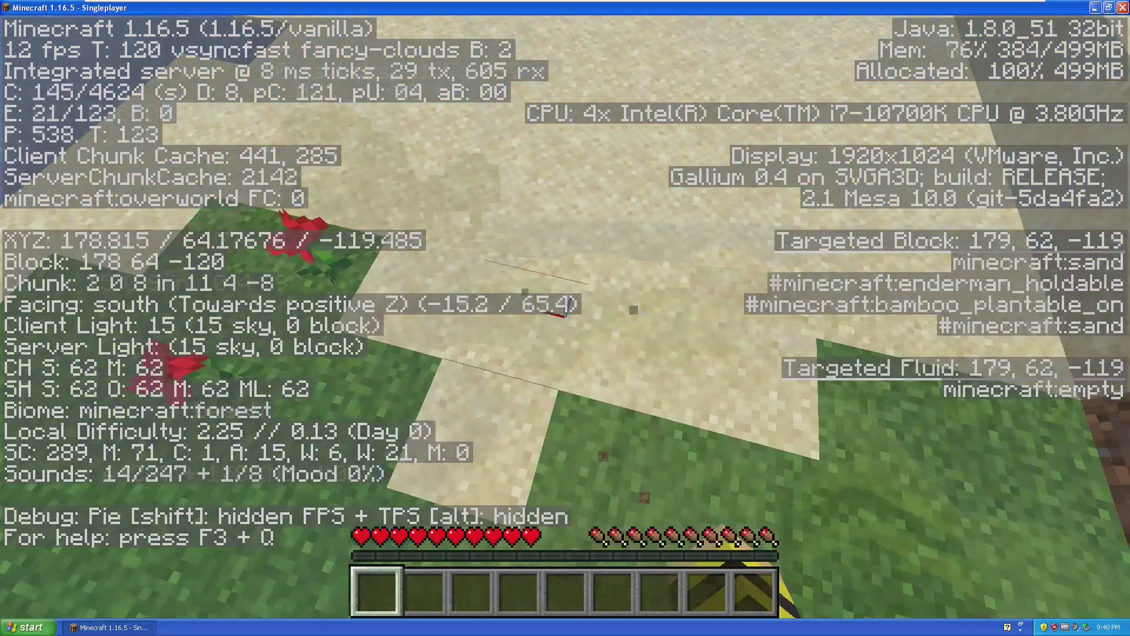
click(565, 317)
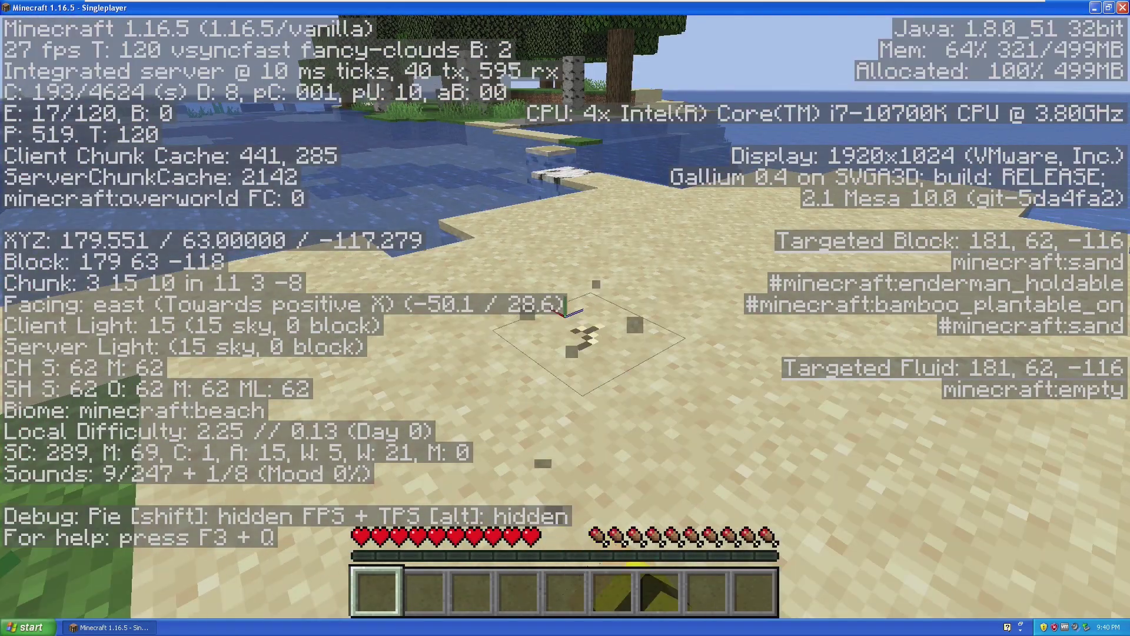
key(w)
key(w)
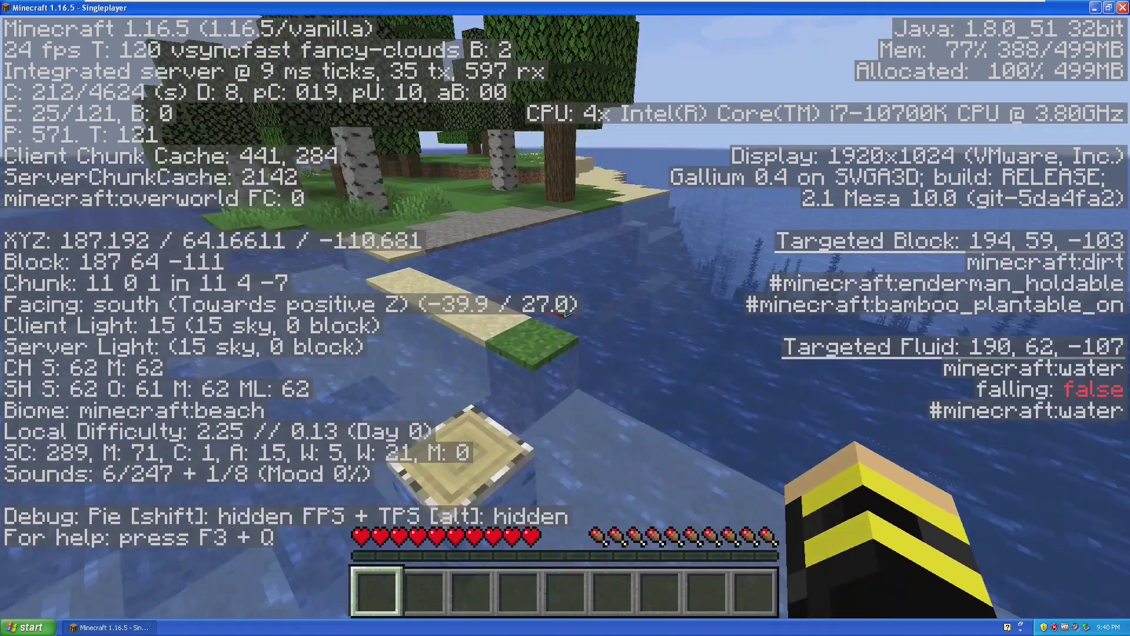
key(w)
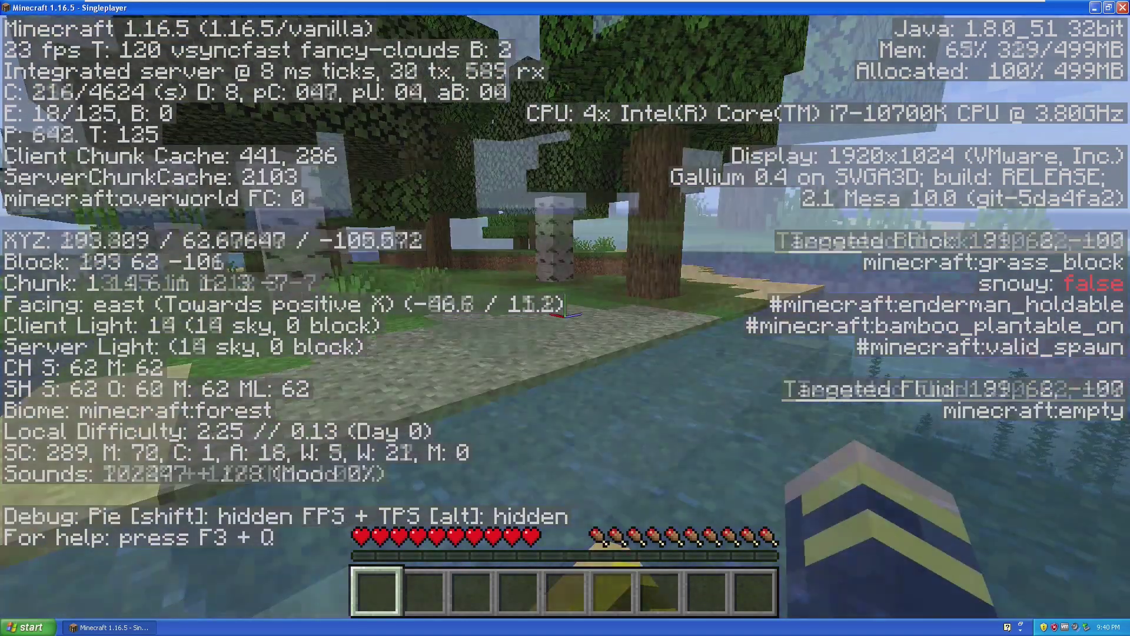
key(Escape)
In Video Settings, lower the Render Distance to 2 chunks.
click(479, 368)
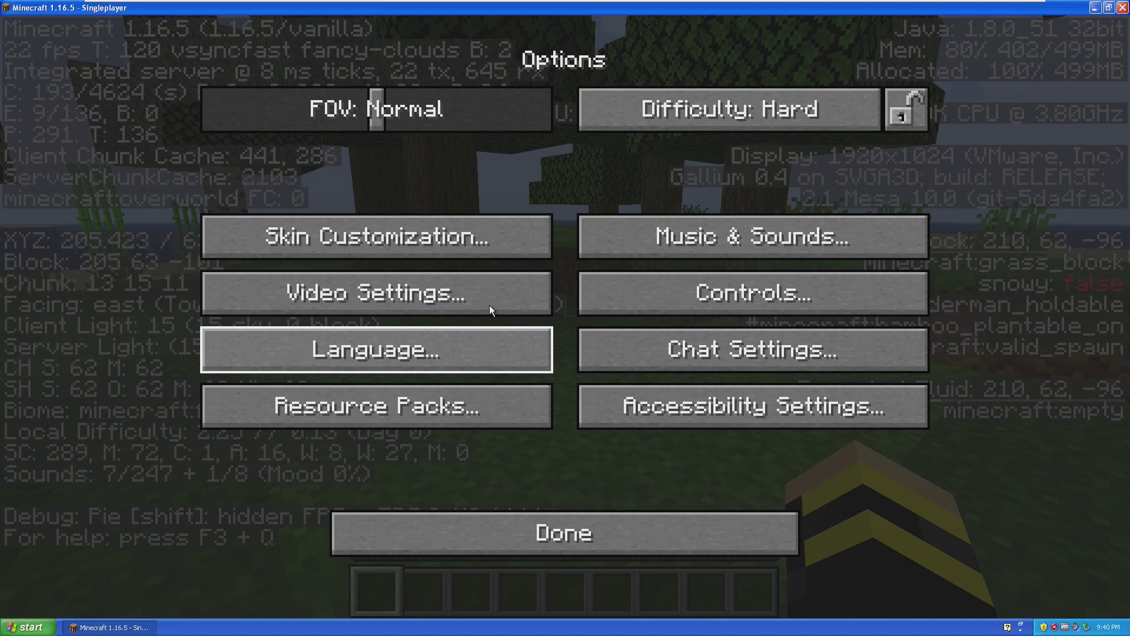
click(493, 302)
click(583, 247)
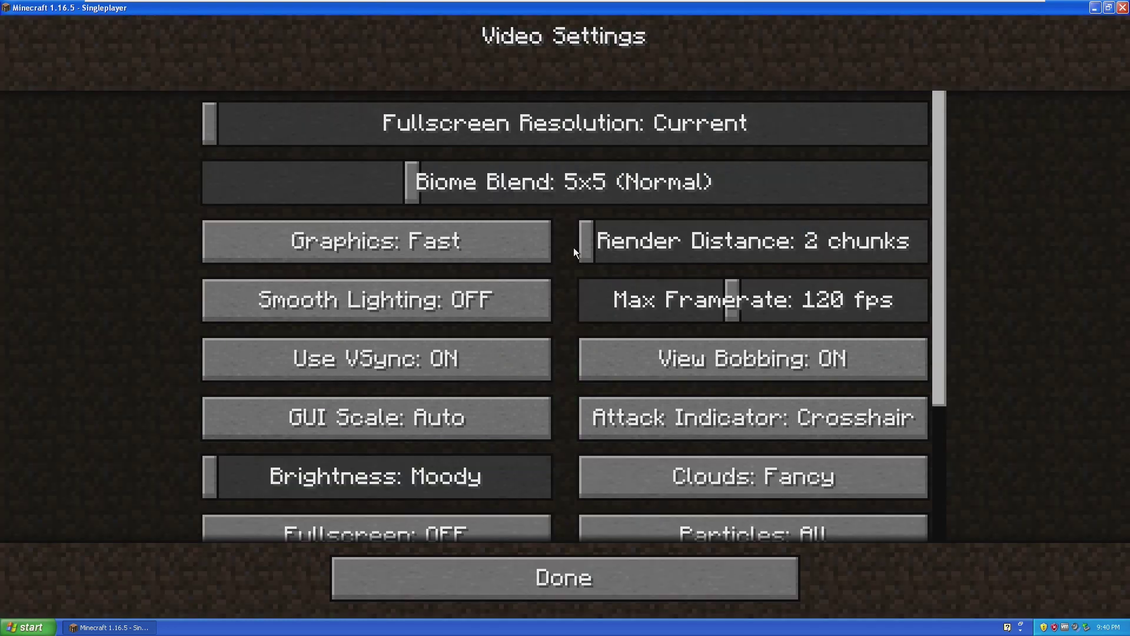
Decline the unsupported Fabulous graphics, settle on Fast, and set Max Framerate to unlimited.
click(414, 253)
click(448, 239)
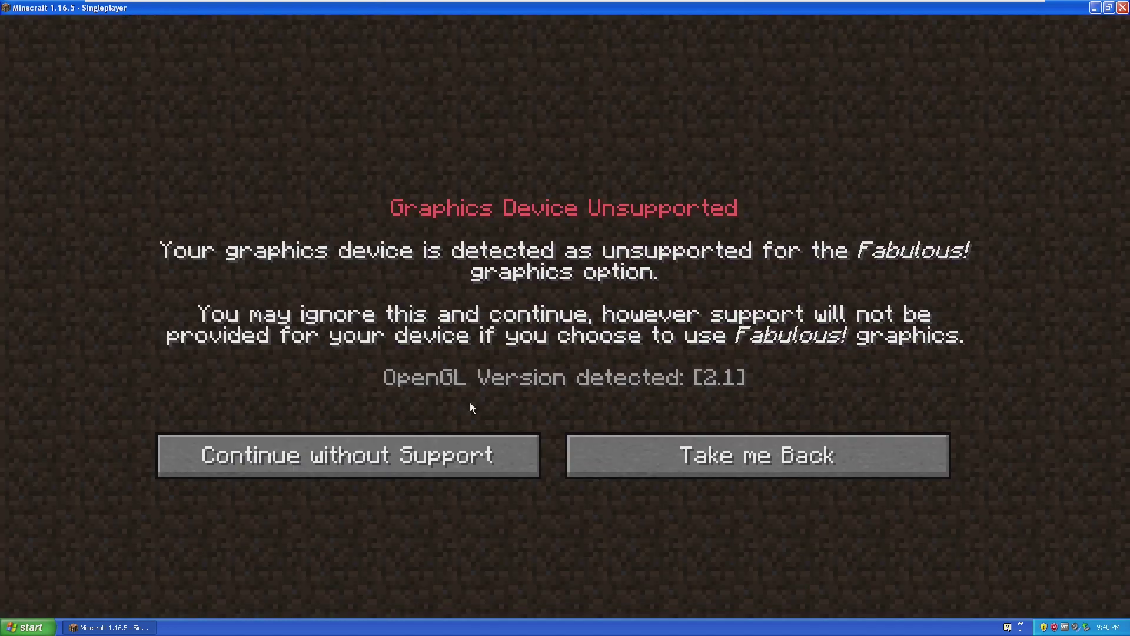
click(668, 440)
click(425, 246)
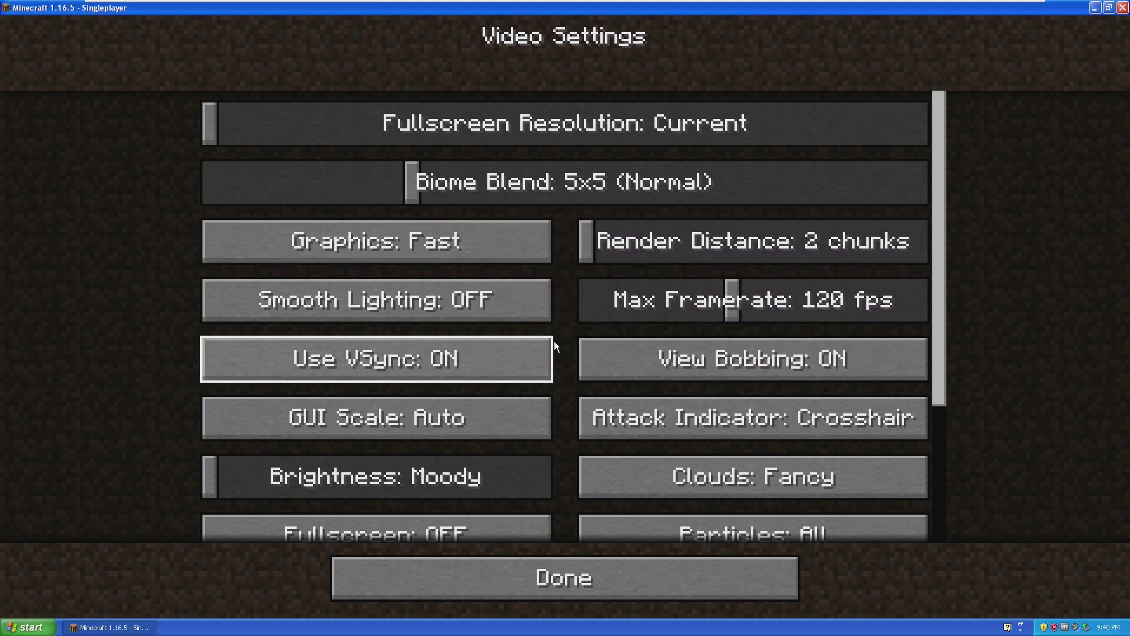
drag(722, 301, 921, 300)
click(533, 581)
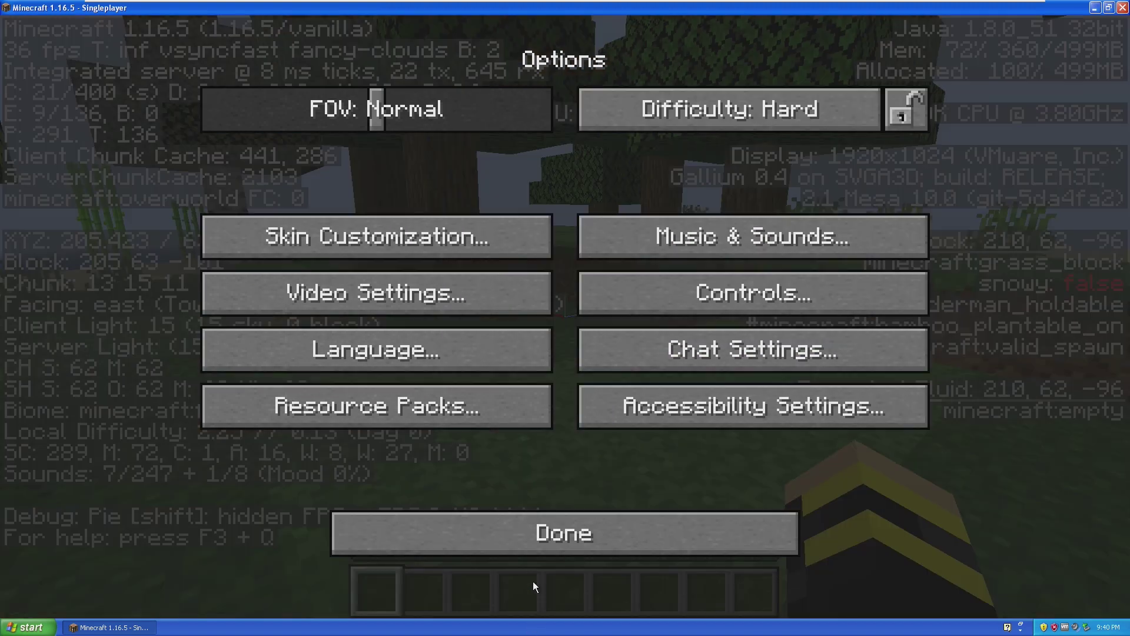
Resume the game, walk around near the shore, and hide the debug overlay.
key(Escape)
key(w)
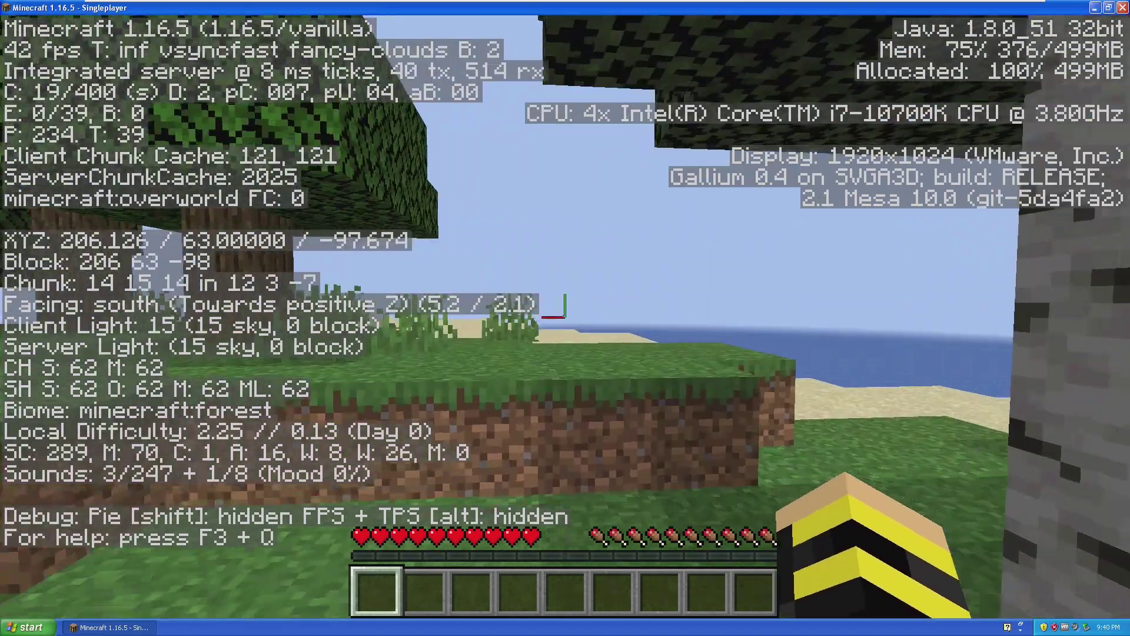
key(w)
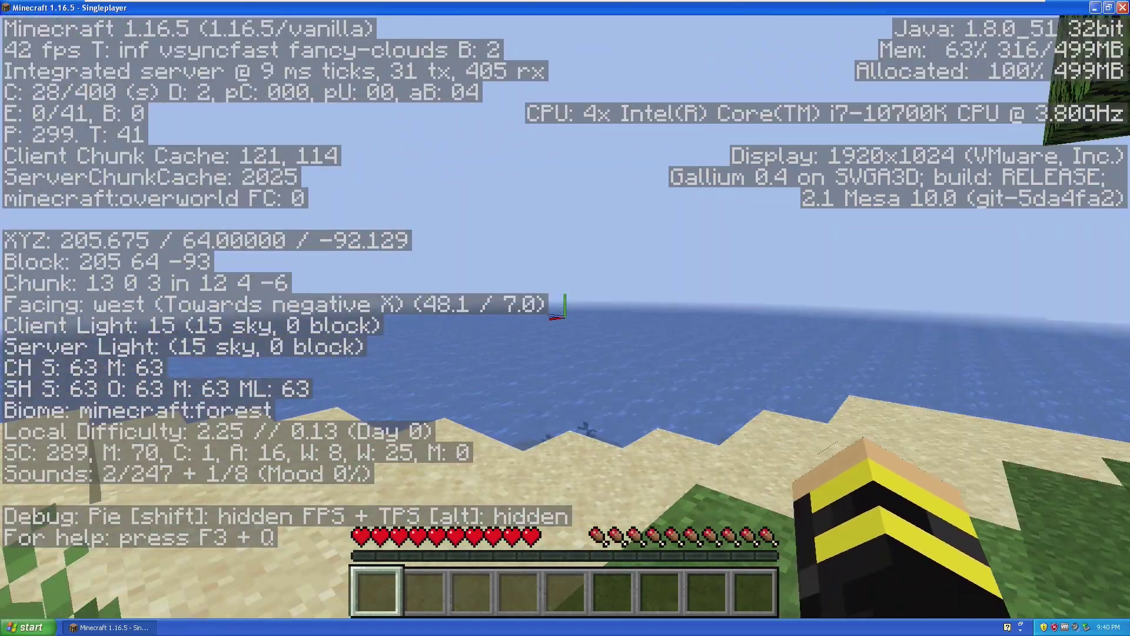
key(w)
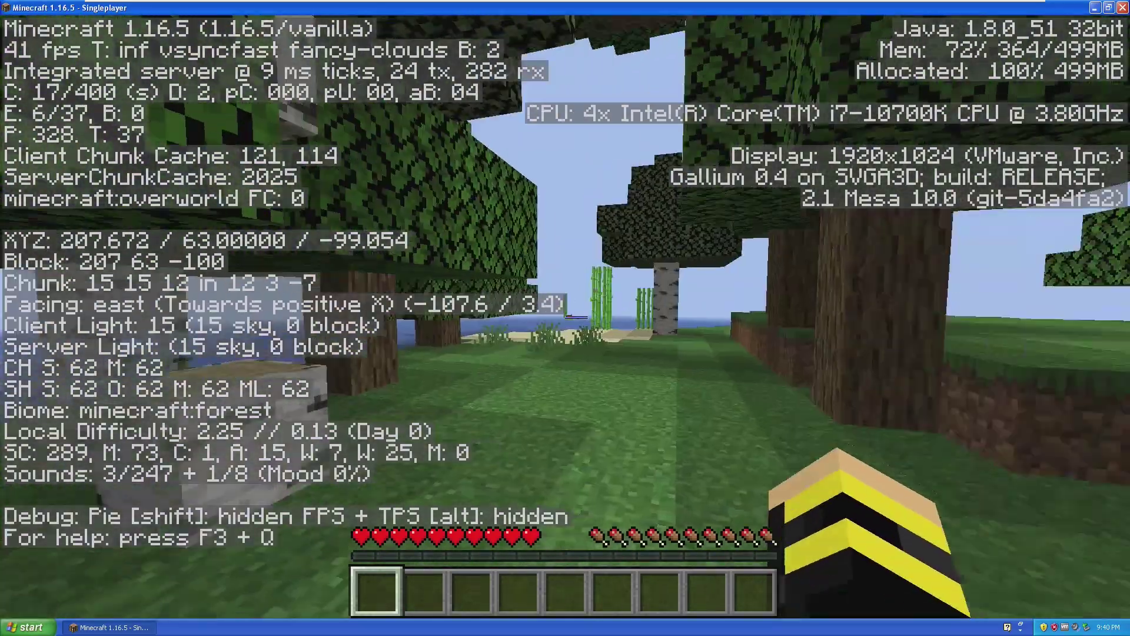
key(w)
key(F3)
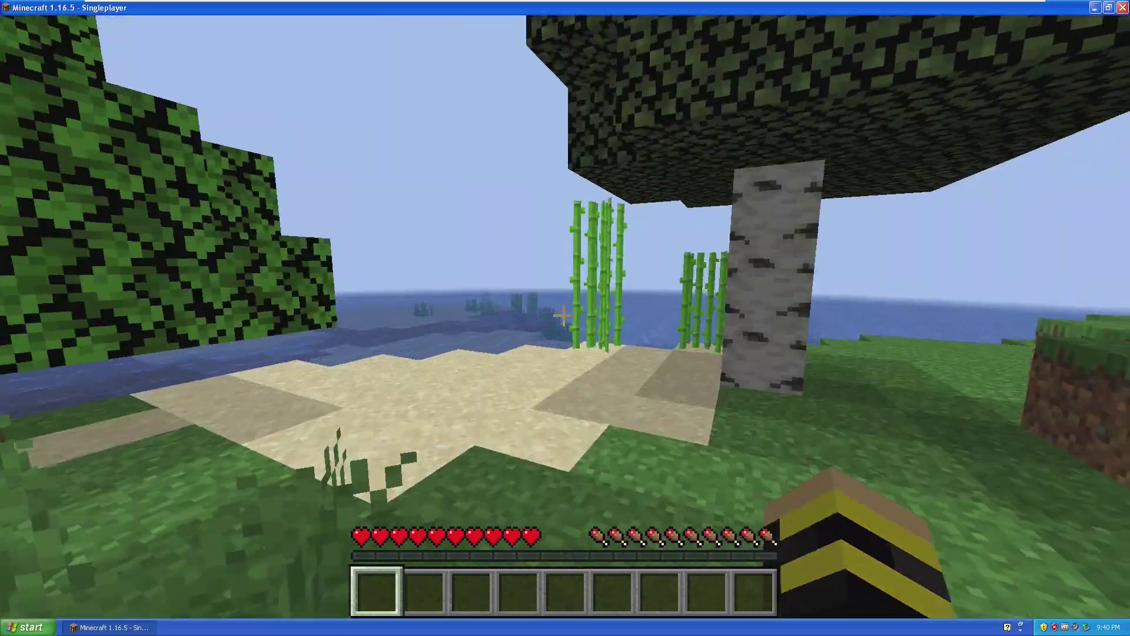
Walk through the oak grove in third-person view toward the beach, then return to first-person.
key(w)
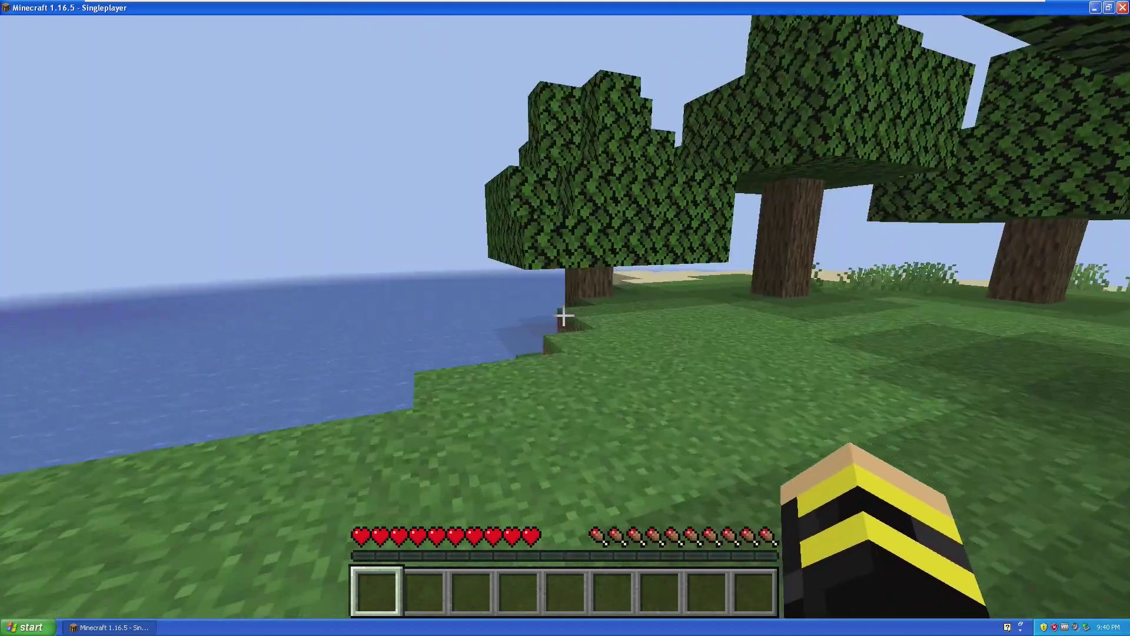
key(w)
key(w)
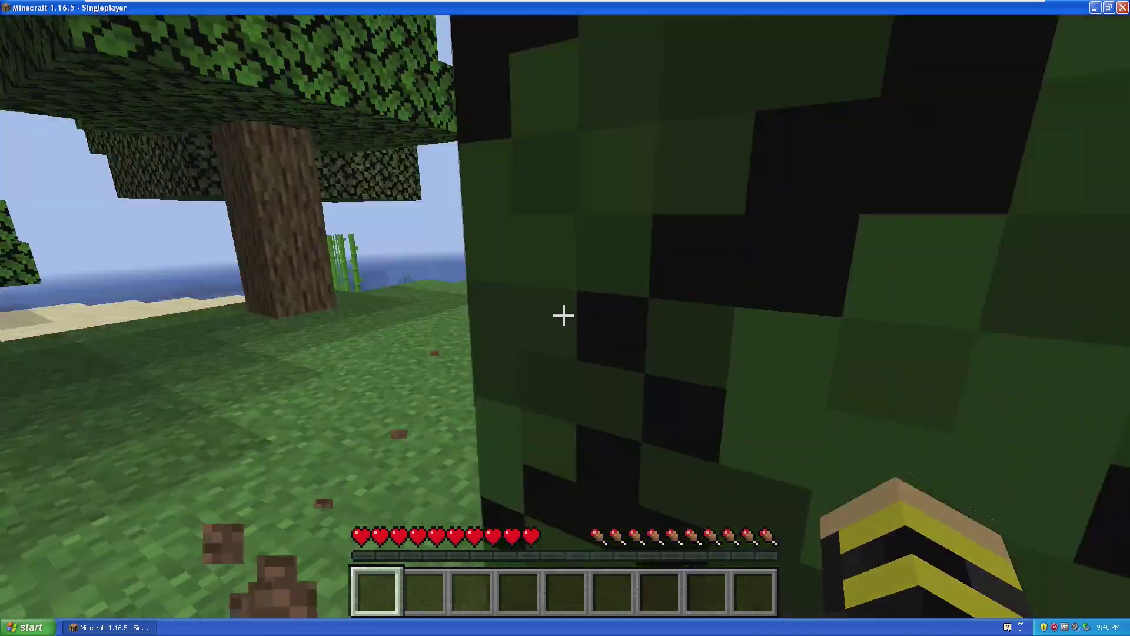
key(F5)
key(F5)
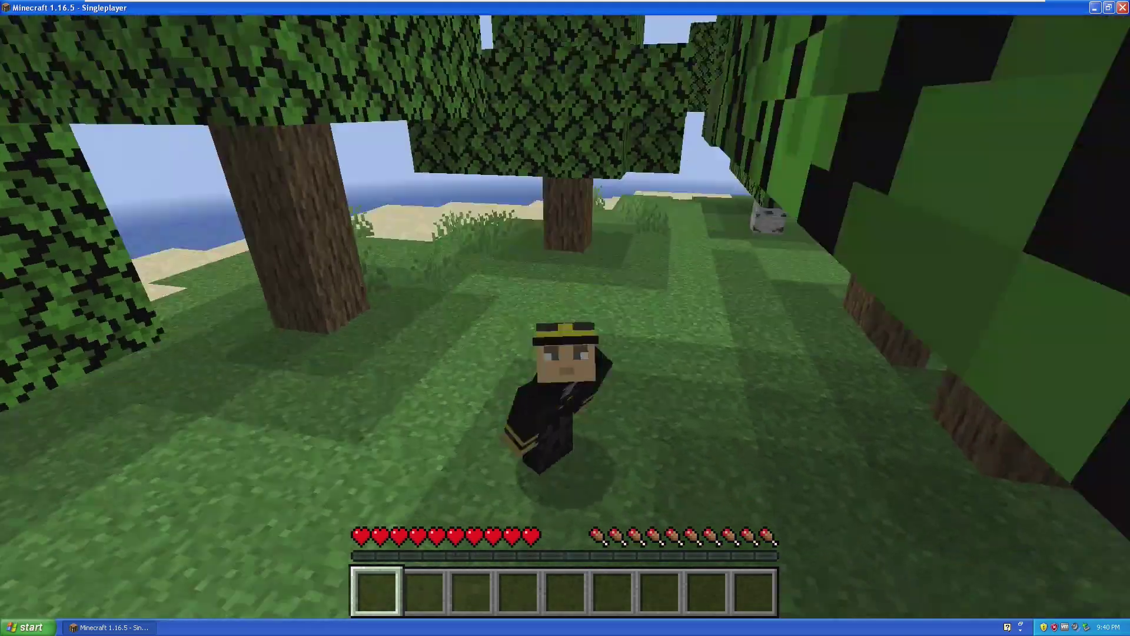
key(w)
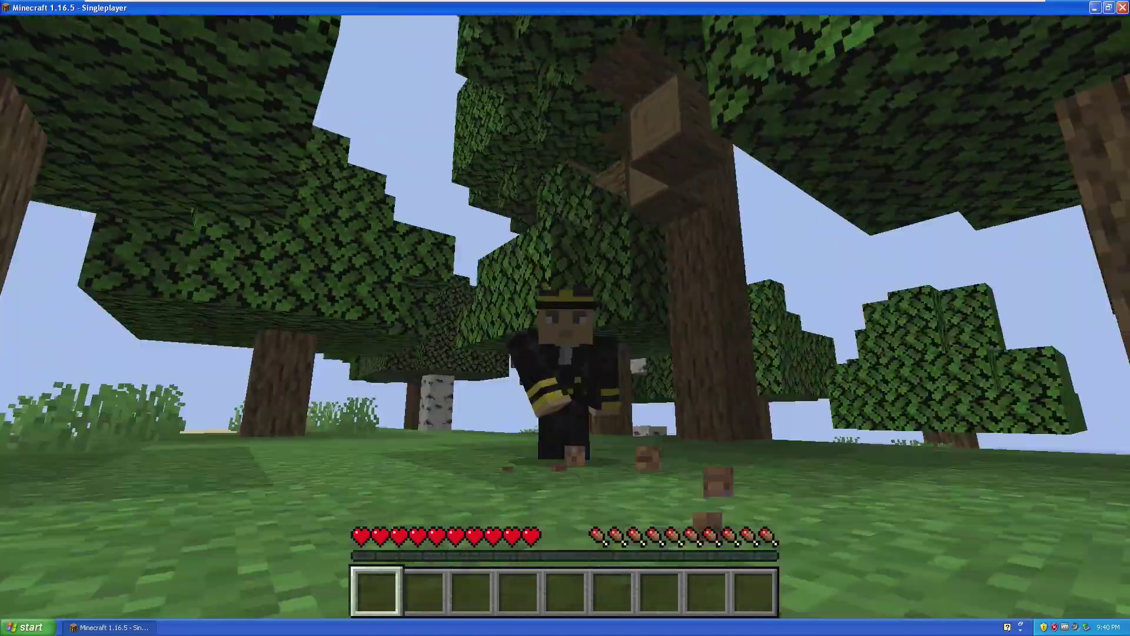
key(w)
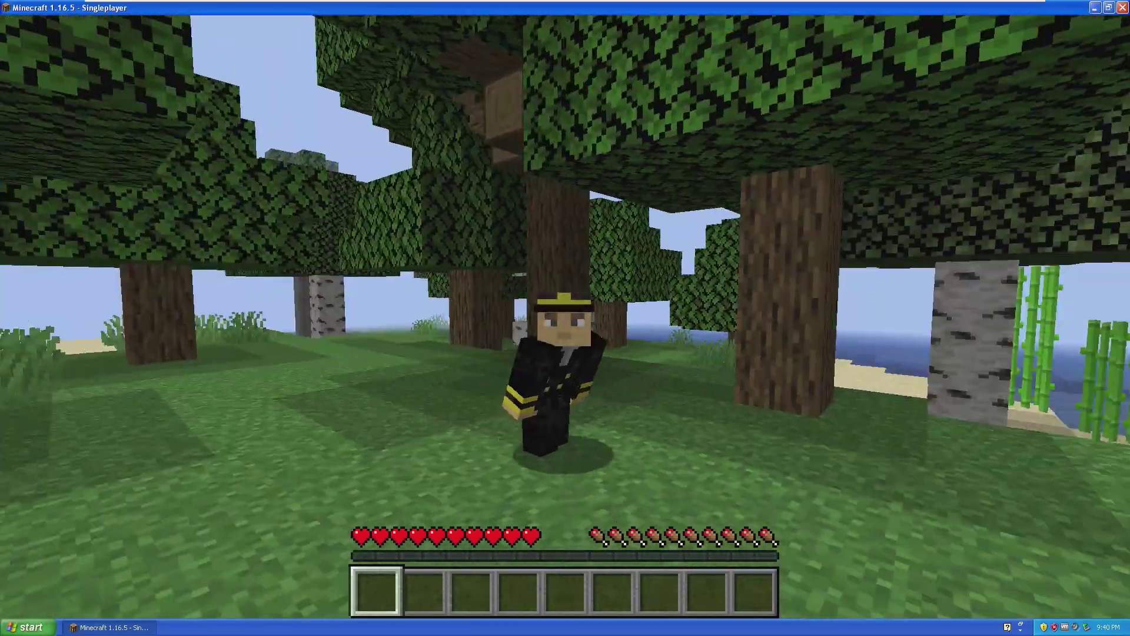
key(w)
key(w)
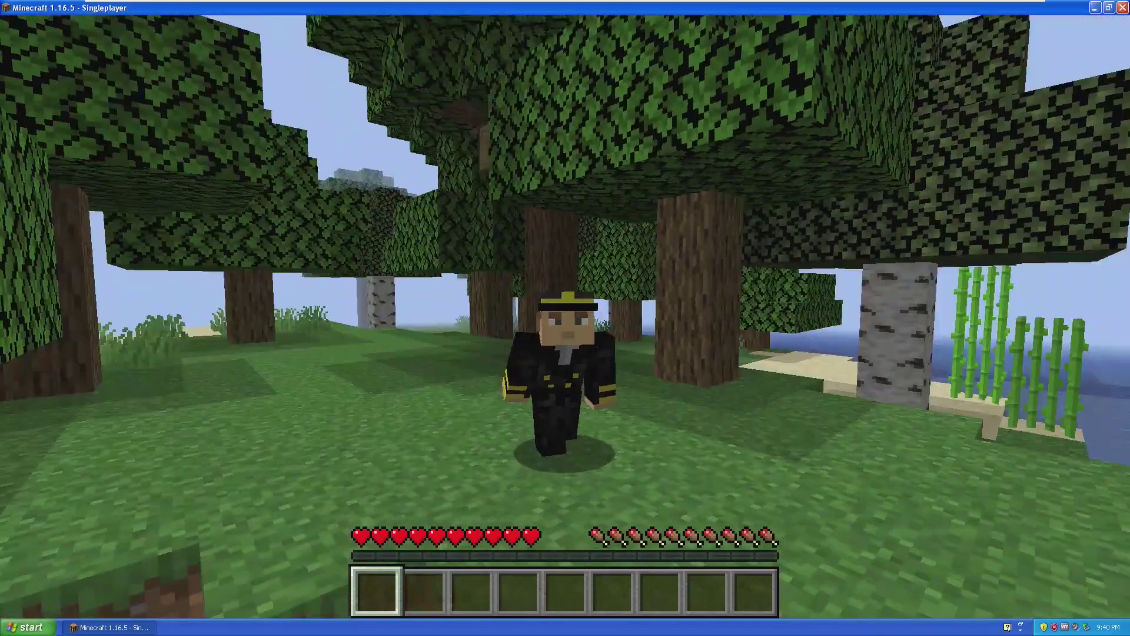
key(w)
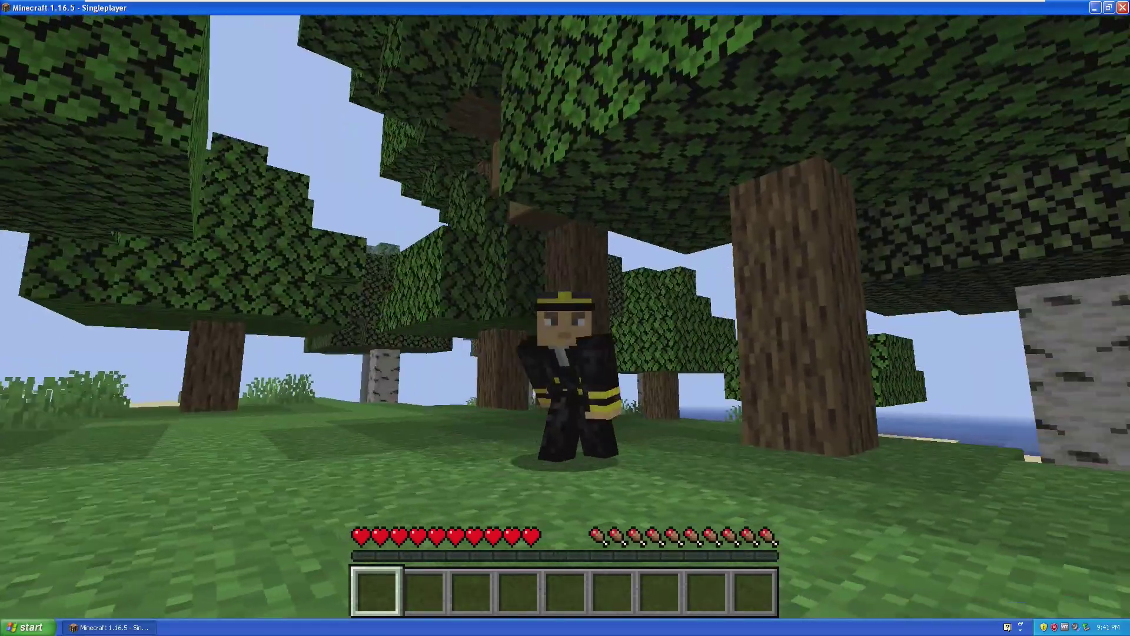
key(F5)
click(564, 315)
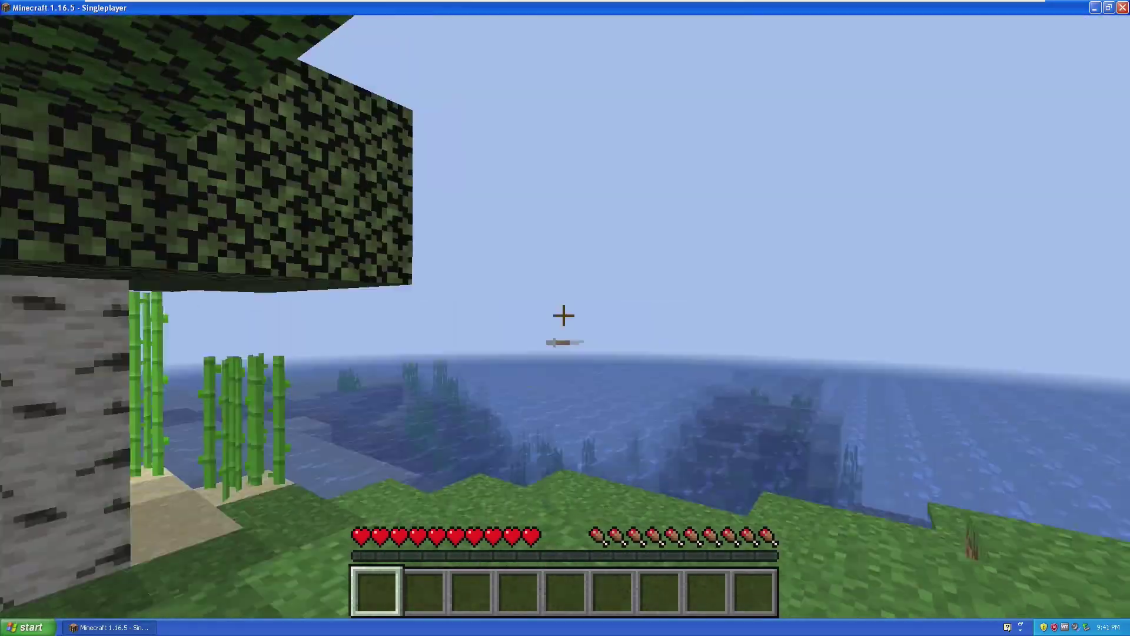